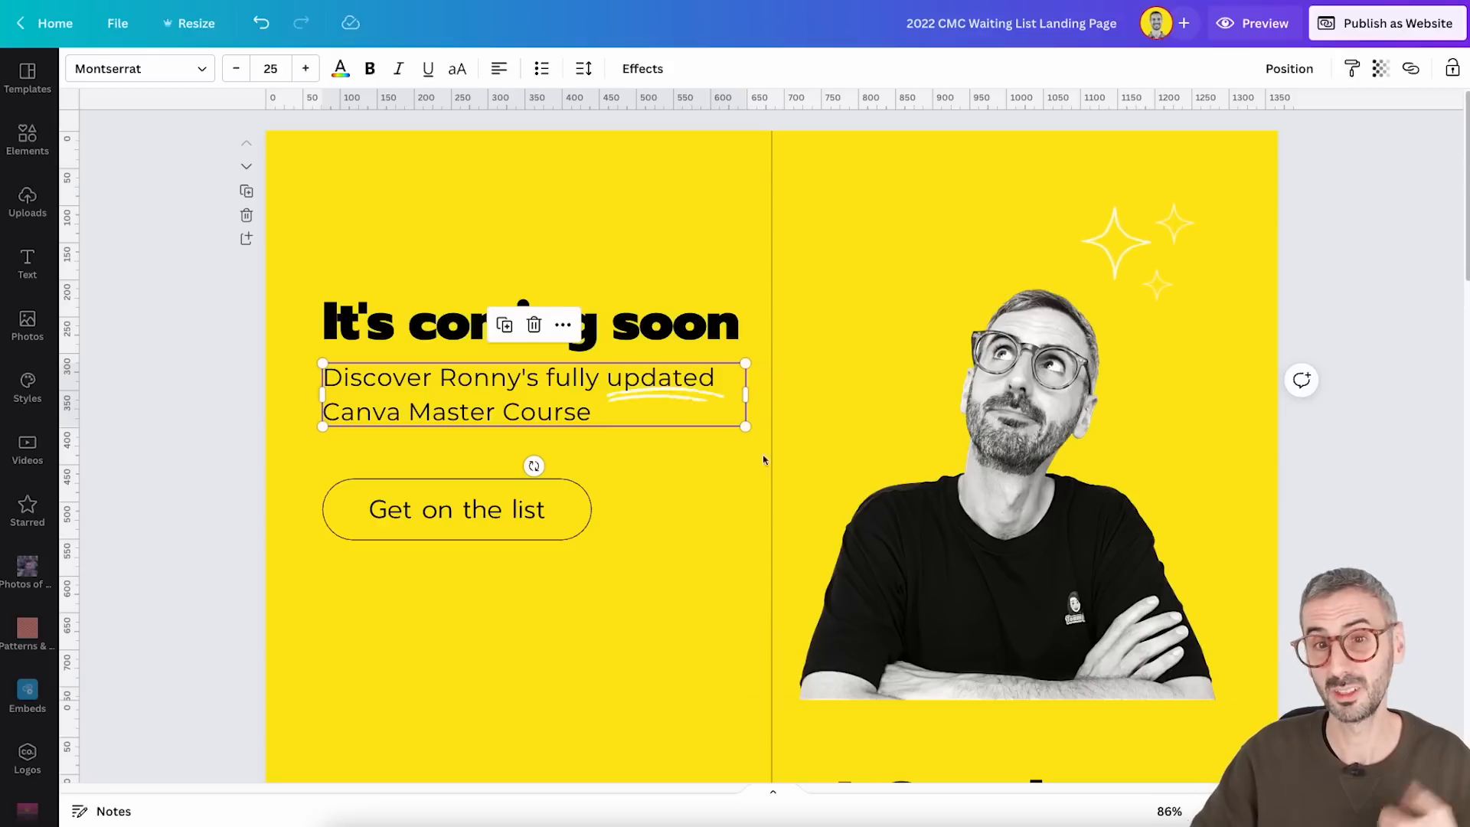
Search the elements library for "doodle sticker" and limit the results to graphics
left_click(677, 402)
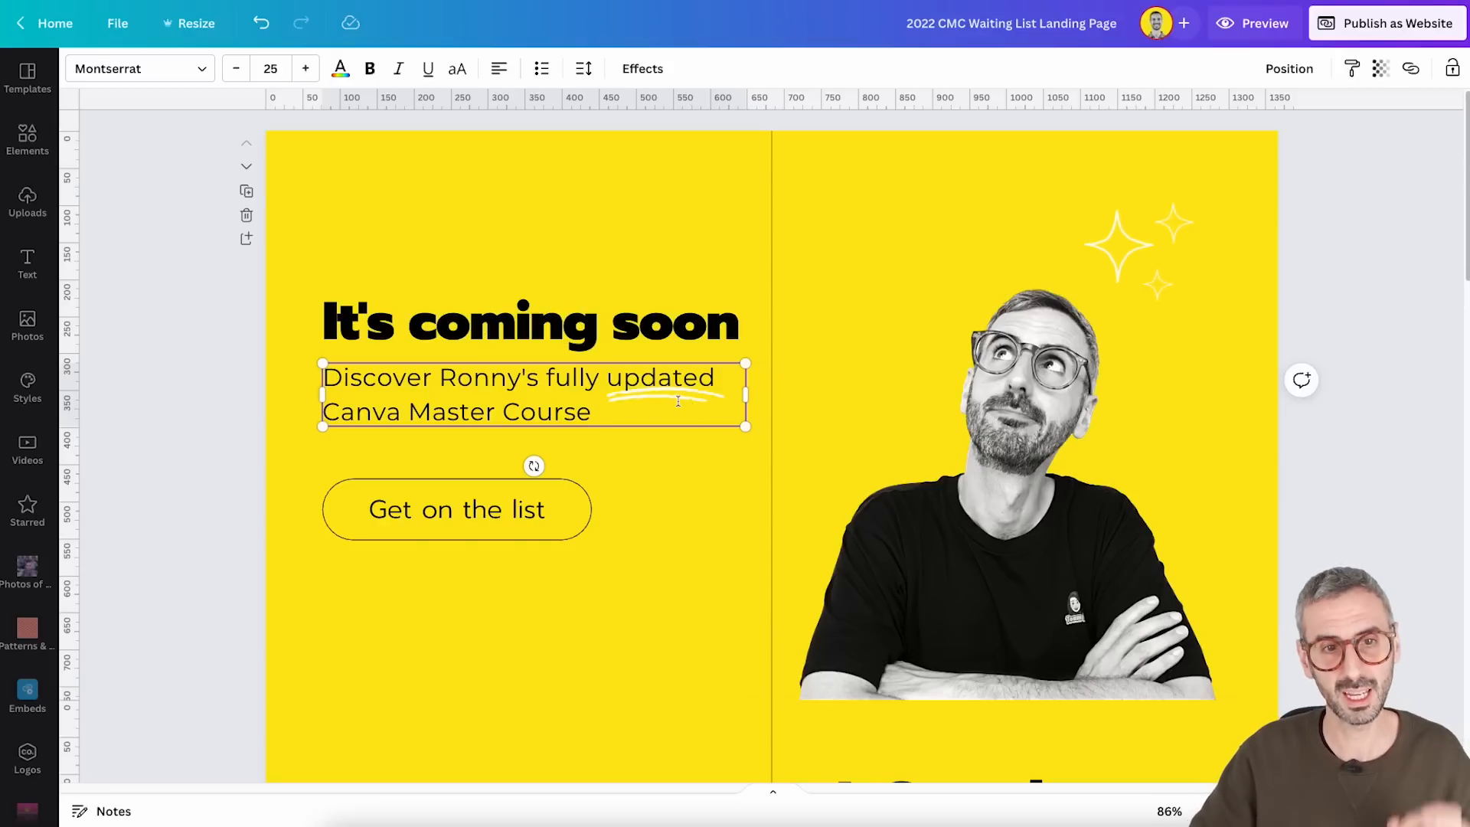
left_click(30, 139)
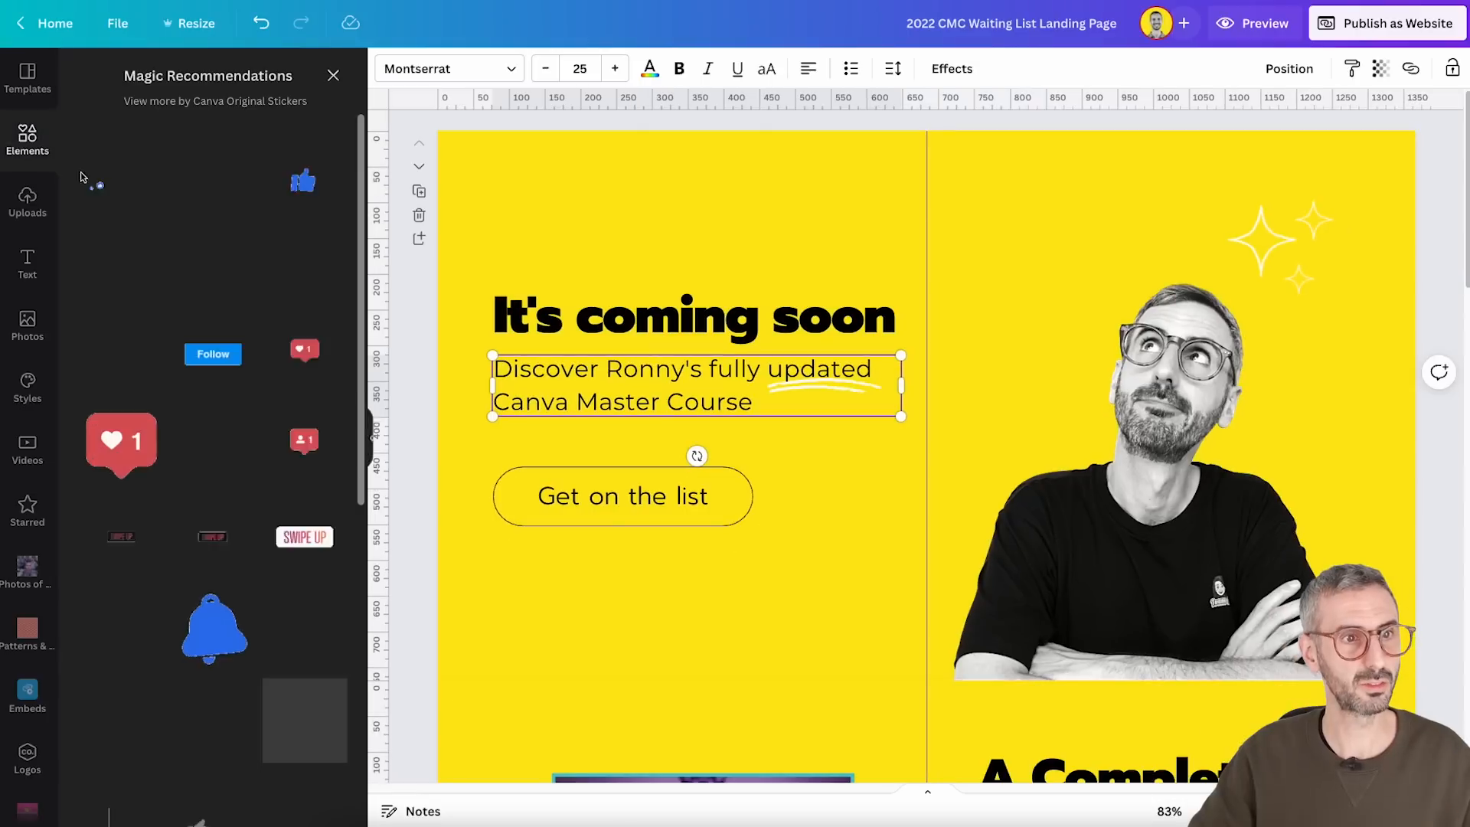
left_click(332, 76)
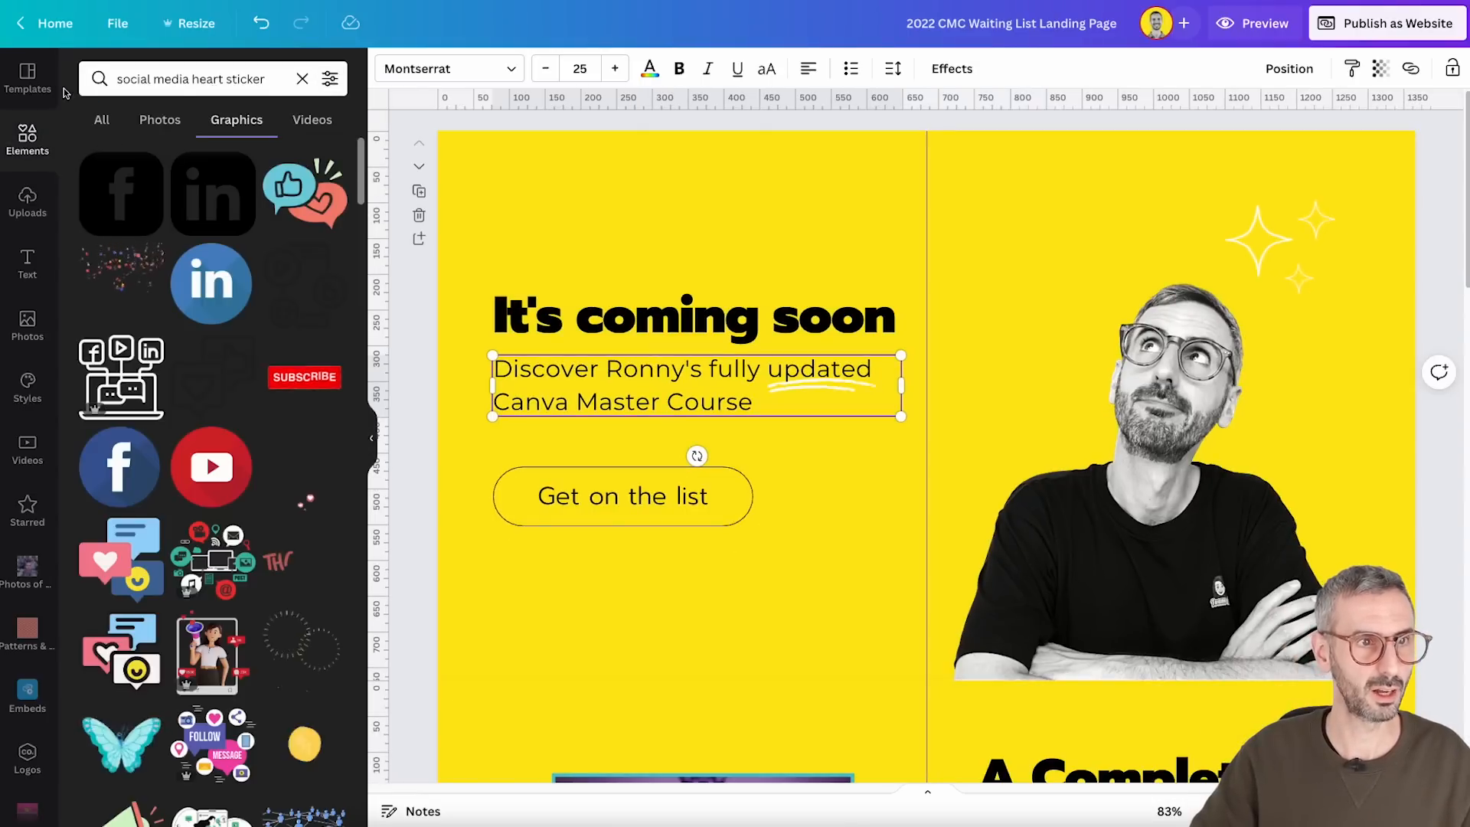
left_click(29, 141)
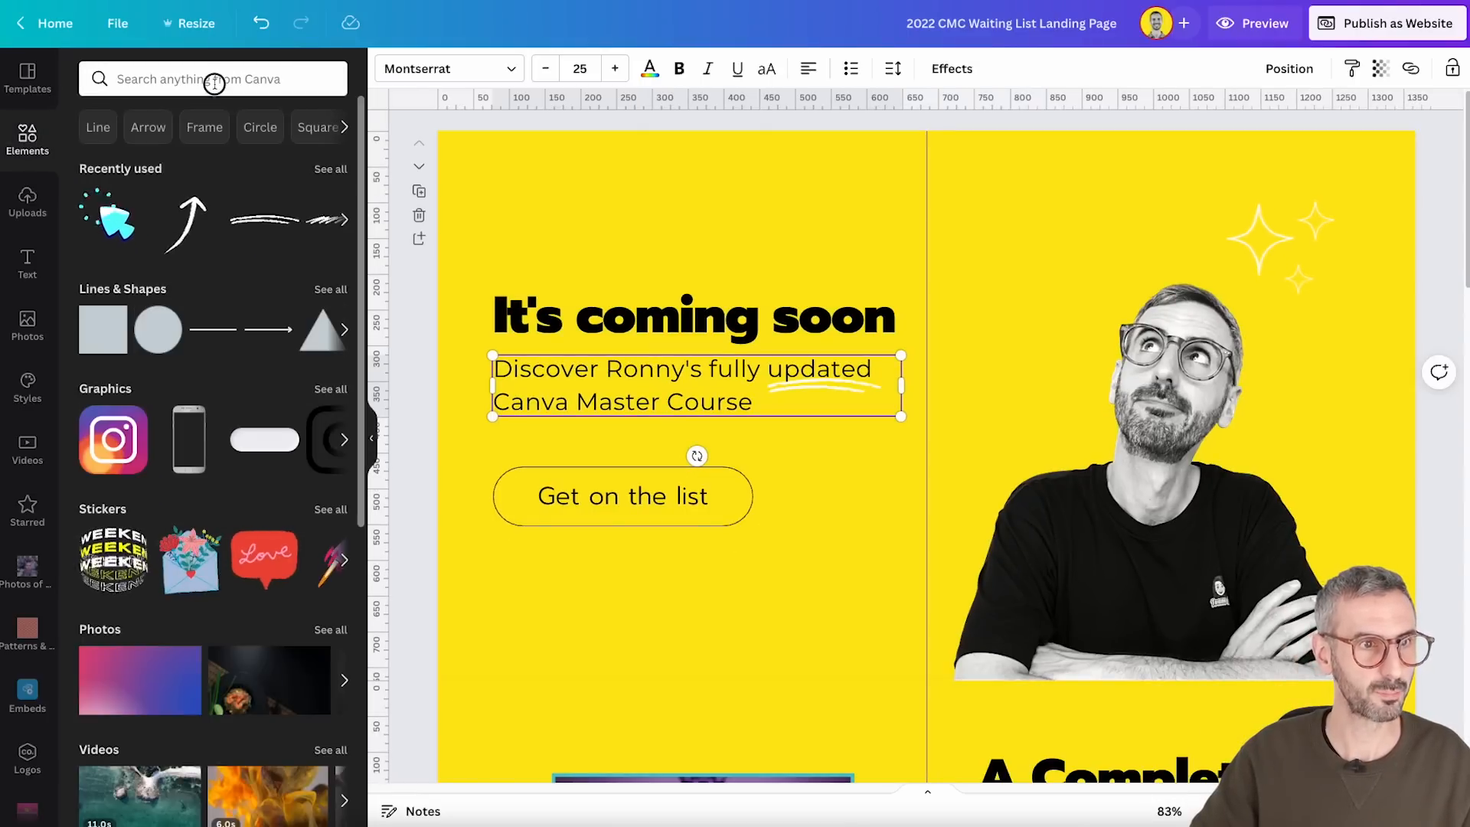
left_click(262, 80)
type("doodle ")
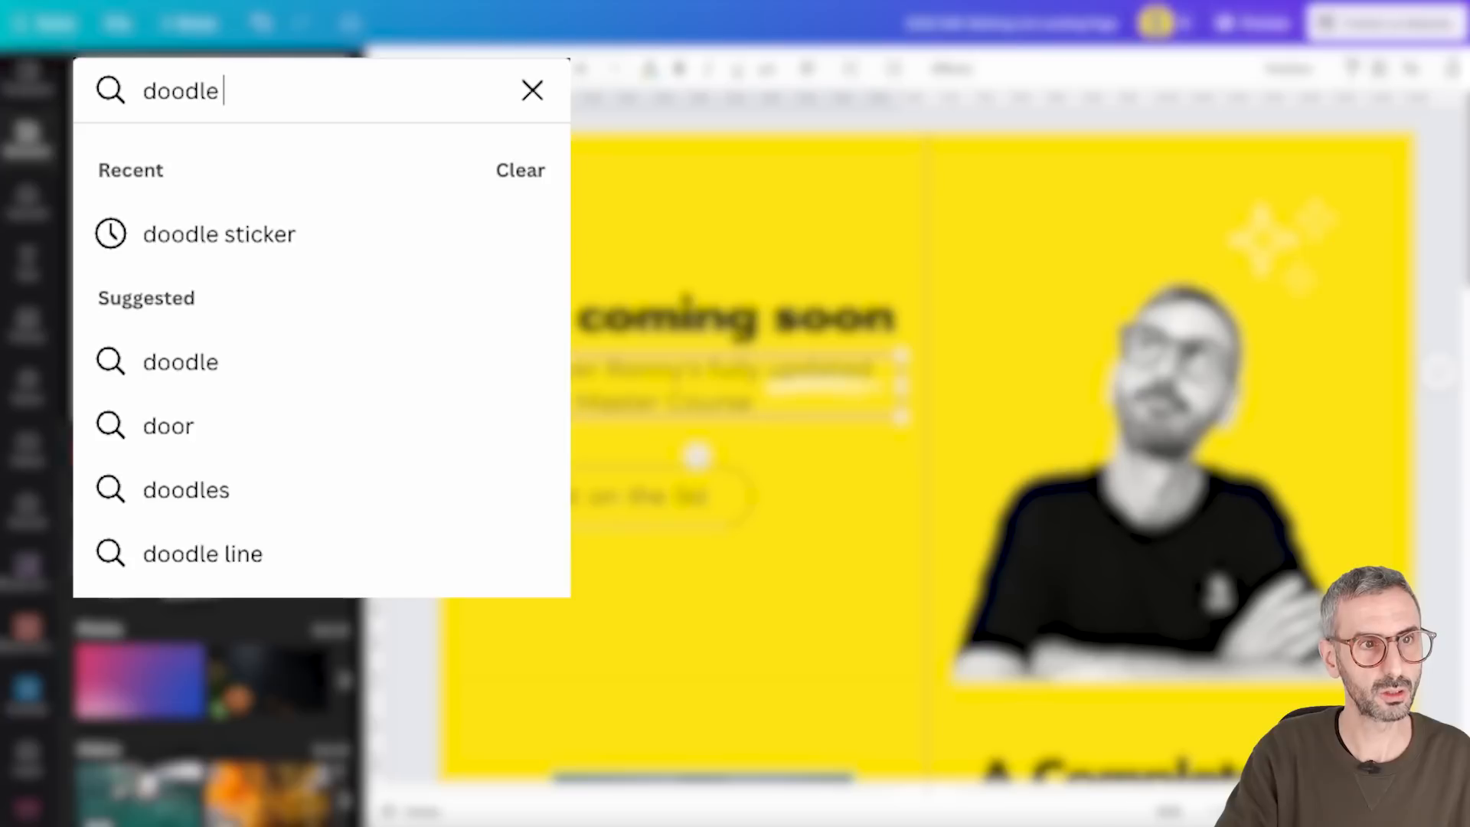
type("stickers")
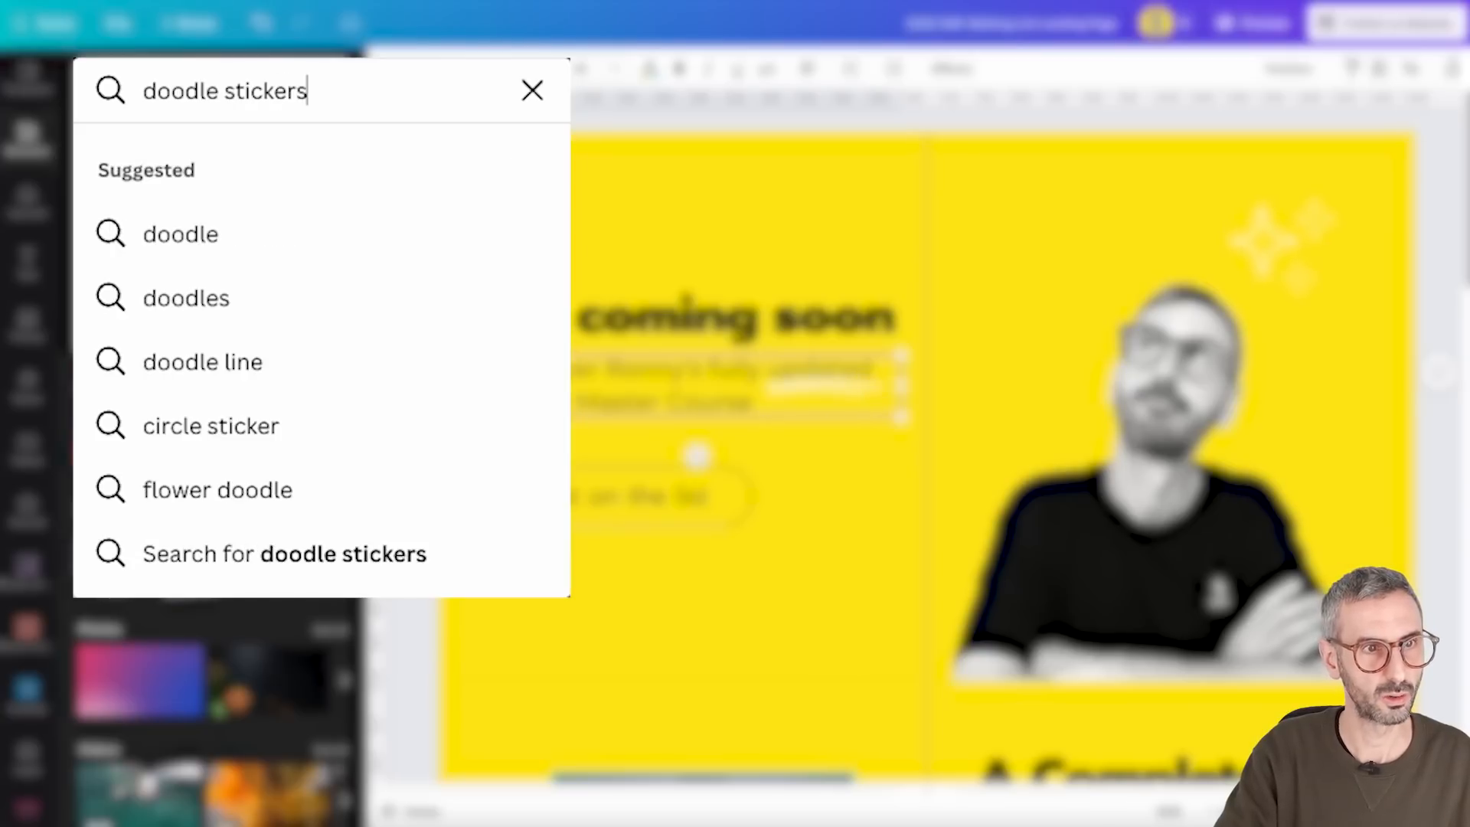
key("BackSpace")
key("Return")
left_click(239, 119)
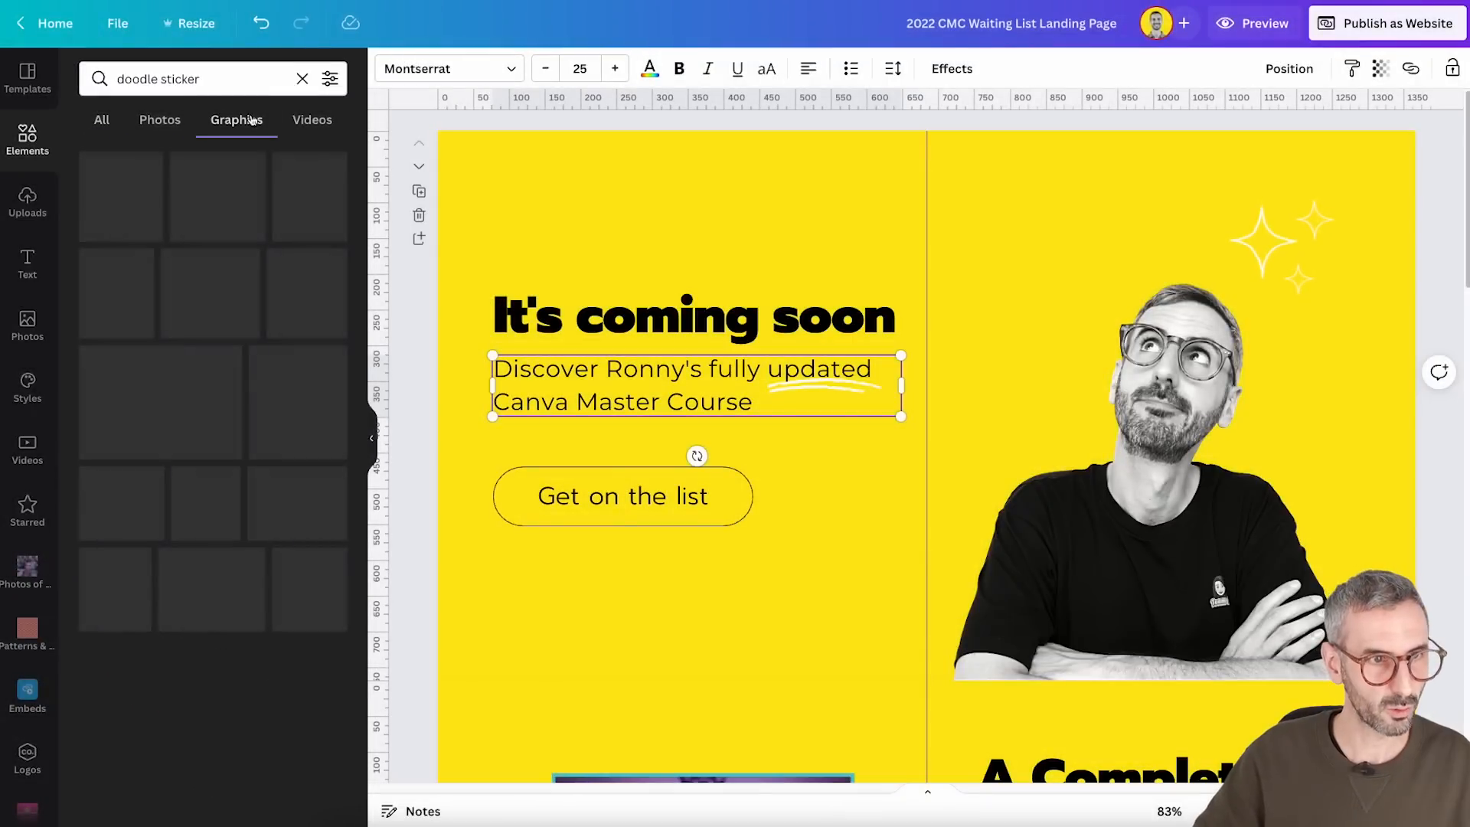
Browse the doodle sticker results and show the Magic Recommendations for the small white heart sticker
scroll(177, 519, "down", 3)
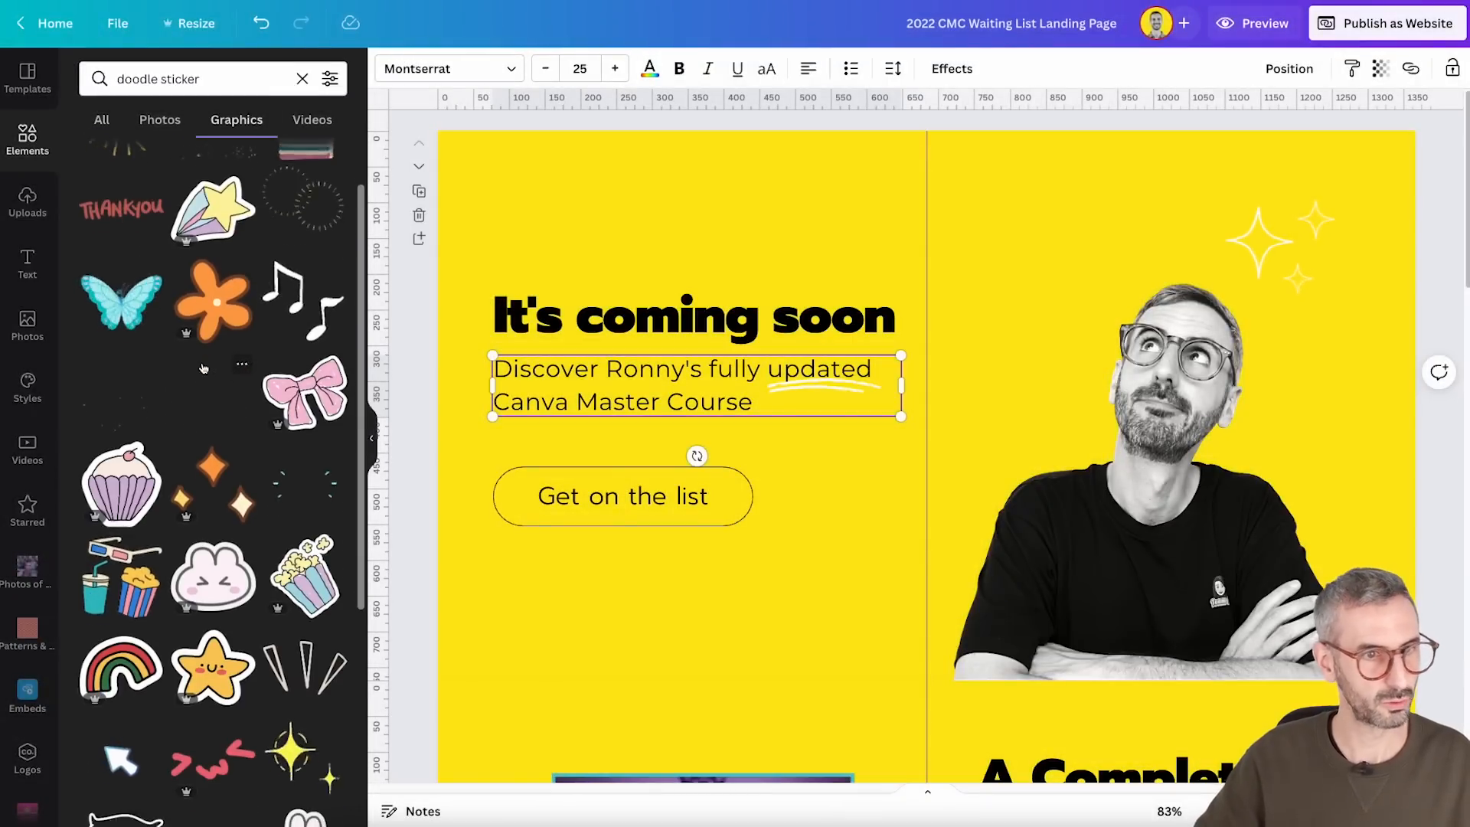
scroll(176, 521, "down", 2)
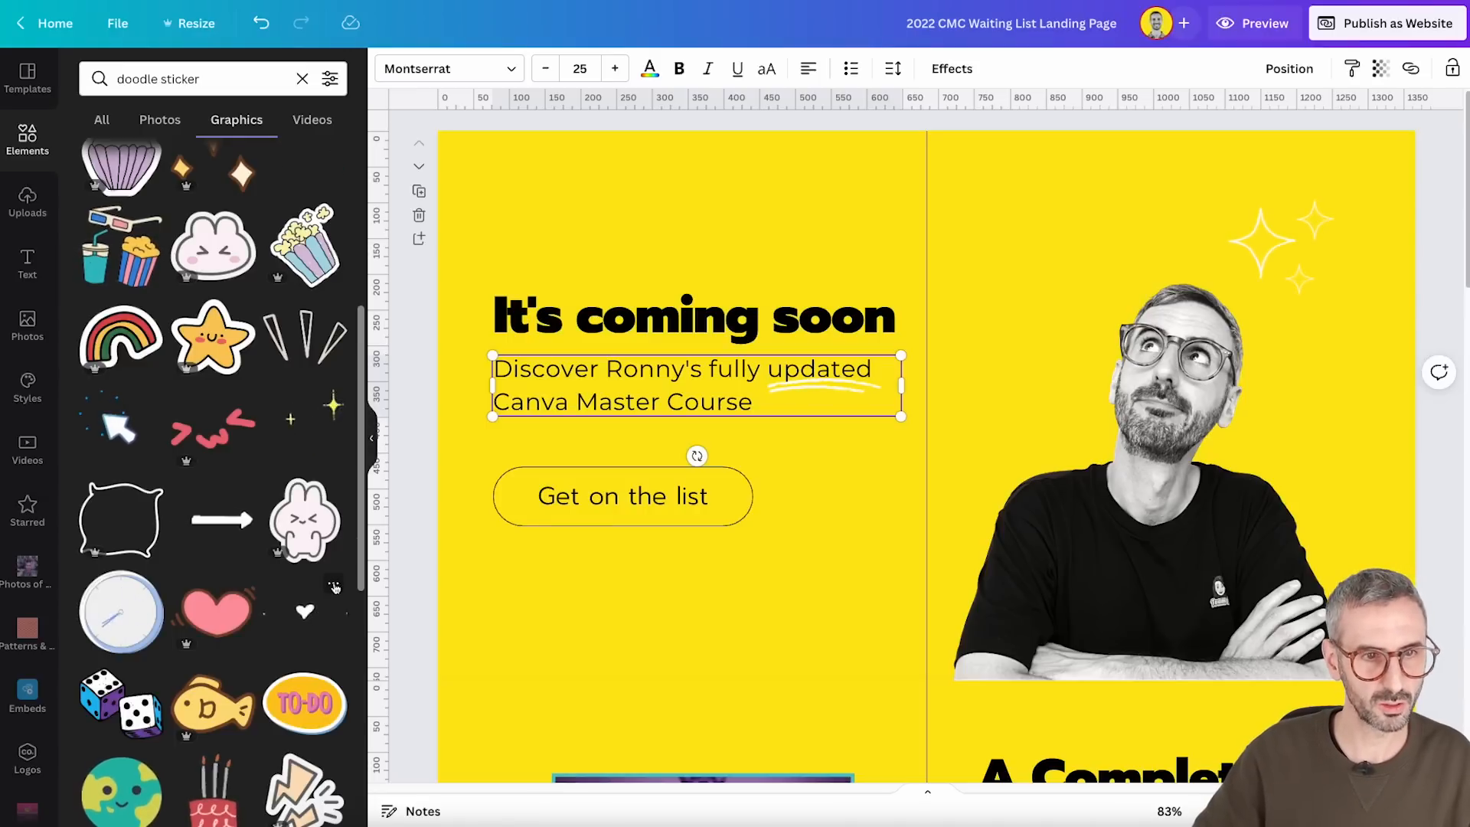
left_click(334, 586)
left_click(388, 543)
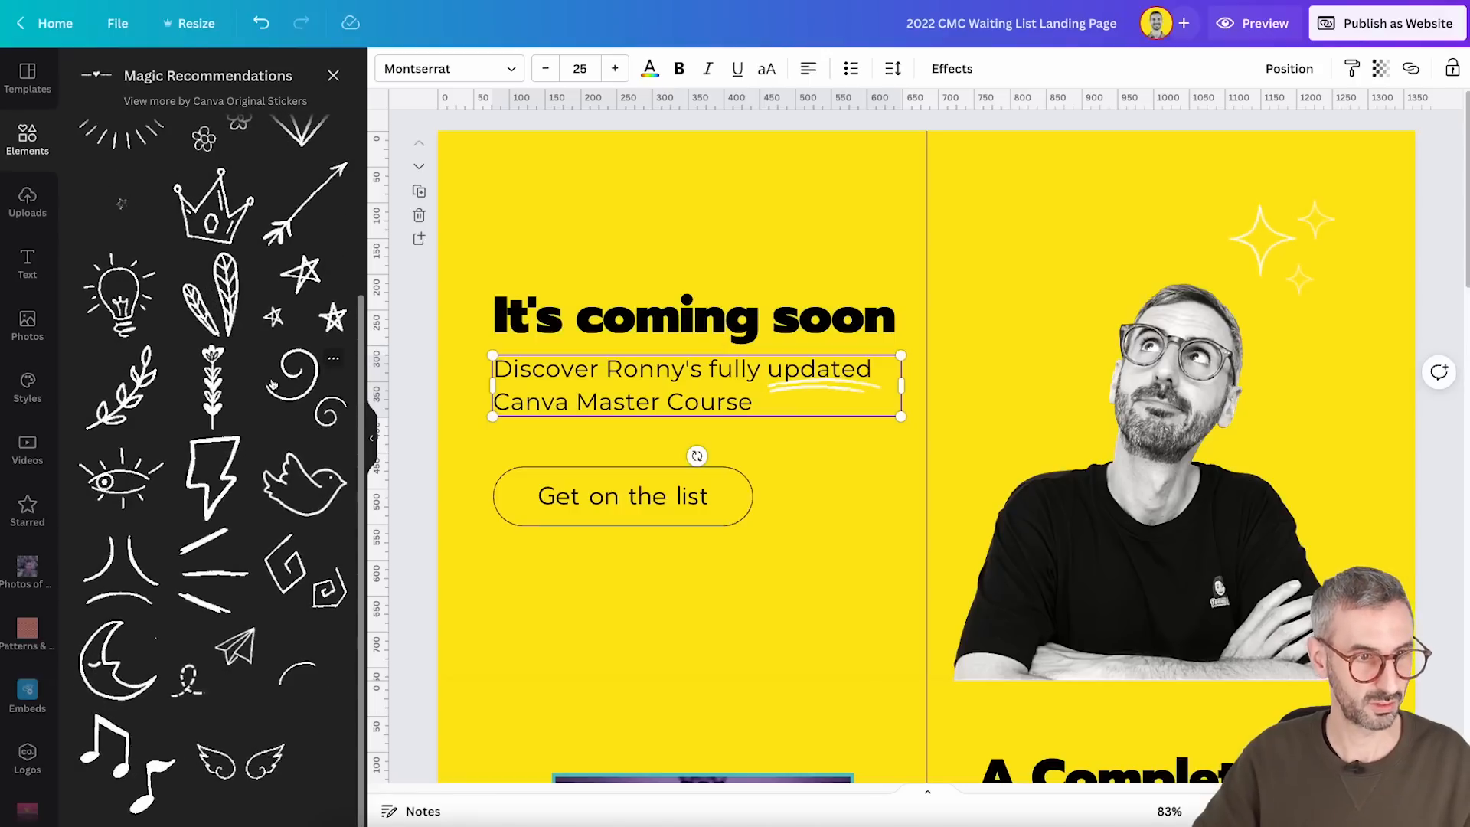
Examine the upper and lower Canva course images in the "A Complete Makeover" section
left_click(869, 576)
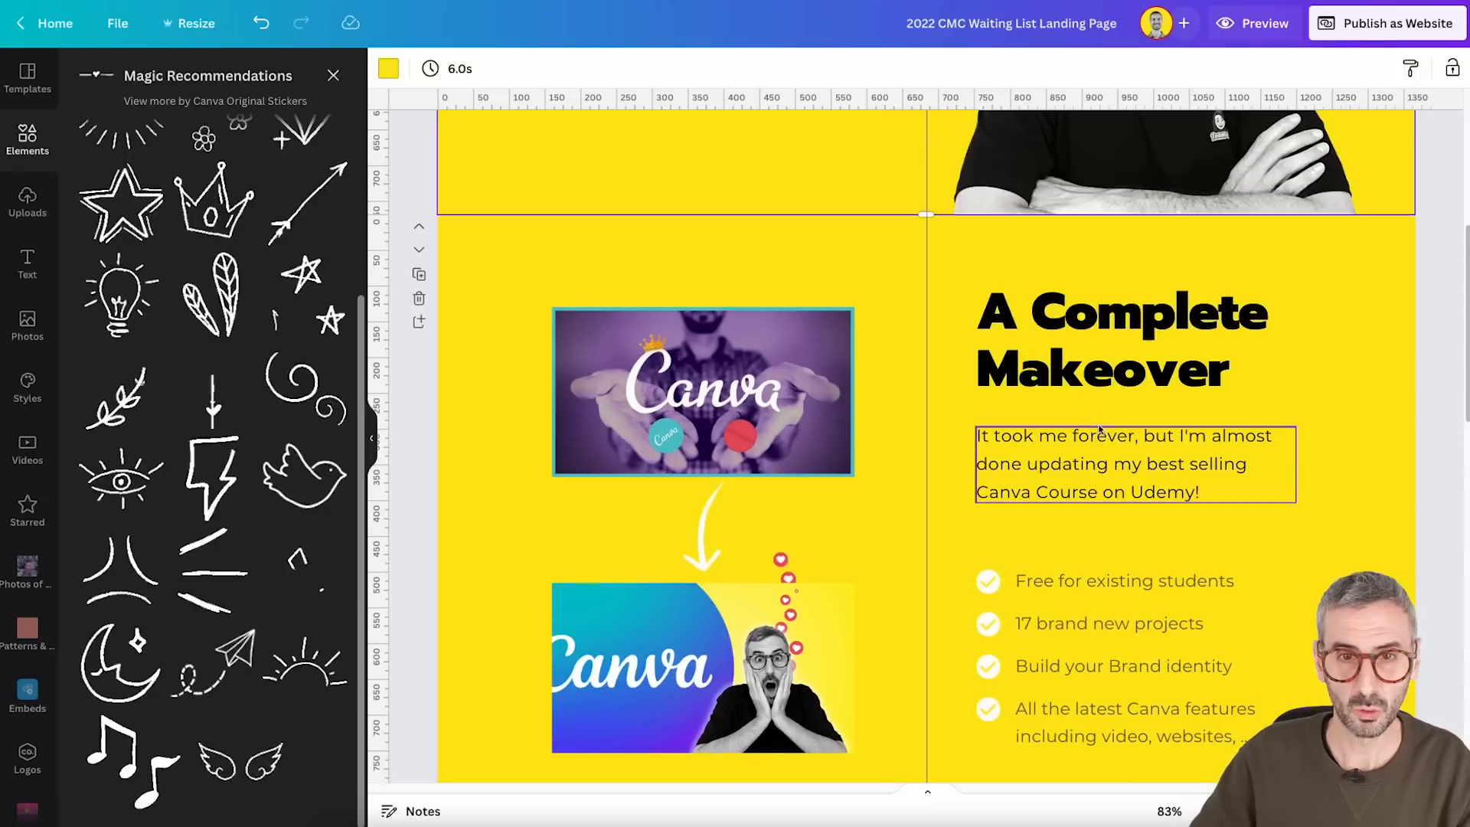
scroll(1110, 414, "down", 1)
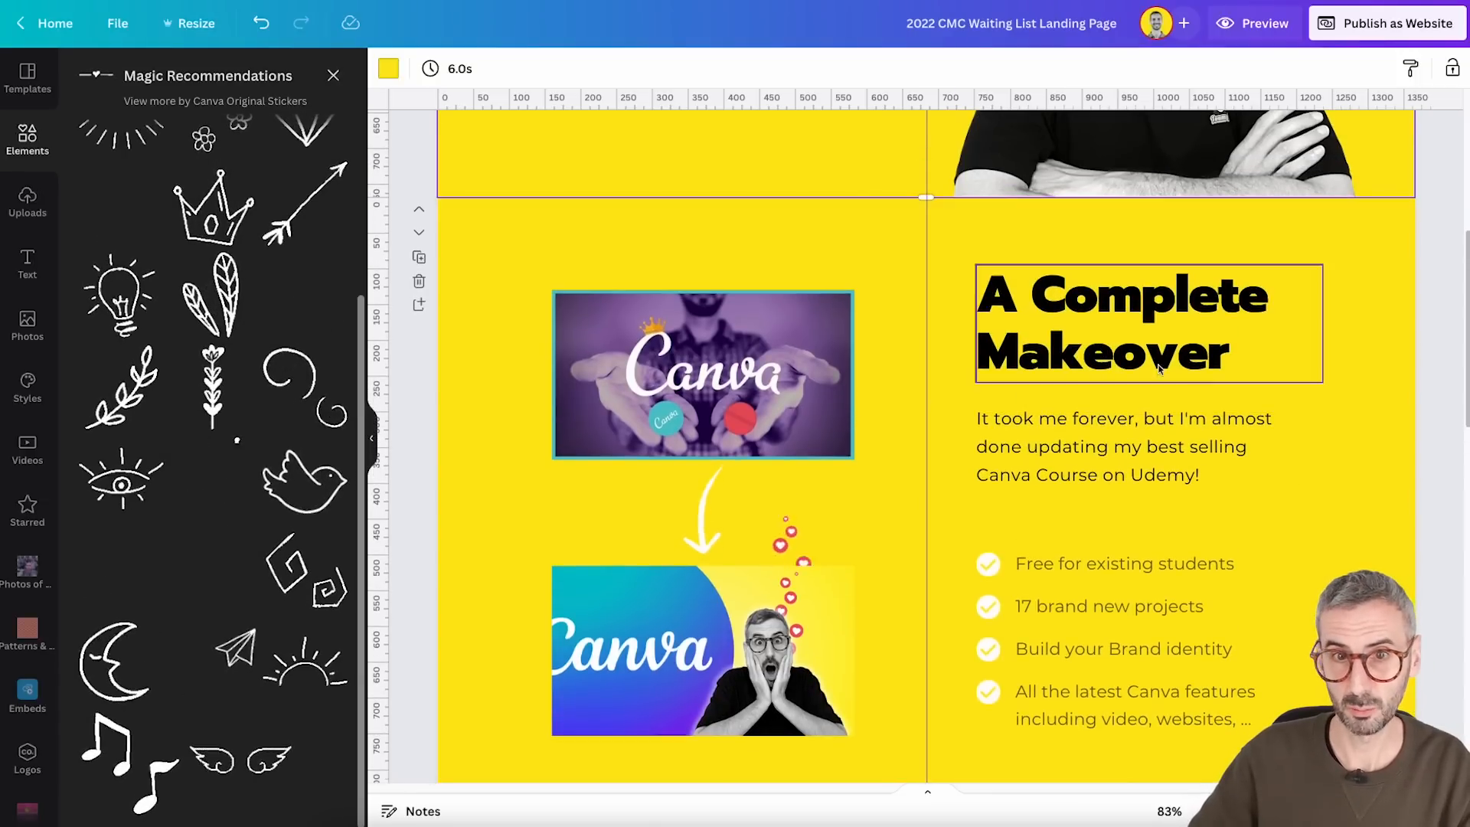
left_click(791, 380)
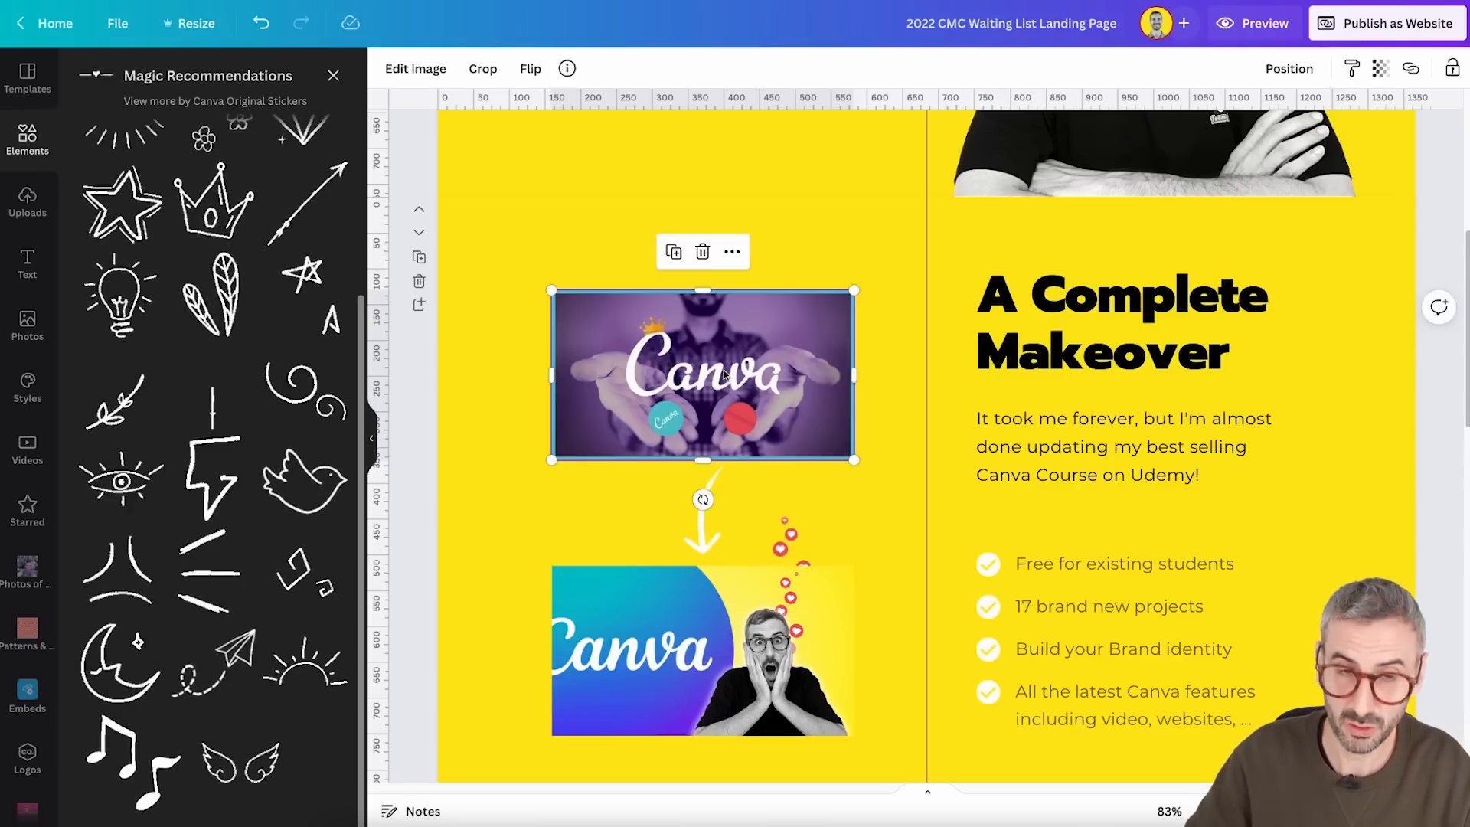
scroll(722, 389, "down", 2)
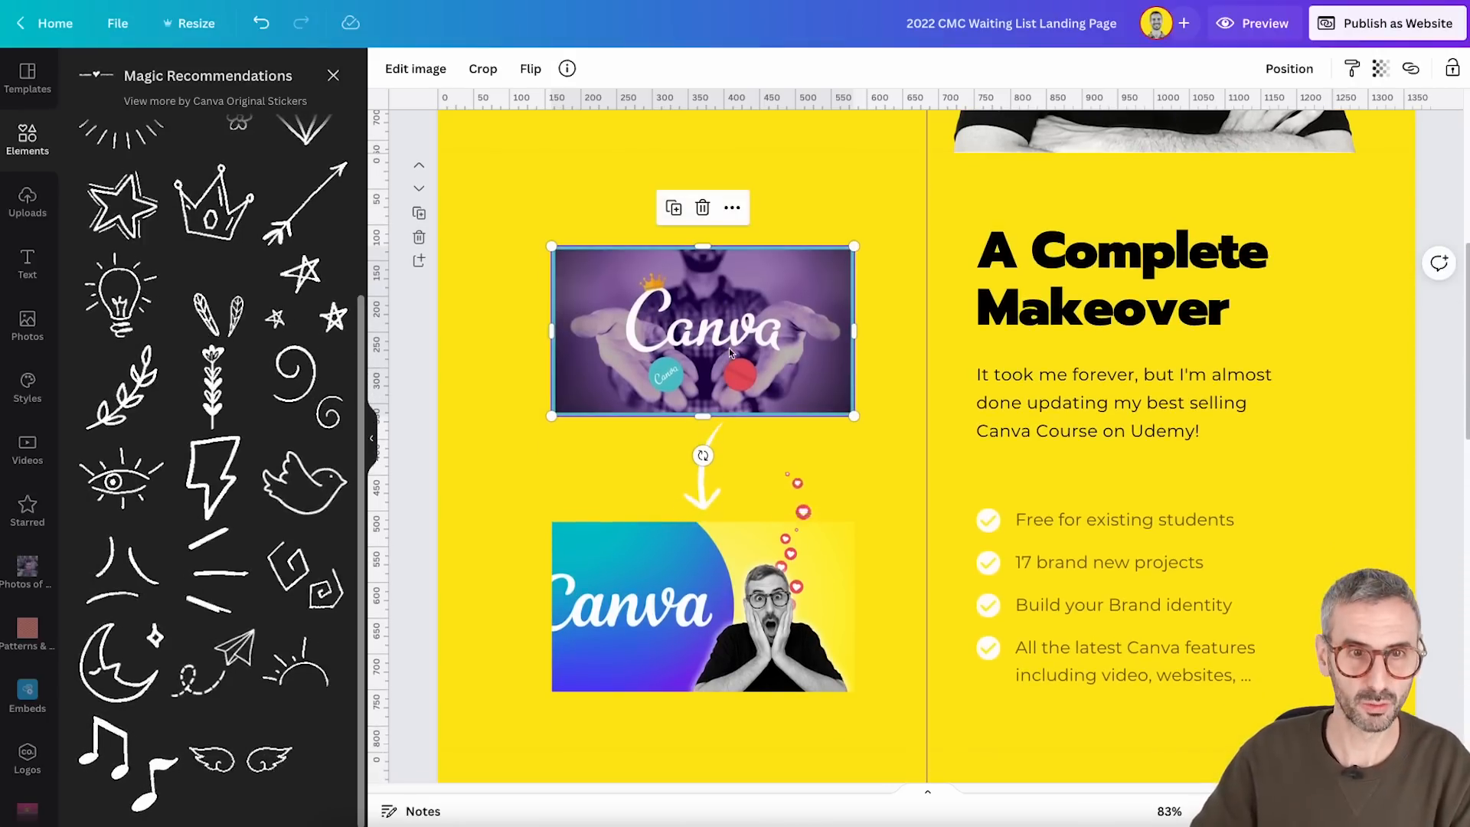
left_click(740, 563)
scroll(740, 562, "down", 1)
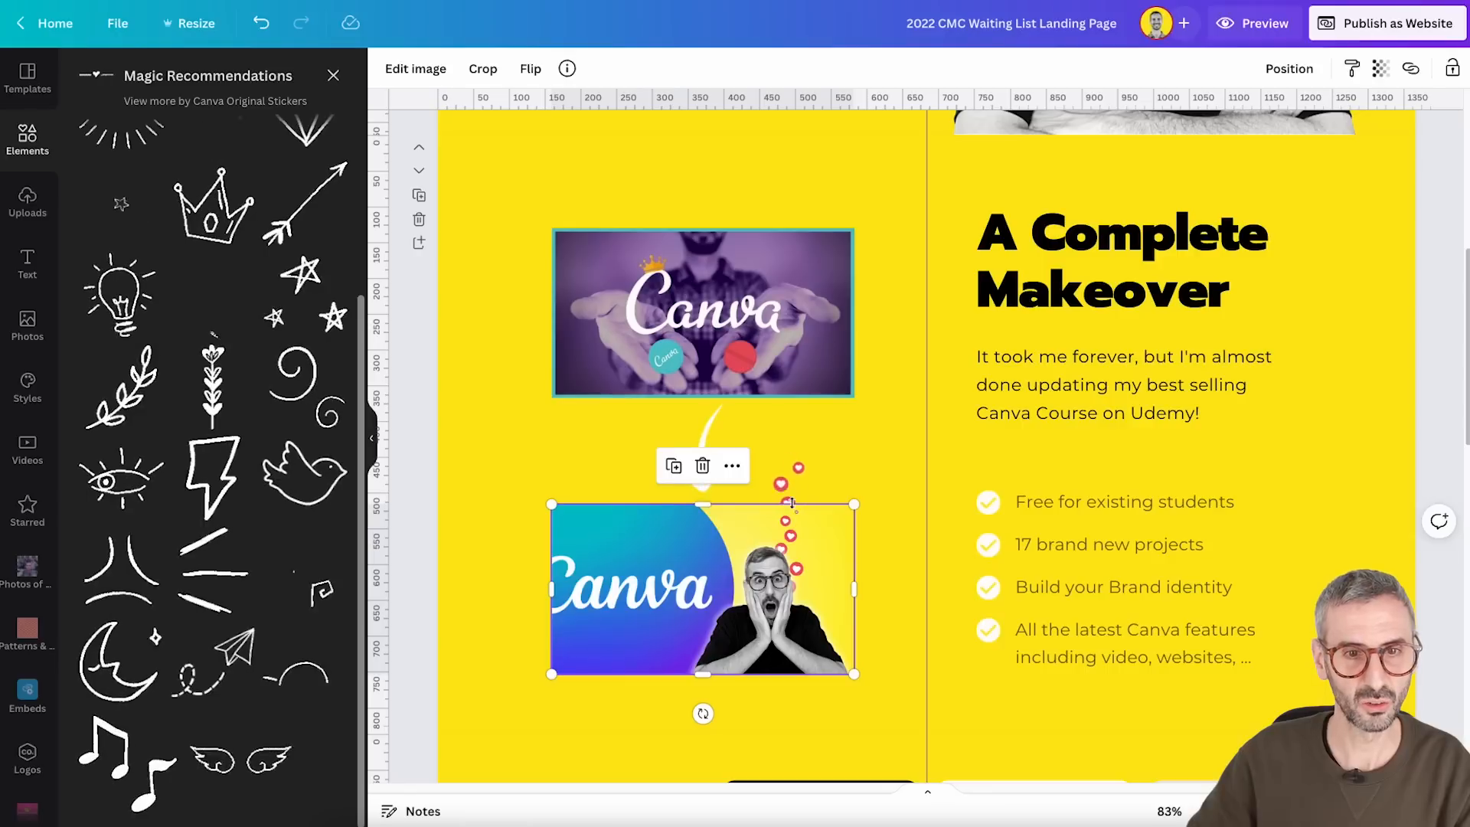
Send the floating hearts sticker backward so it sits behind the lower course image
left_click(796, 474)
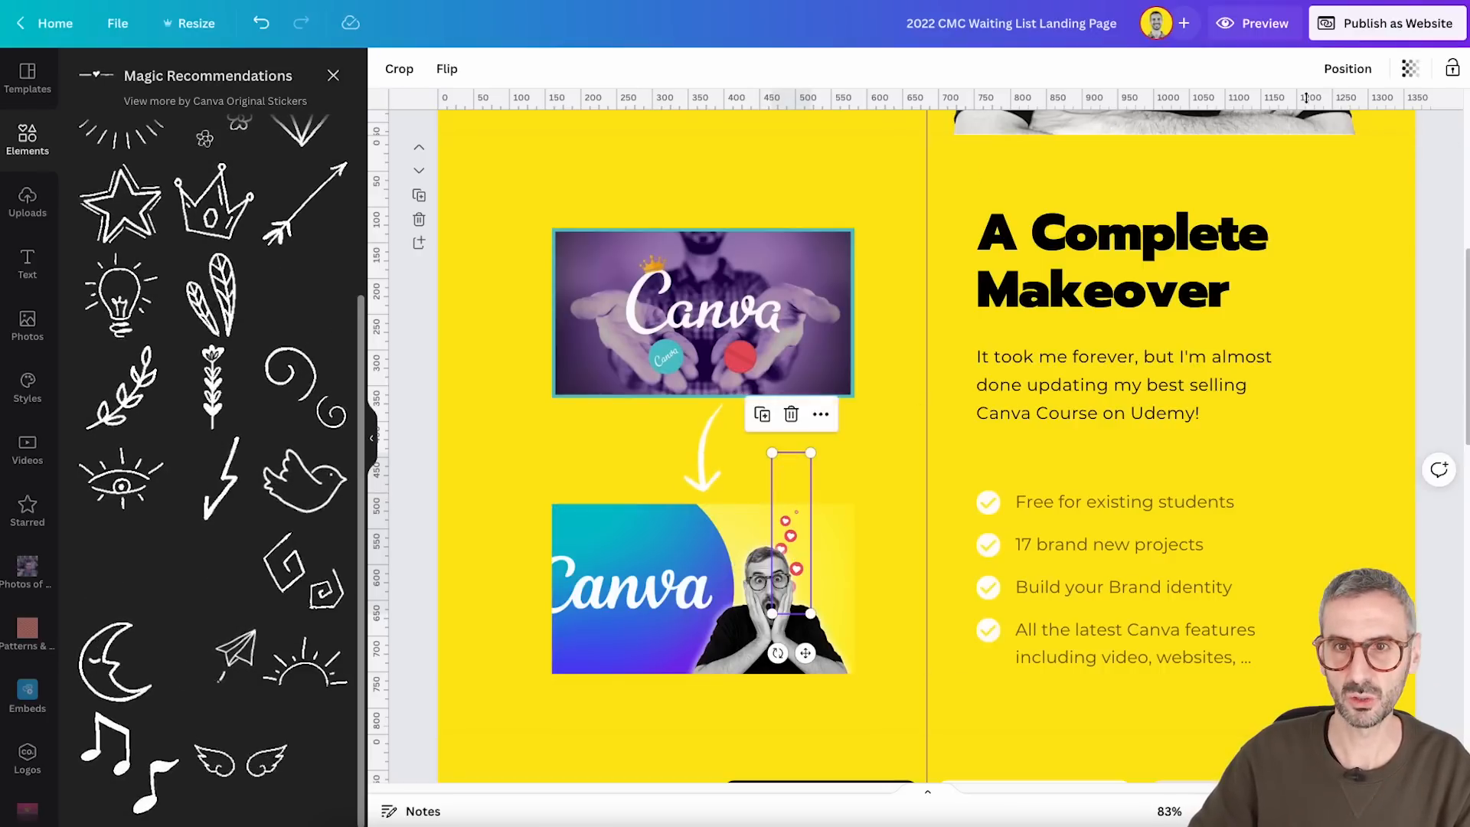
left_click(1347, 68)
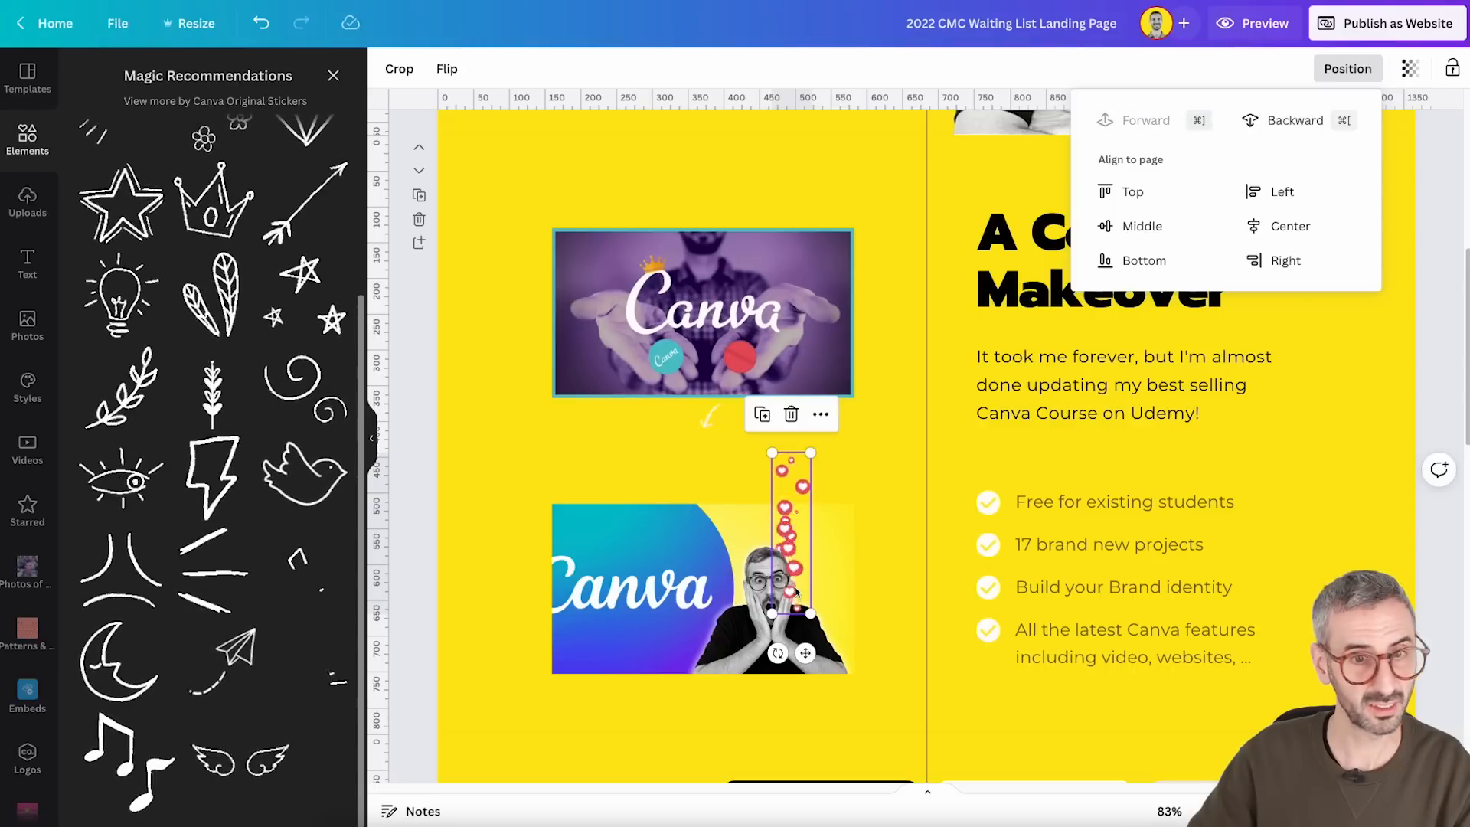
left_click(1293, 119)
left_click(882, 486)
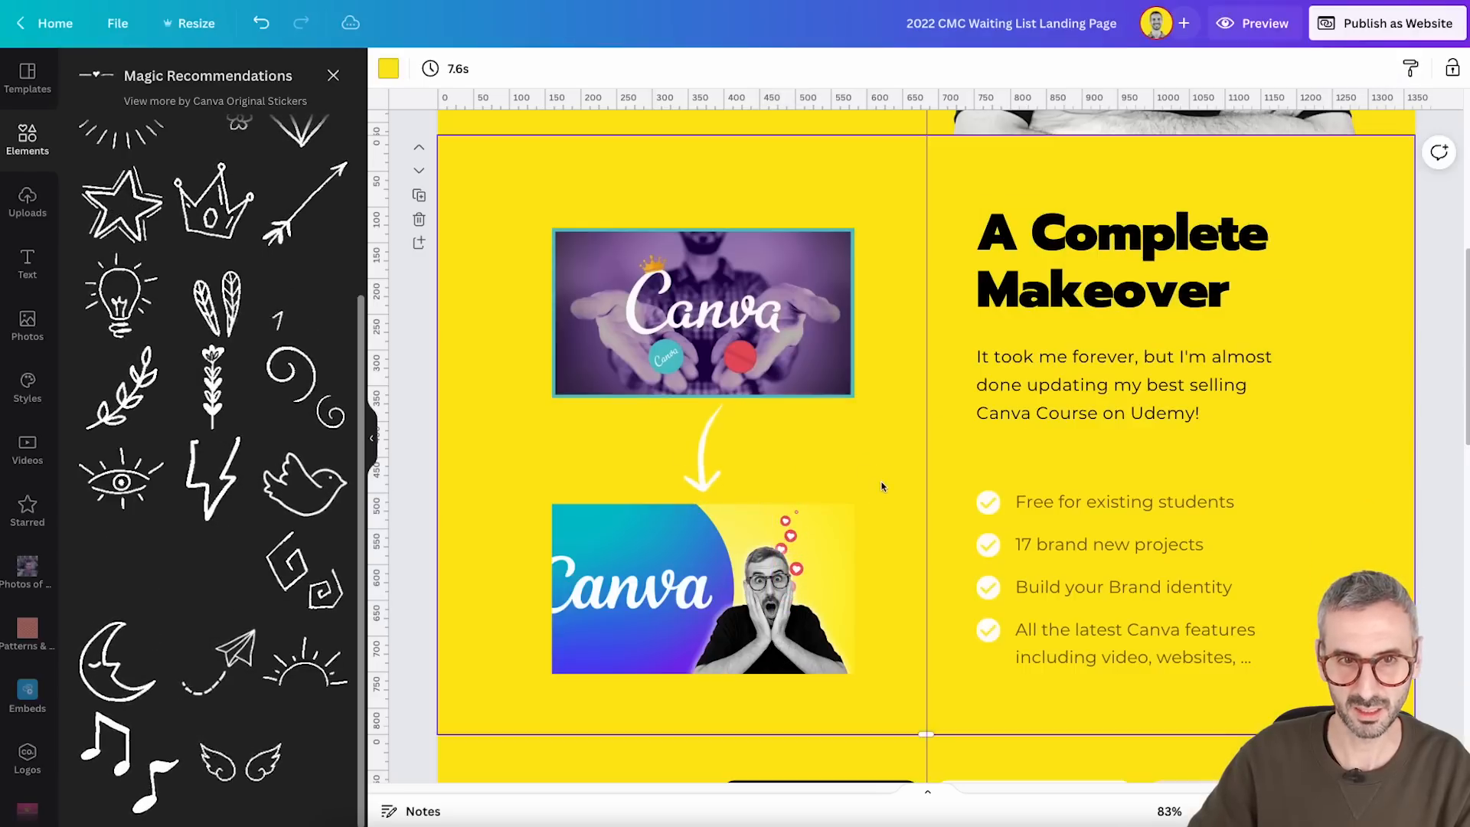
left_click(800, 548)
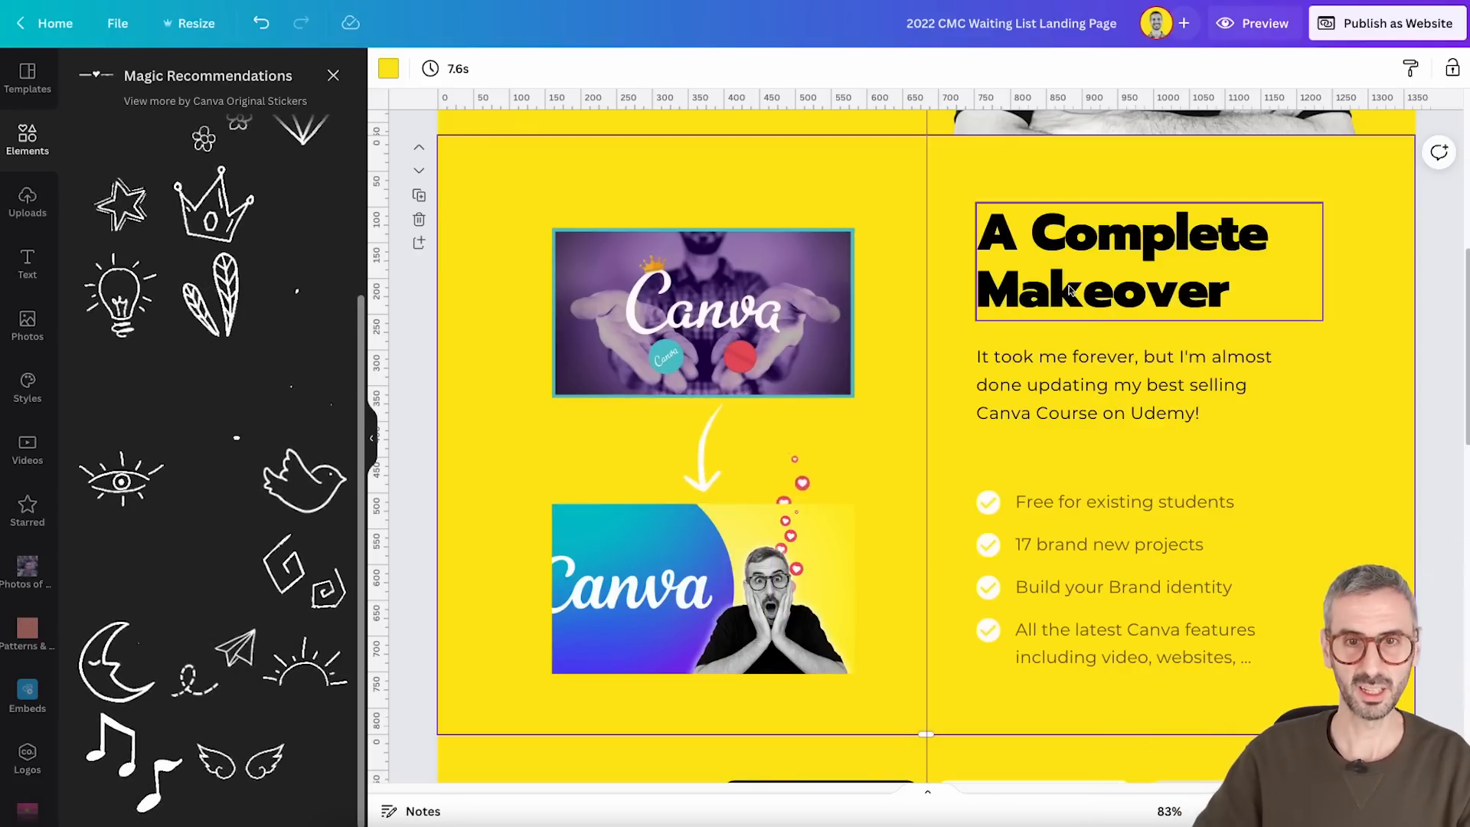
Select all the tiles on the red, orange and purple Knowledge Hub template page and copy them
scroll(1086, 654, "down", 1)
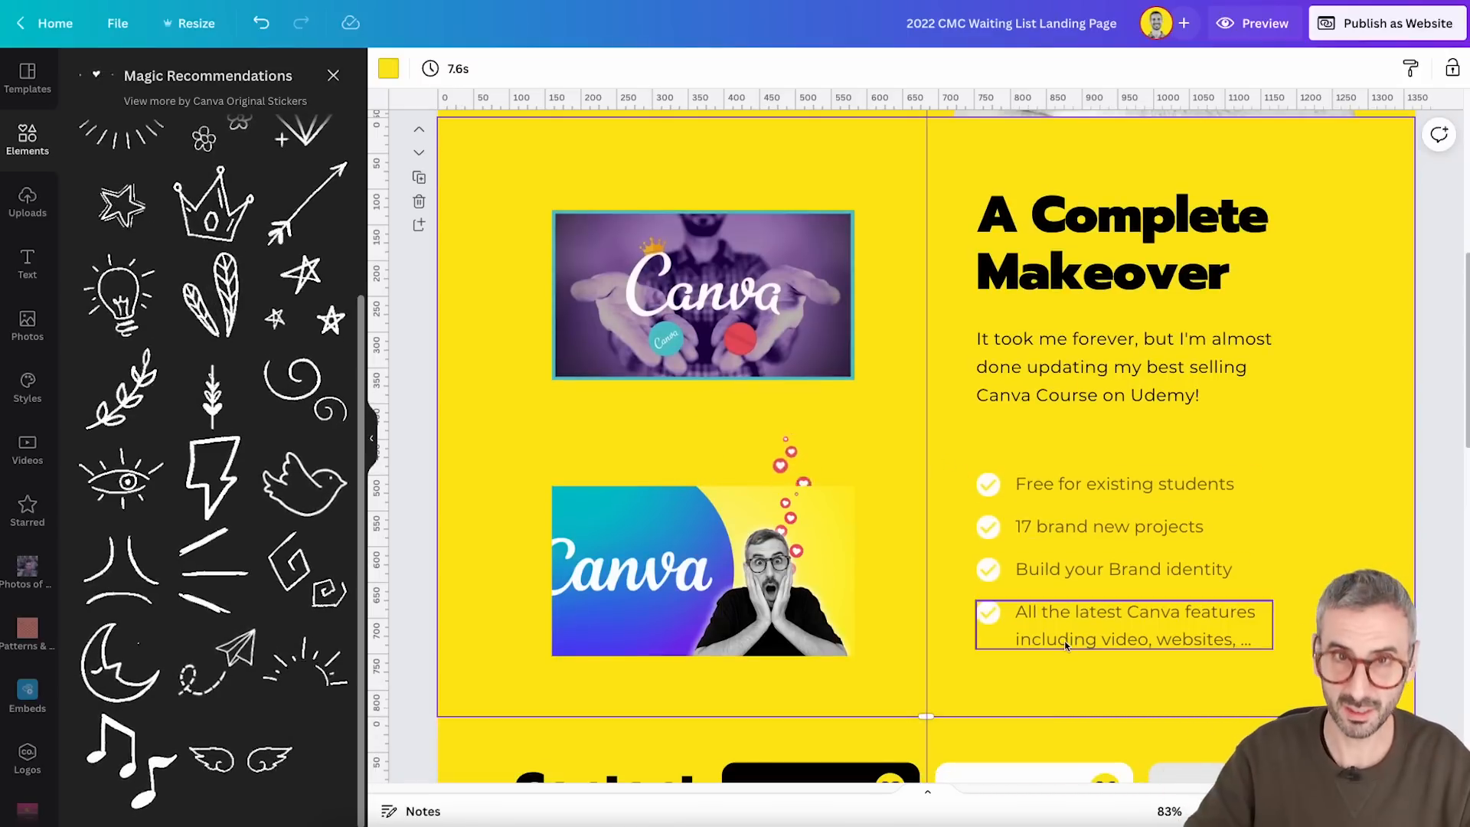
scroll(1233, 452, "down", 6)
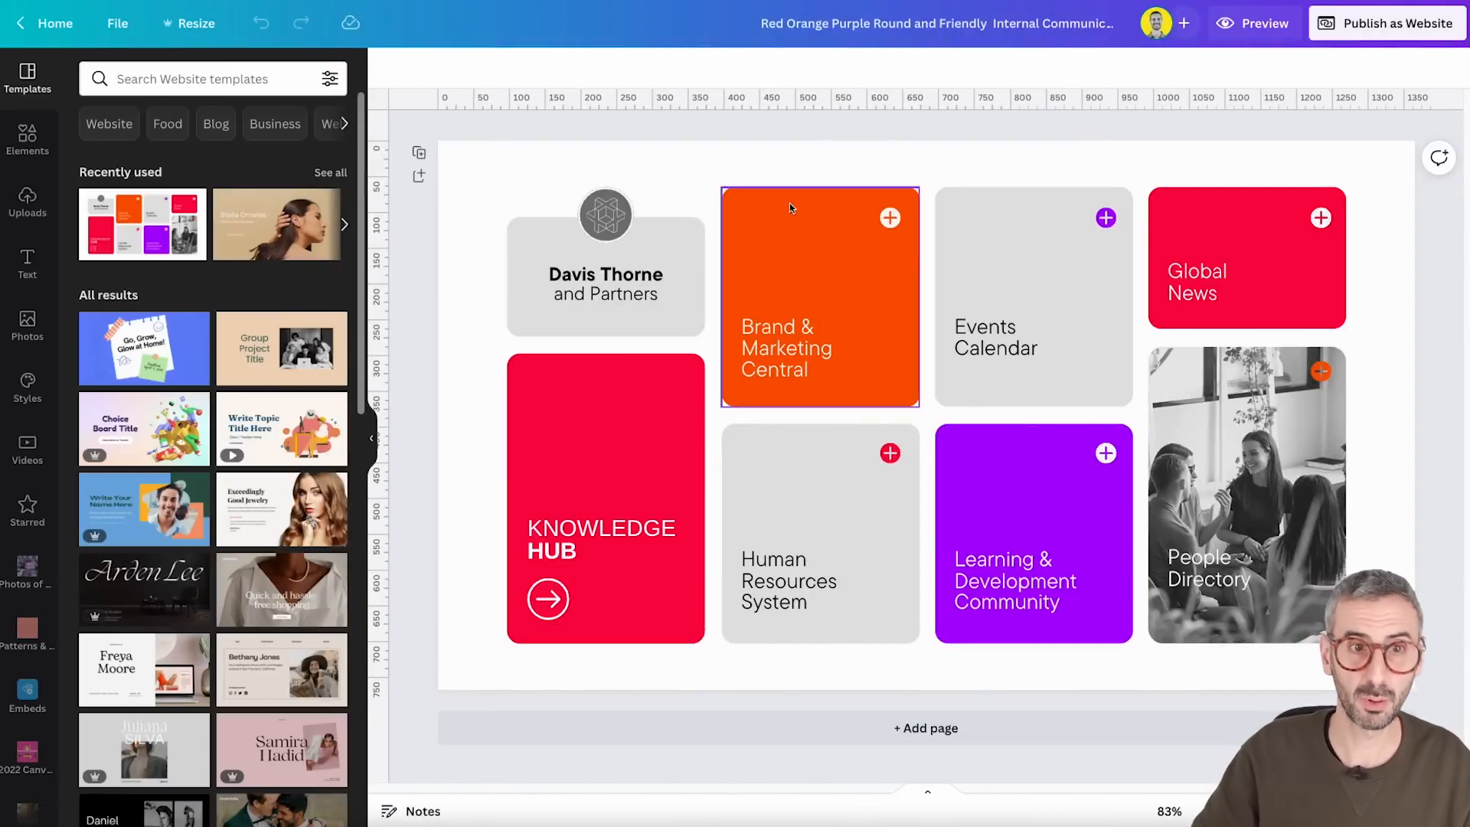
left_click_drag(475, 168, 1393, 665)
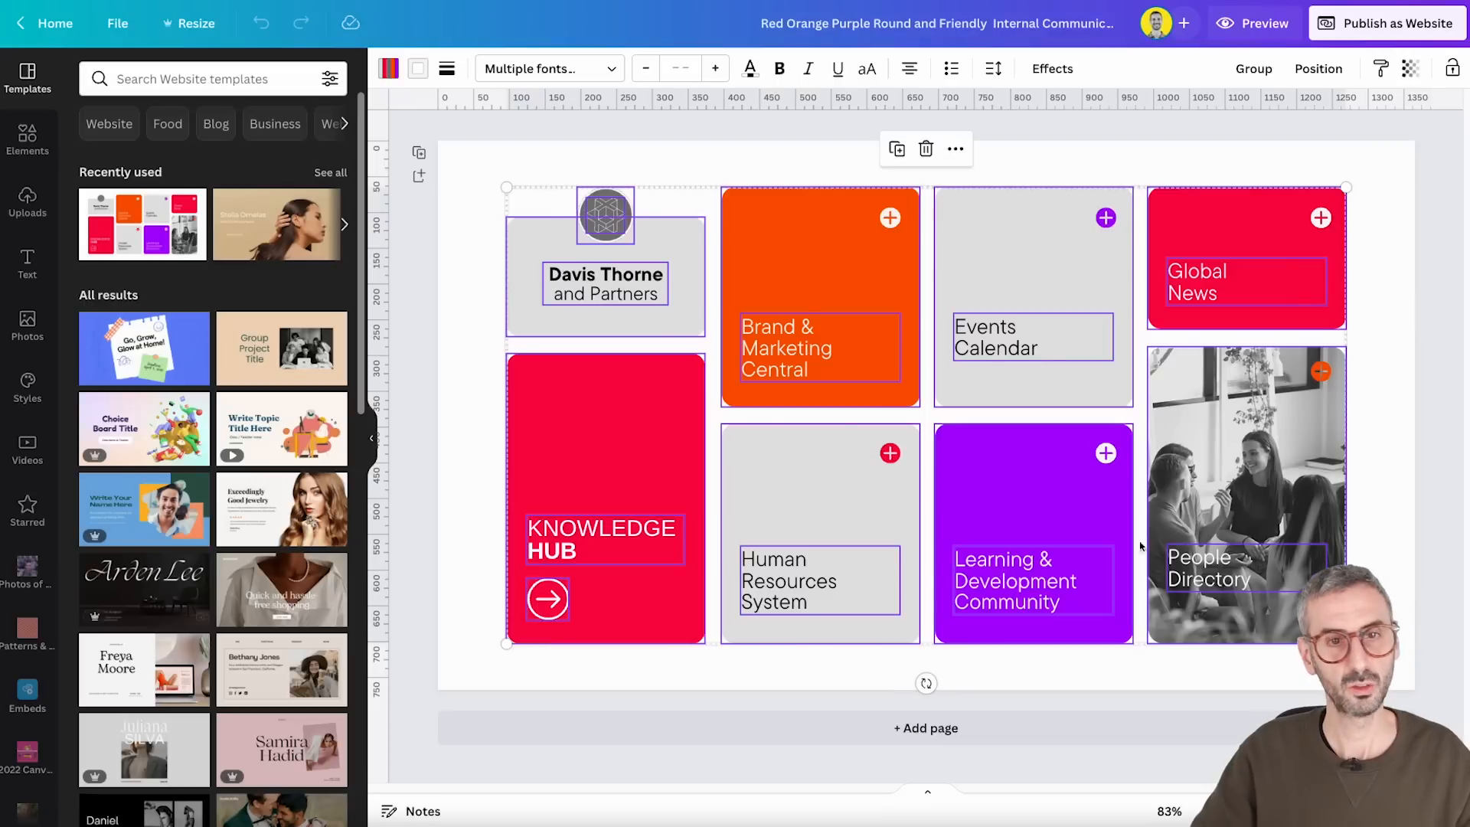
left_click_drag(477, 171, 1360, 666)
key("ctrl+c")
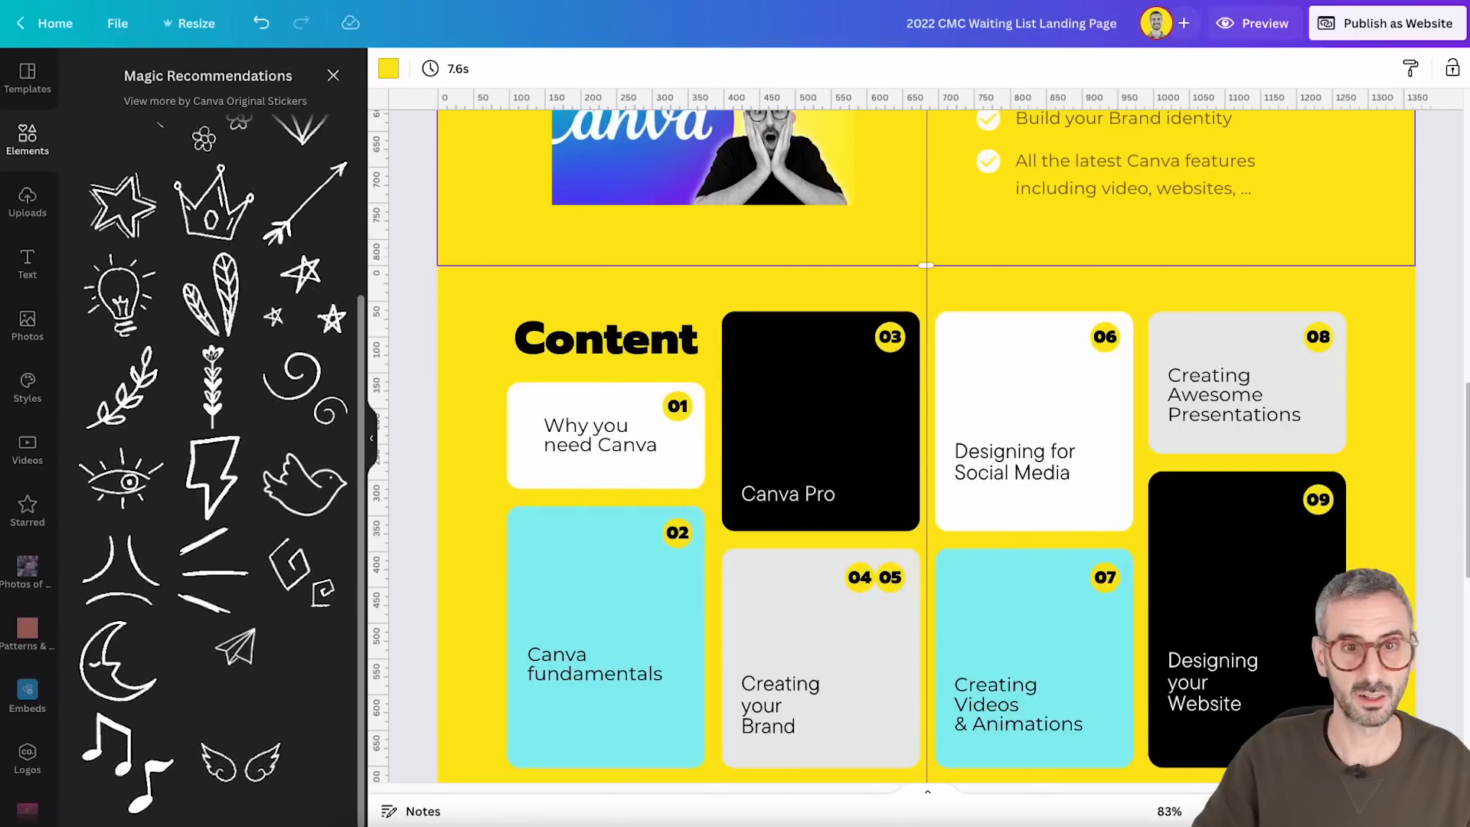
Select the Content section's page in the landing page design and open its background color choices
scroll(787, 387, "down", 1)
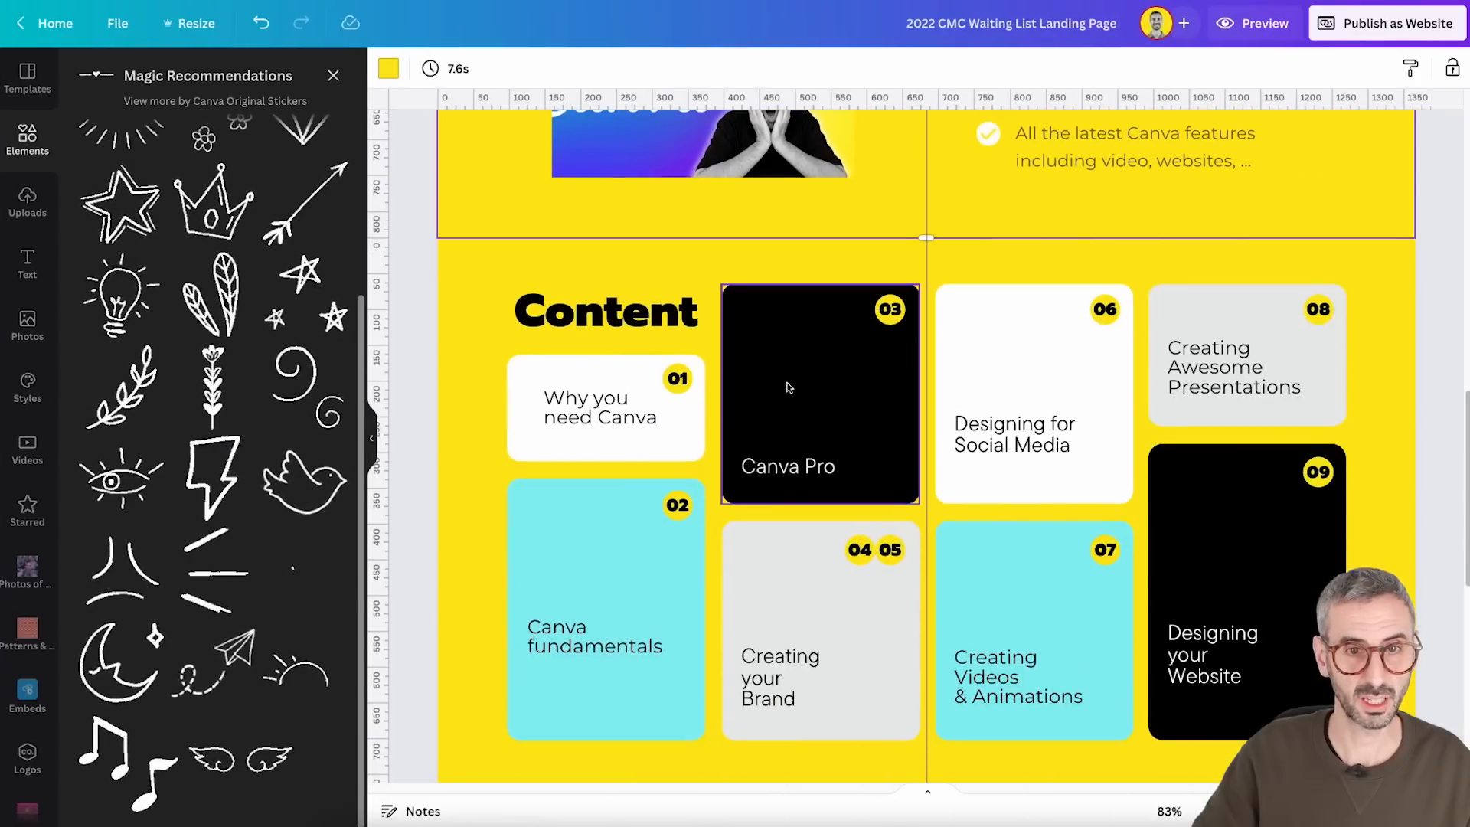
left_click(1325, 248)
scroll(1325, 248, "down", 1)
key("ctrl+v")
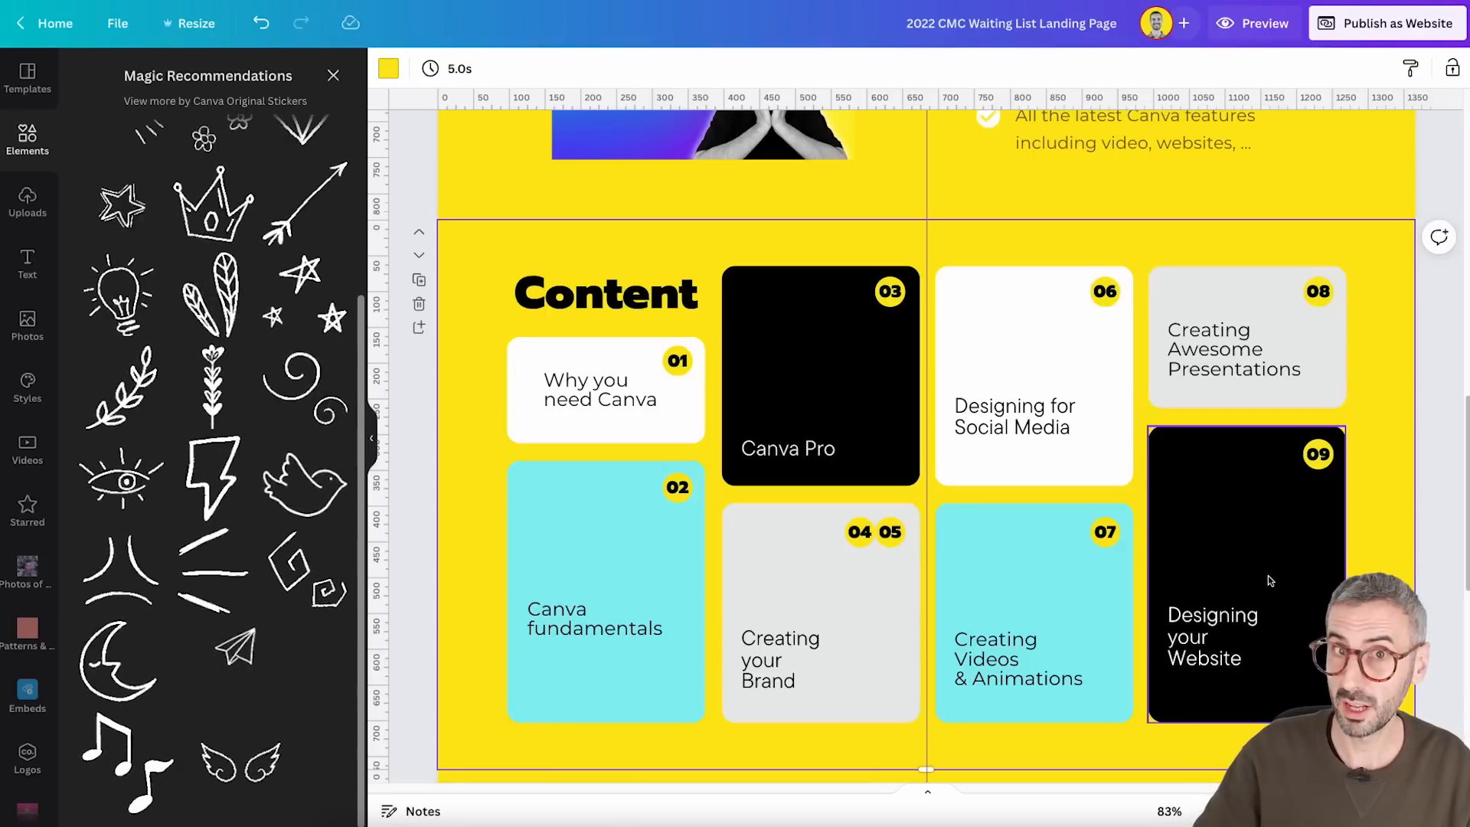
left_click(388, 68)
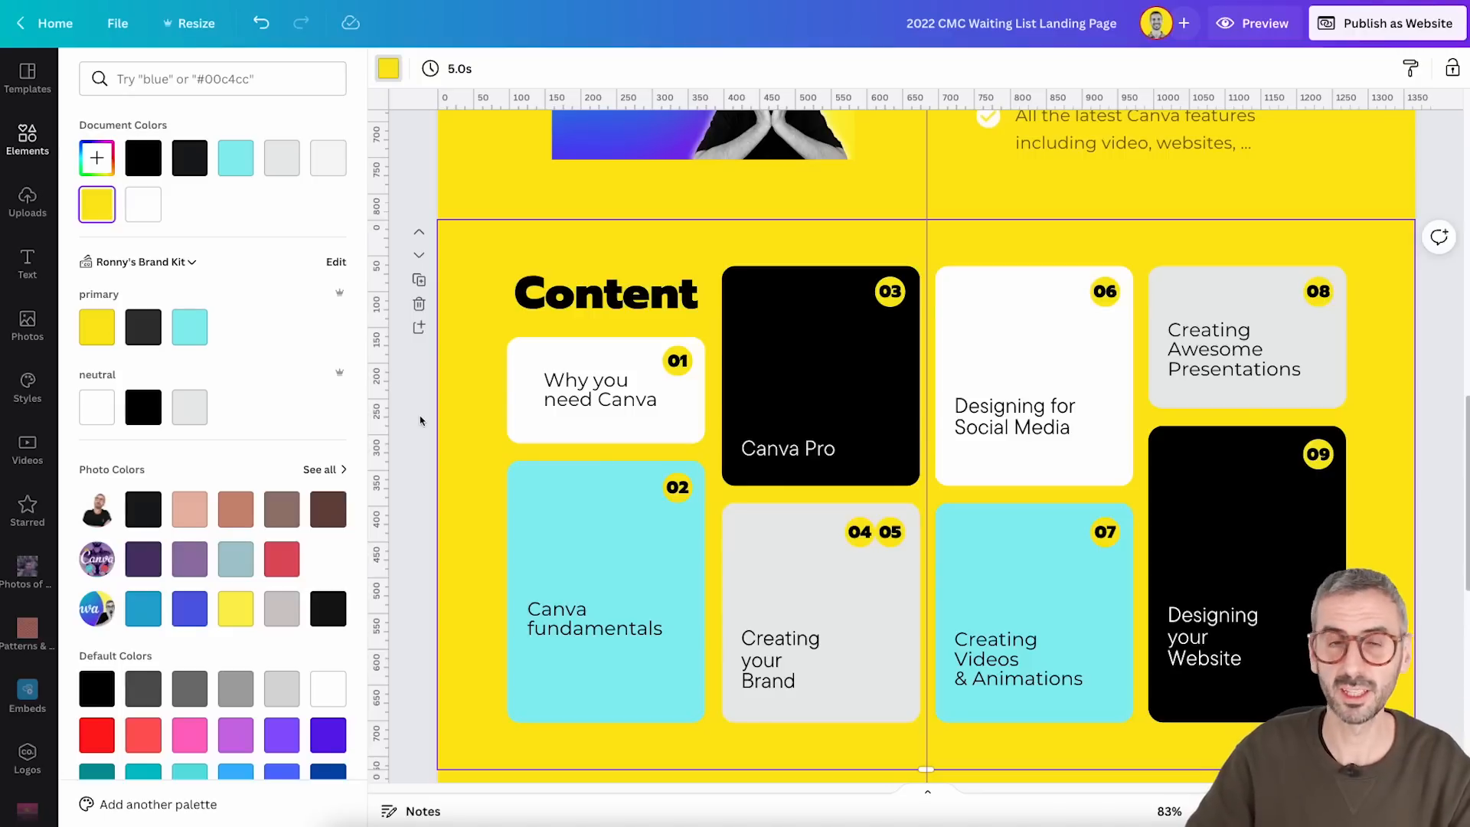
Examine the numbered Content tiles and the "Don't miss it !" section at the end of the landing page
scroll(702, 426, "down", 1)
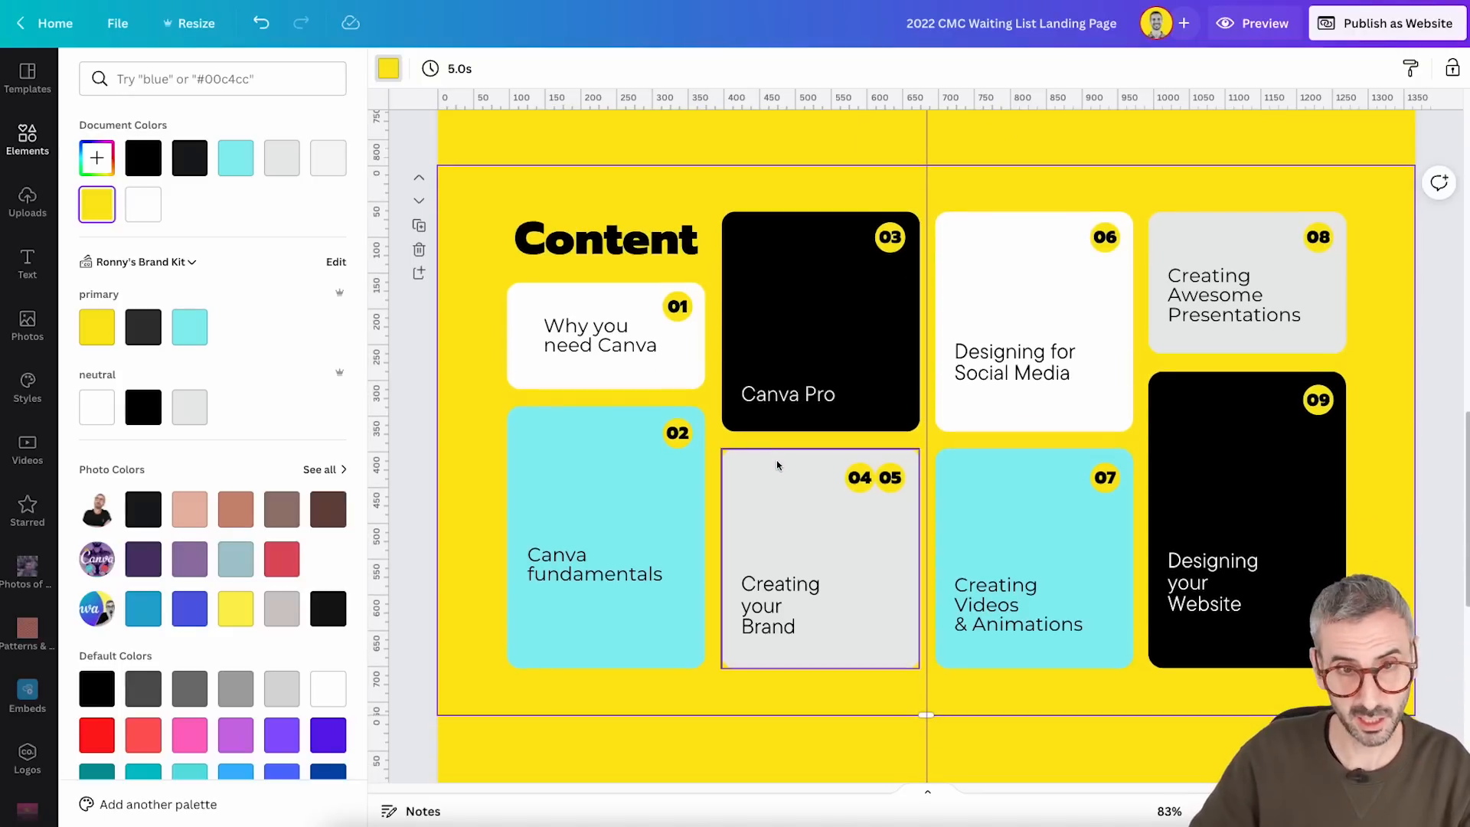
scroll(1149, 344, "up", 3)
scroll(881, 598, "down", 3)
scroll(847, 629, "down", 2)
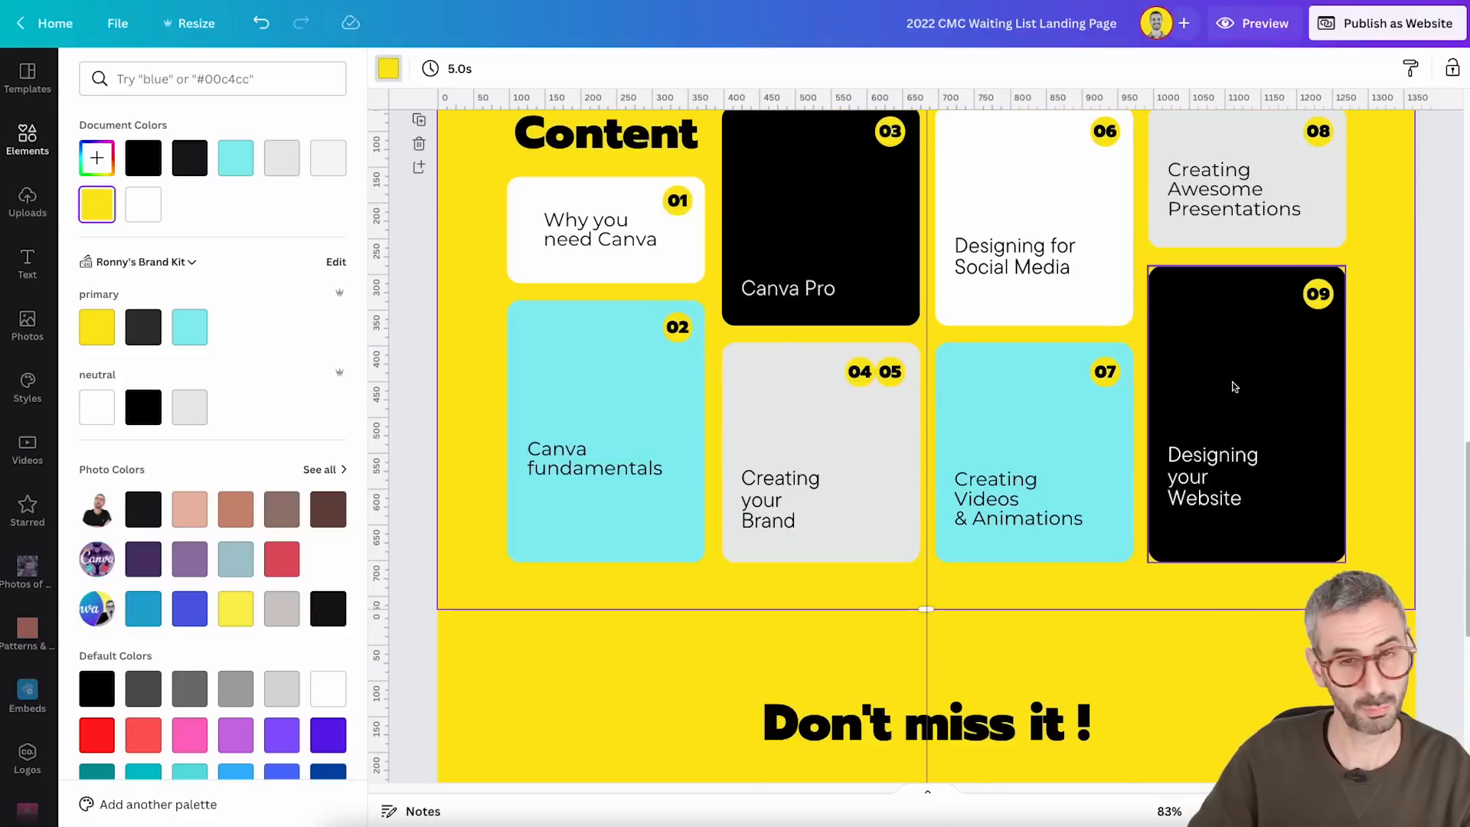
scroll(1154, 525, "down", 4)
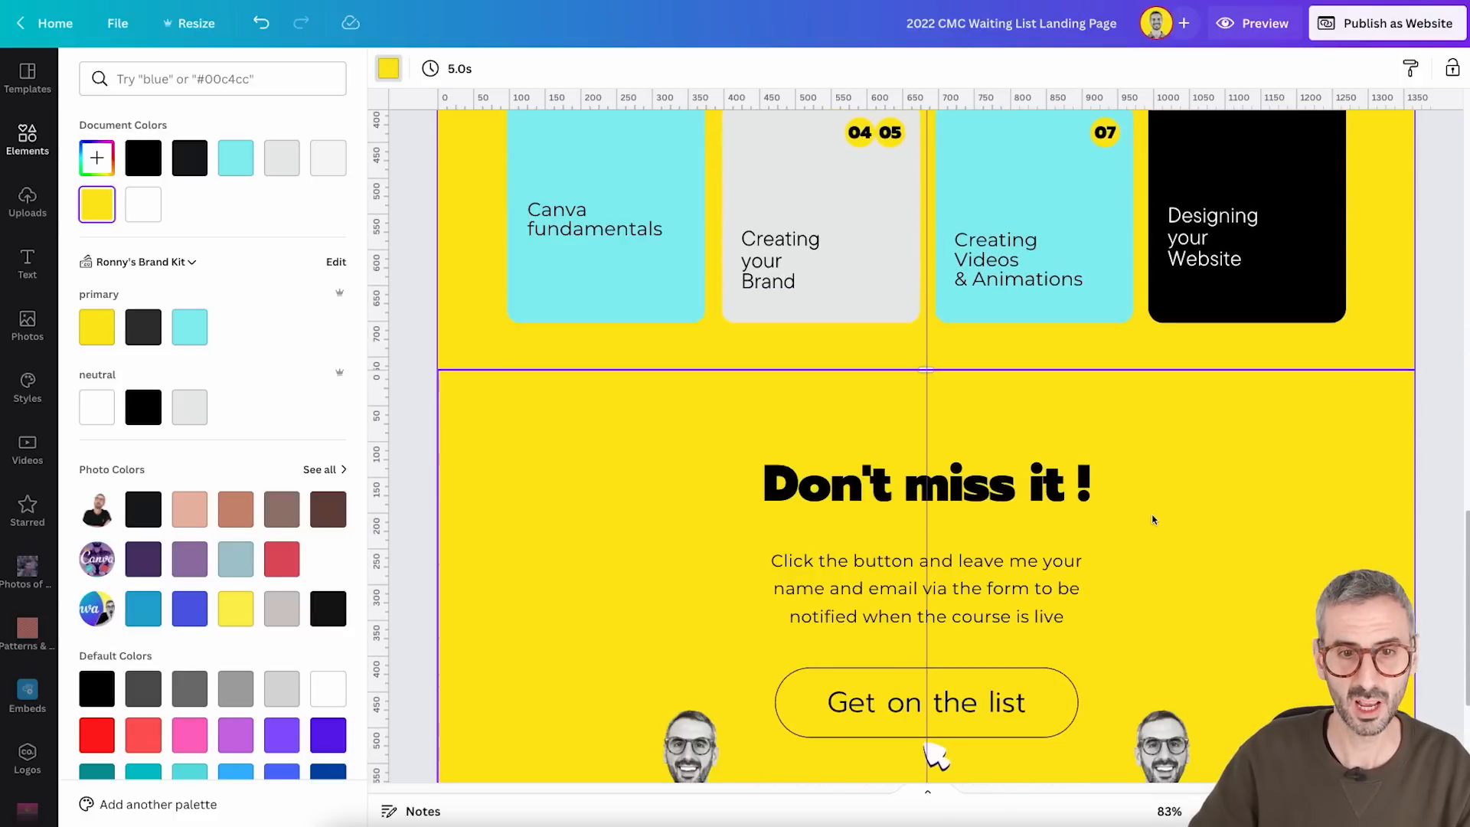
scroll(1164, 459, "down", 1)
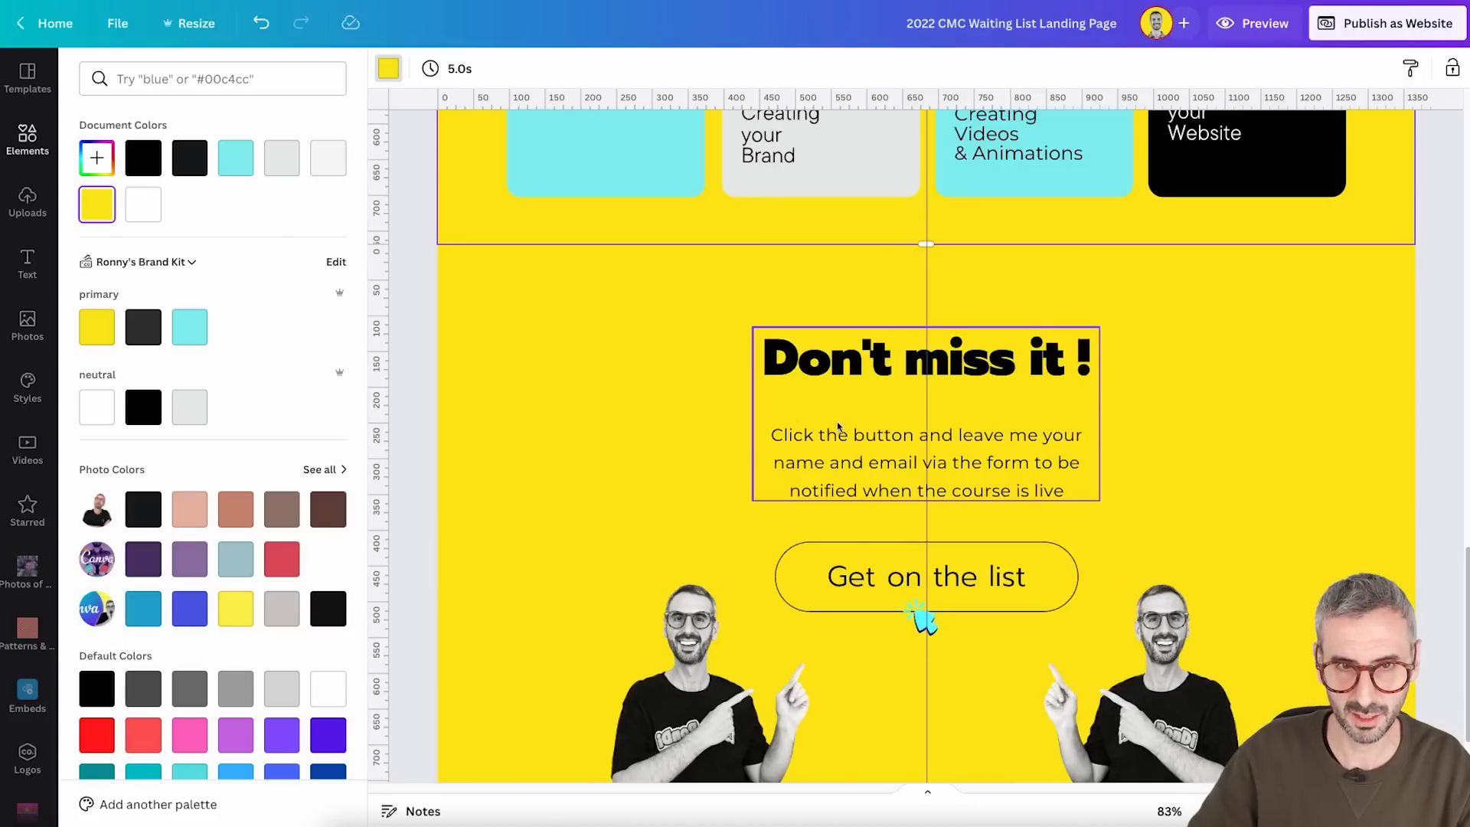
scroll(837, 431, "down", 2)
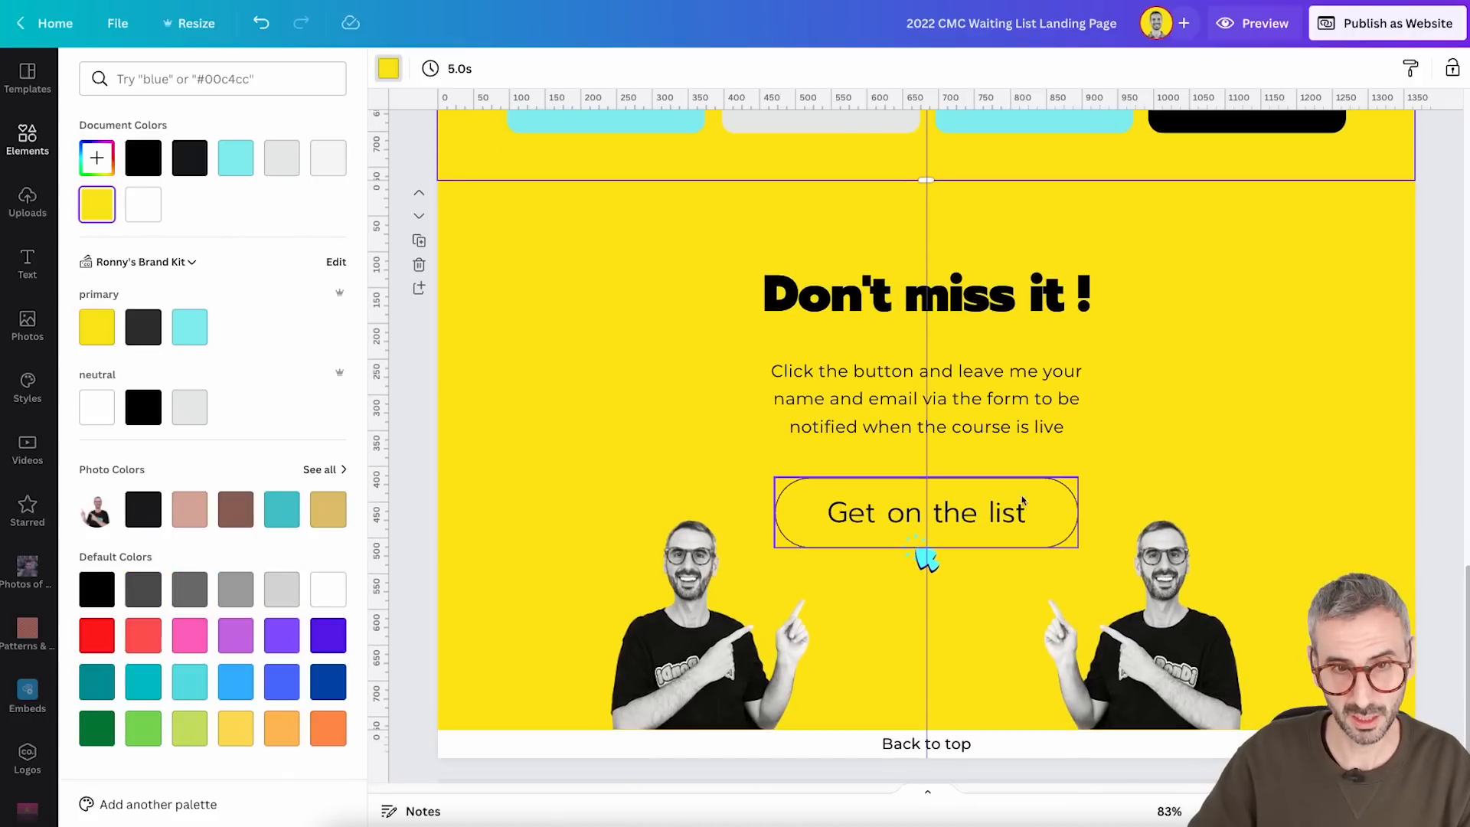
Compare the "Get on the list" button in the "Don't miss it !" section with the one in the "It's coming soon" section
left_click(1036, 497)
scroll(1036, 496, "up", 15)
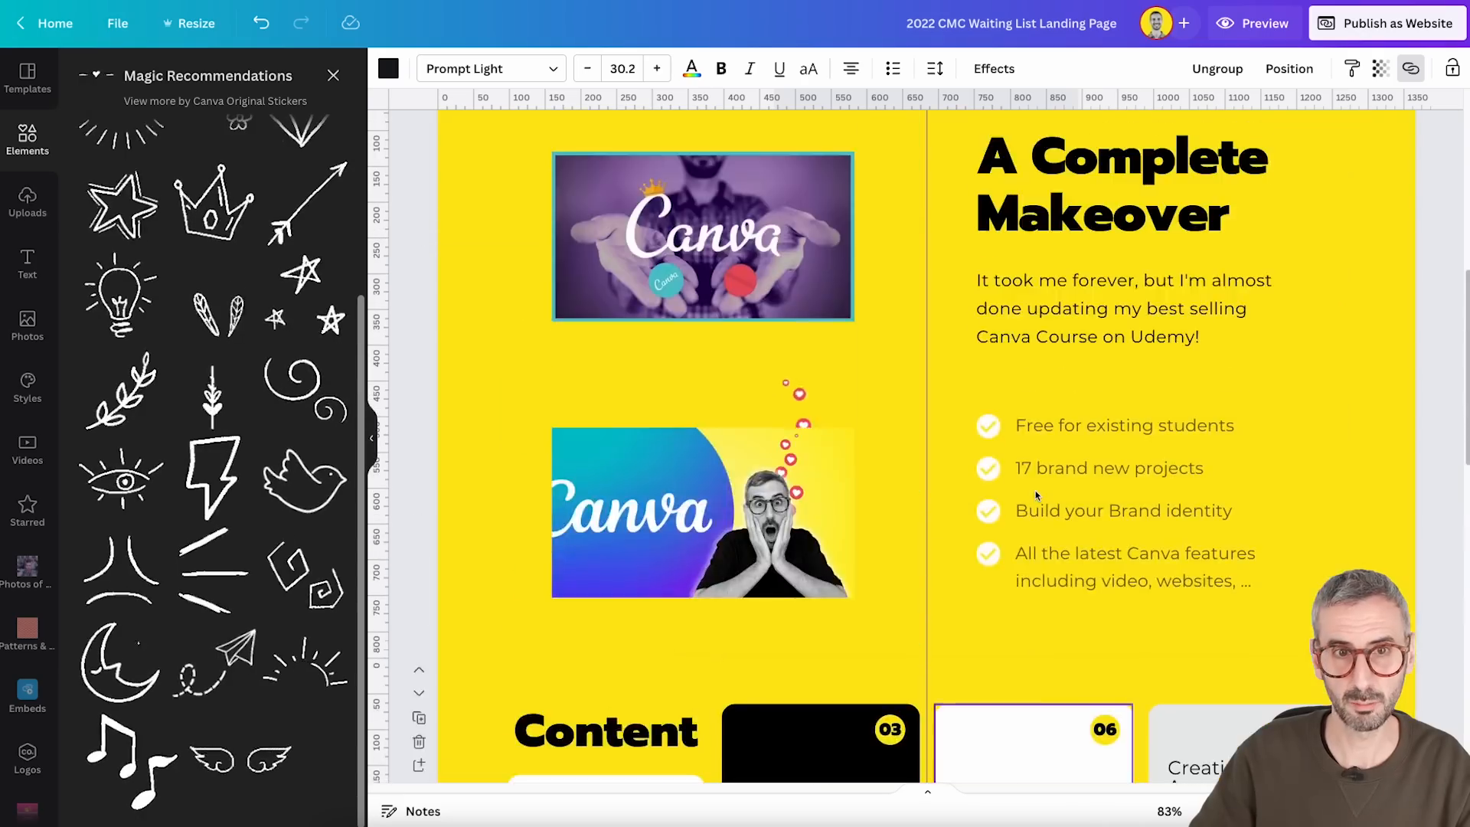
scroll(1036, 496, "up", 2)
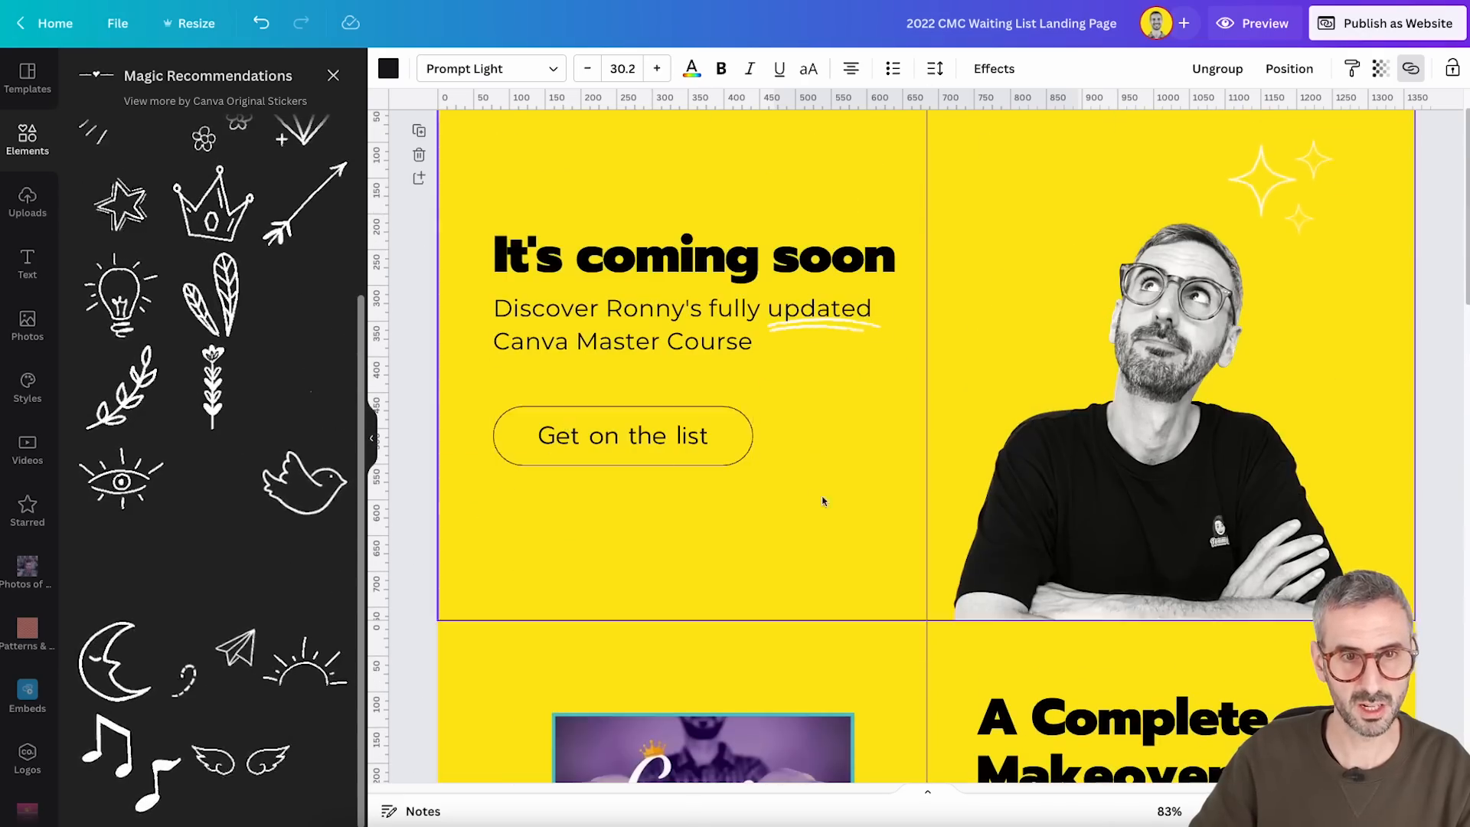
scroll(821, 496, "down", 8)
scroll(823, 501, "down", 12)
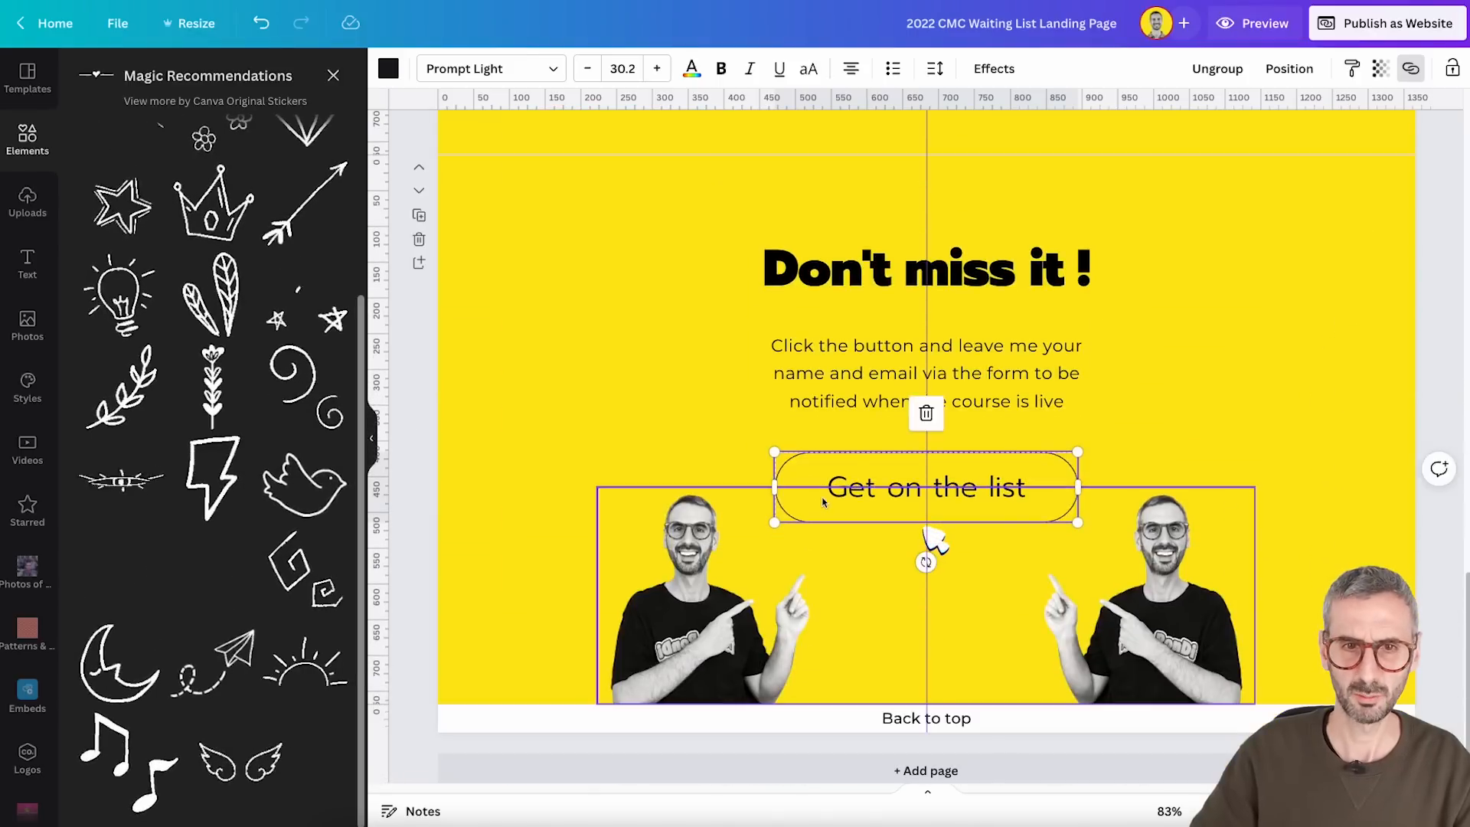
left_click(859, 480)
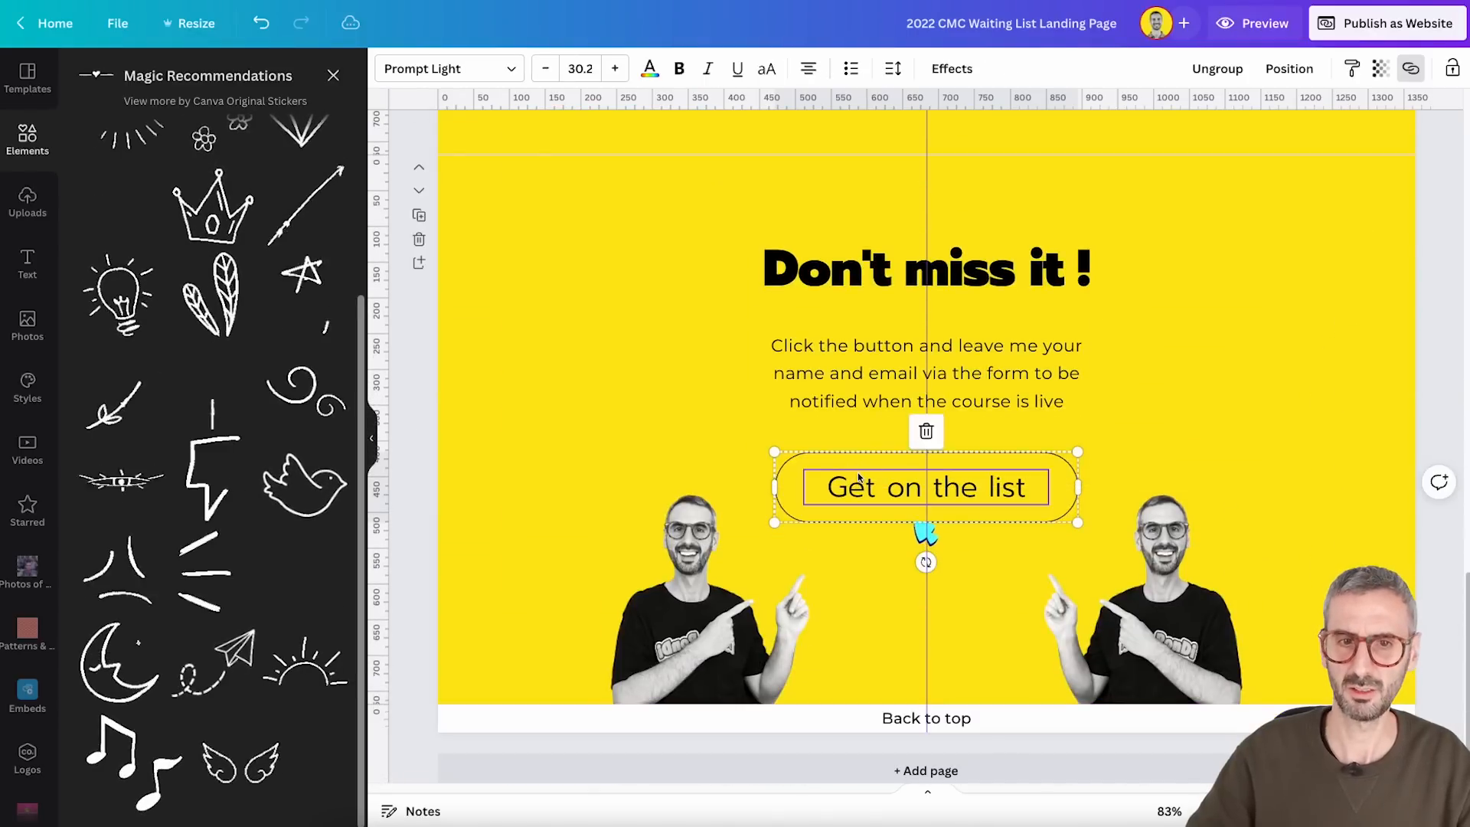
Select the cursor sticker below the closing "Get on the list" button and search the graphics for "tap sticker"
left_click(944, 537)
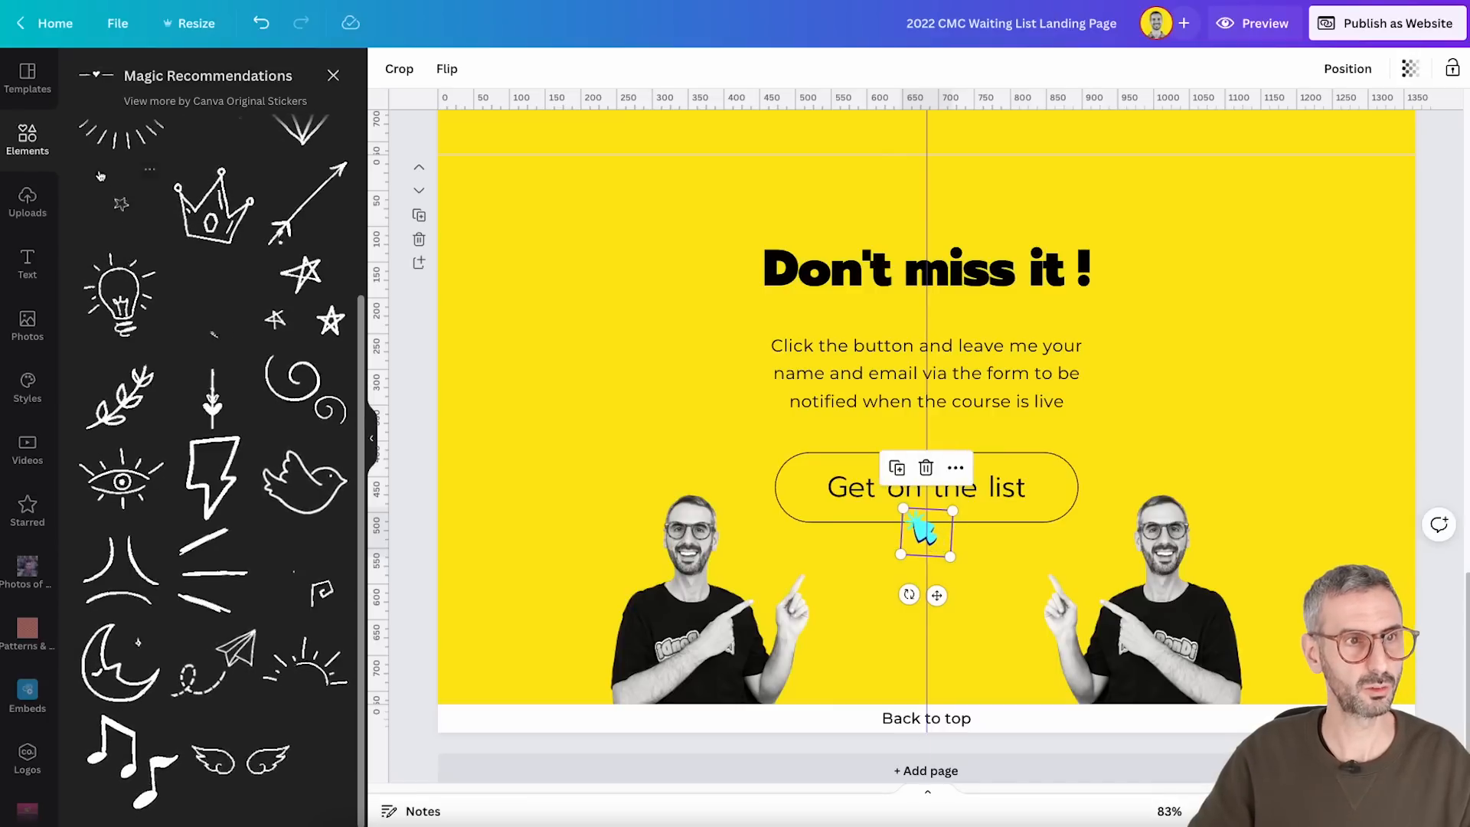
left_click(333, 75)
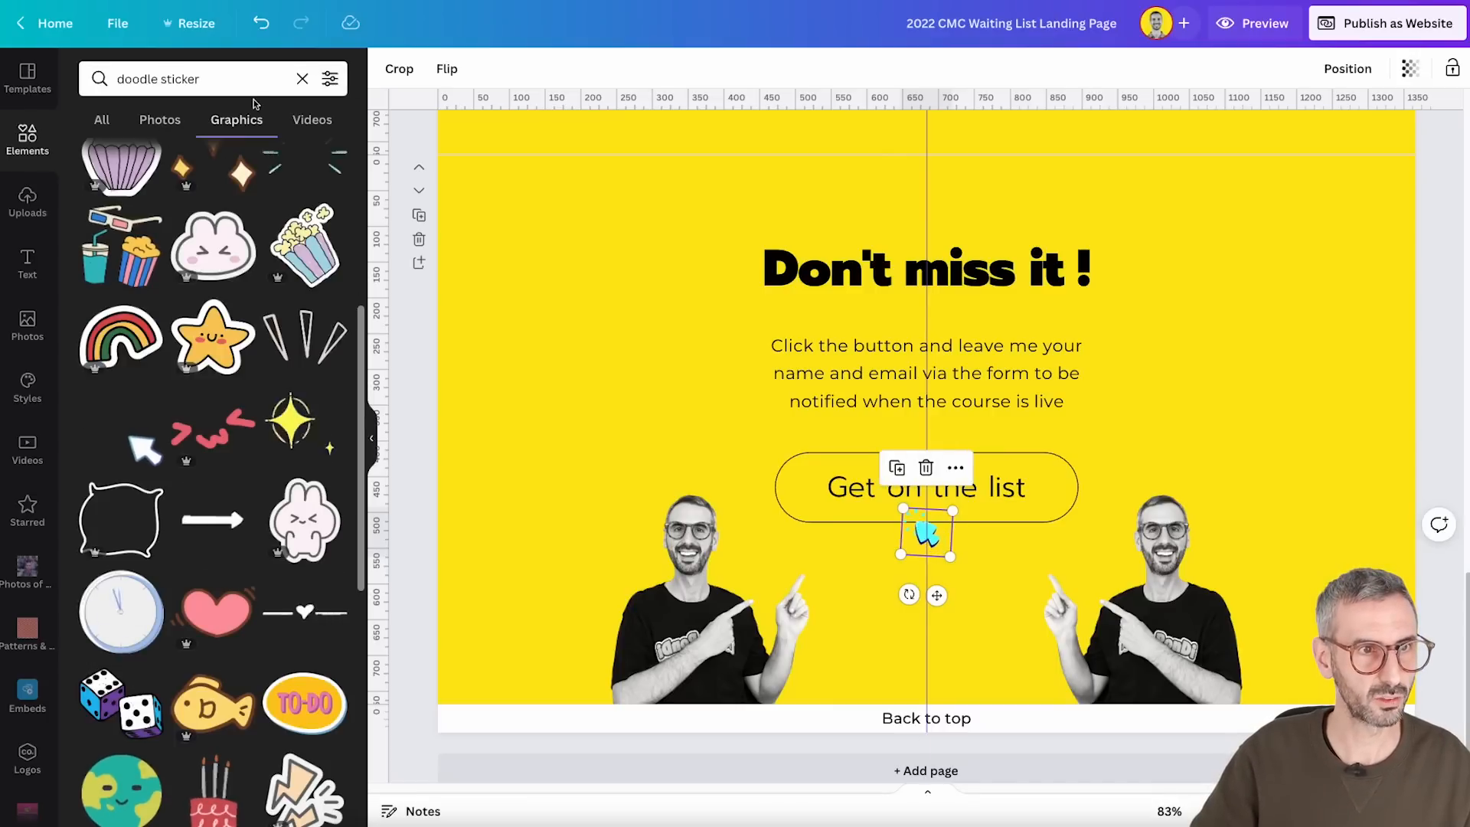
double_click(127, 80)
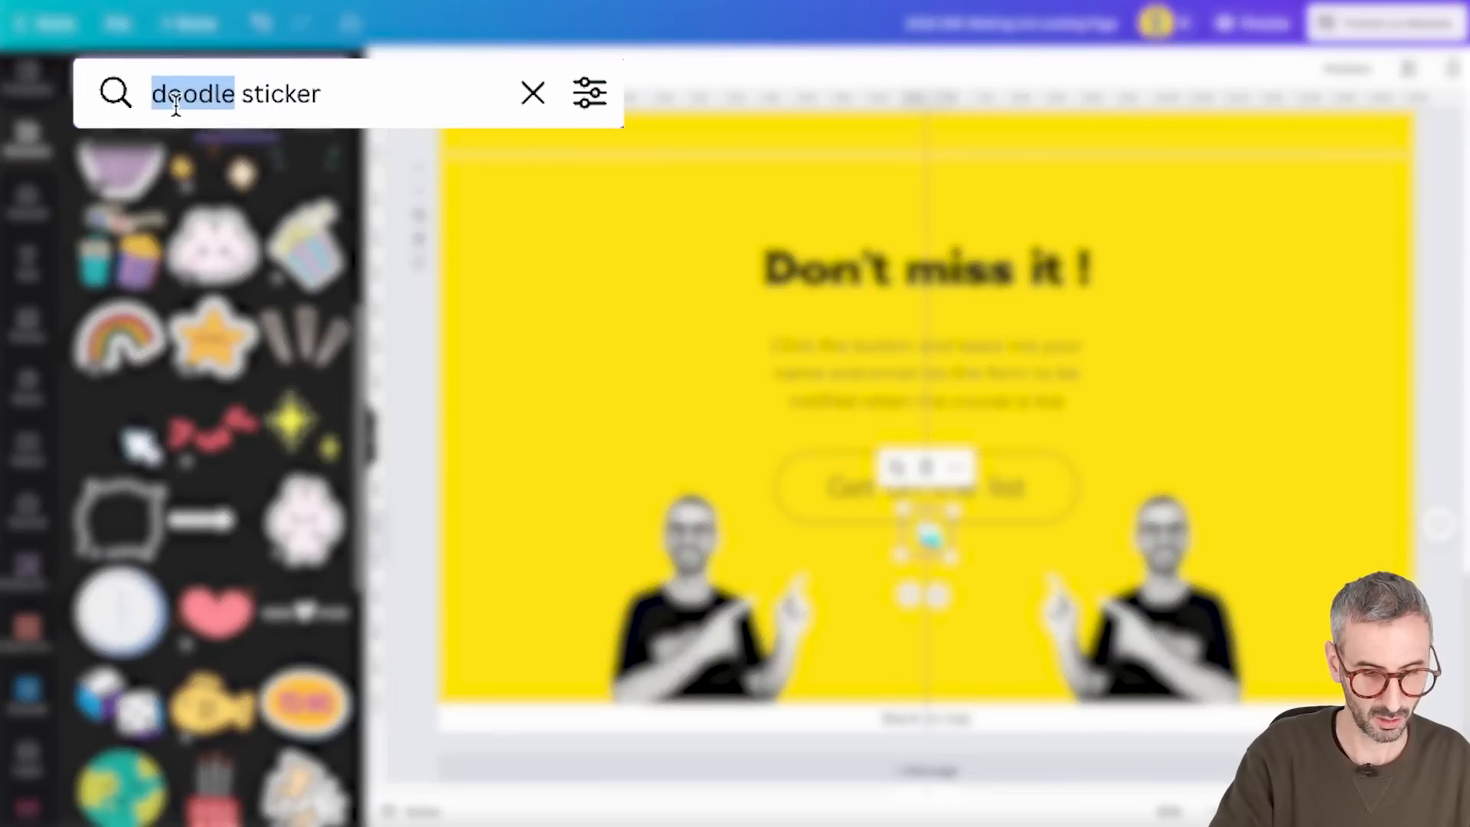
type("tap")
key("Return")
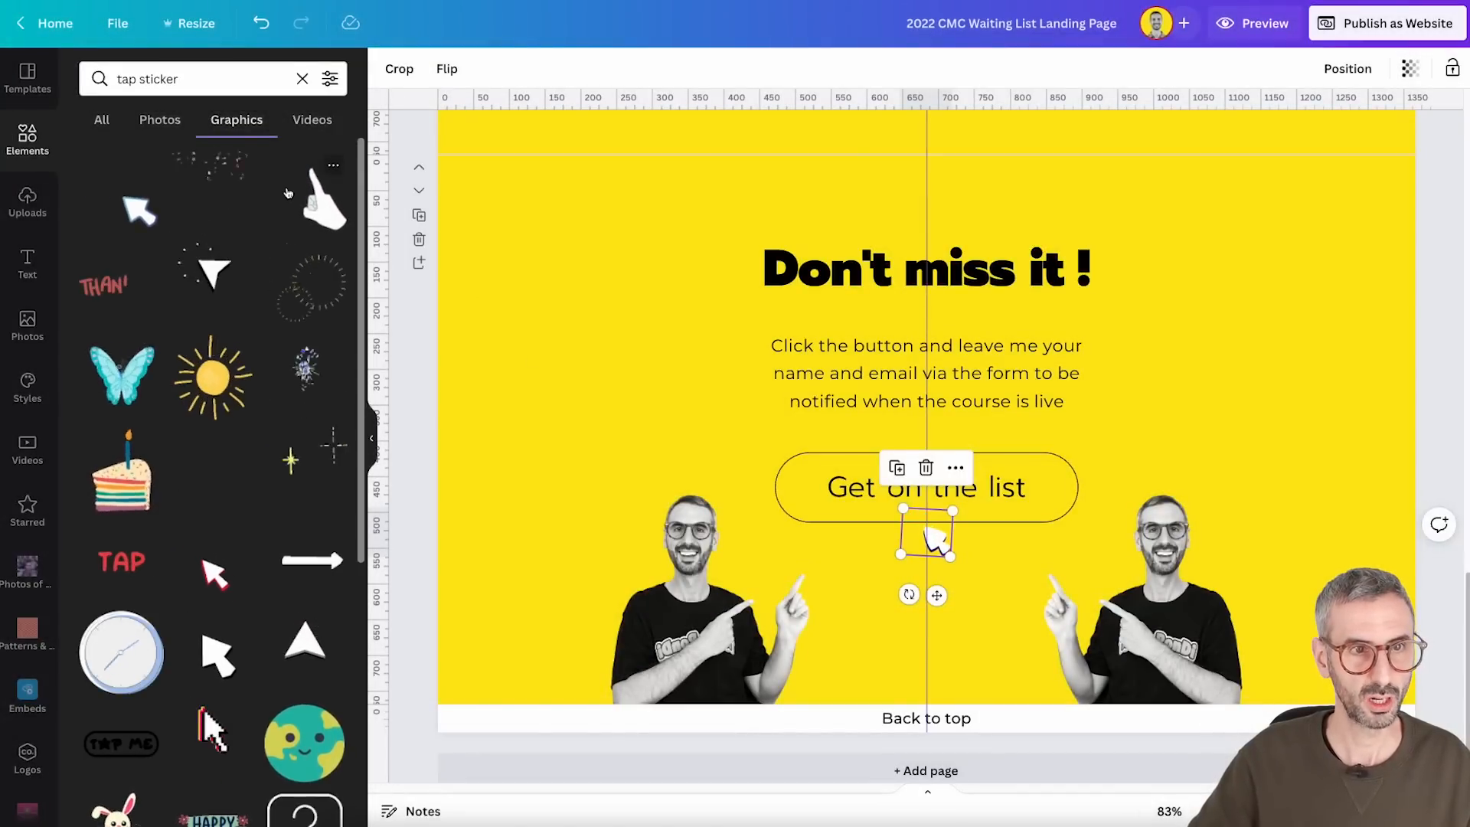
scroll(280, 235, "down", 1)
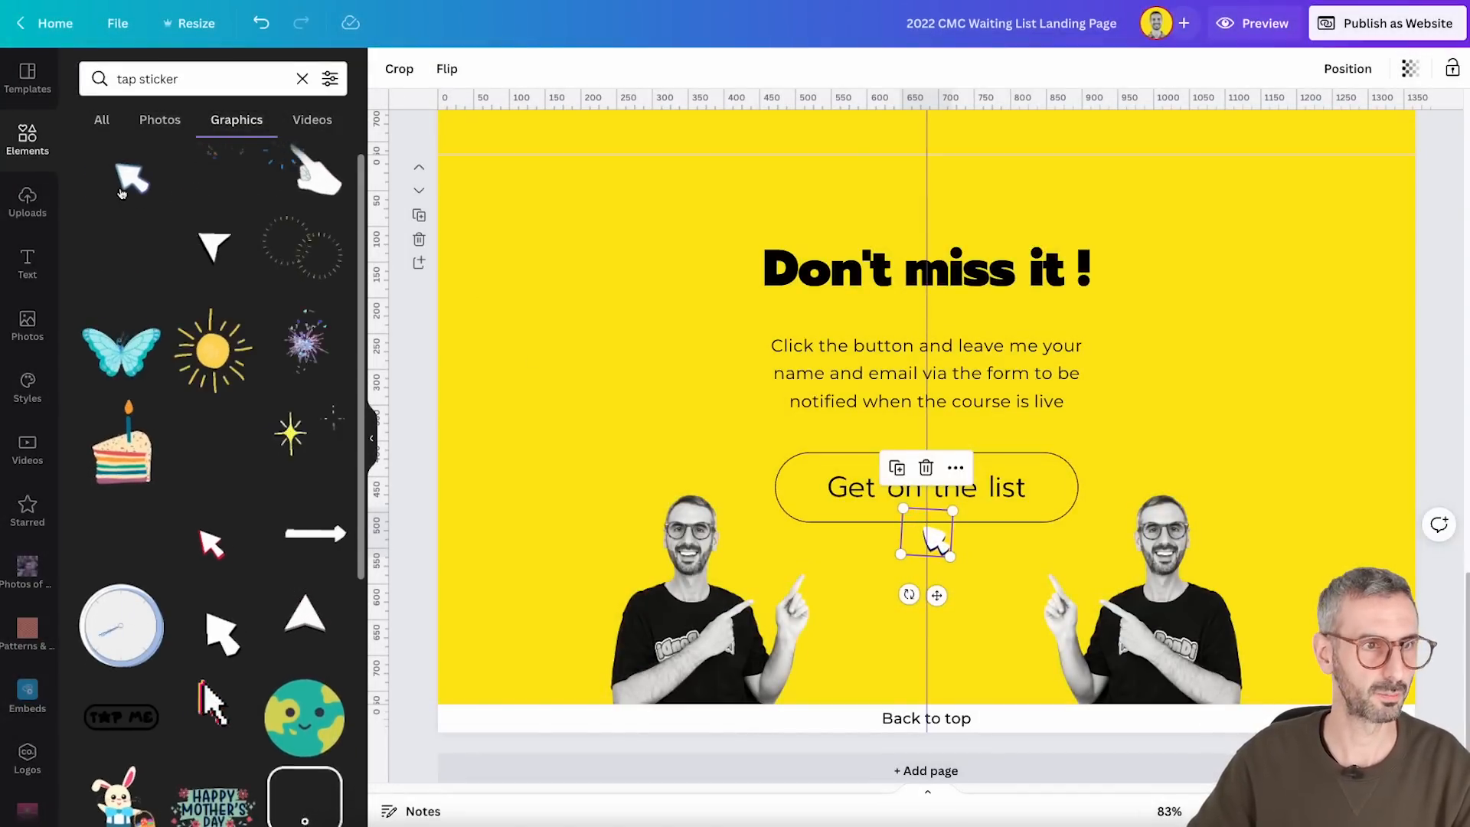
left_click(1243, 415)
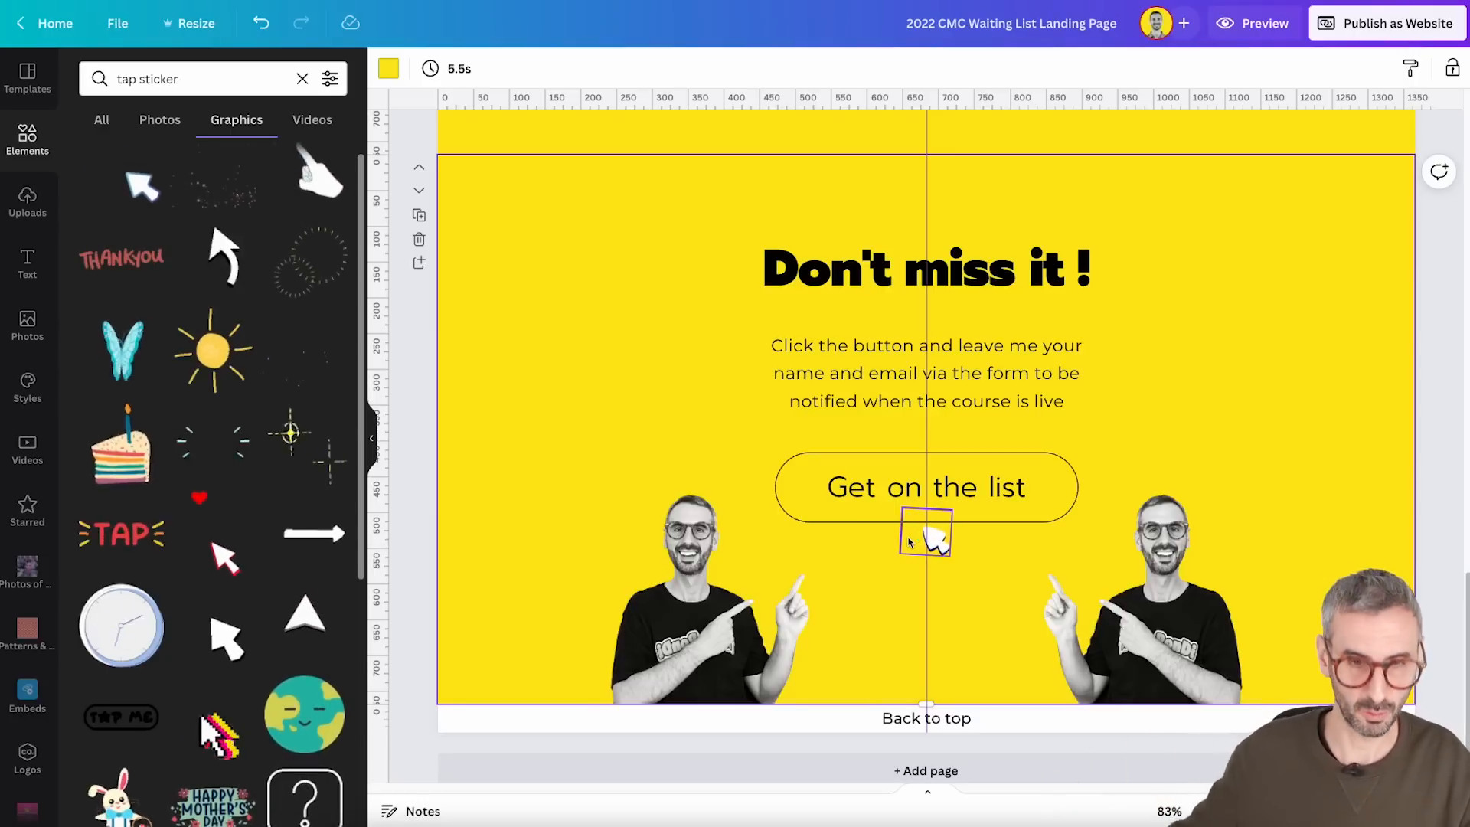
Select the "Back to top" text and the narrow white page that holds it
left_click(961, 722)
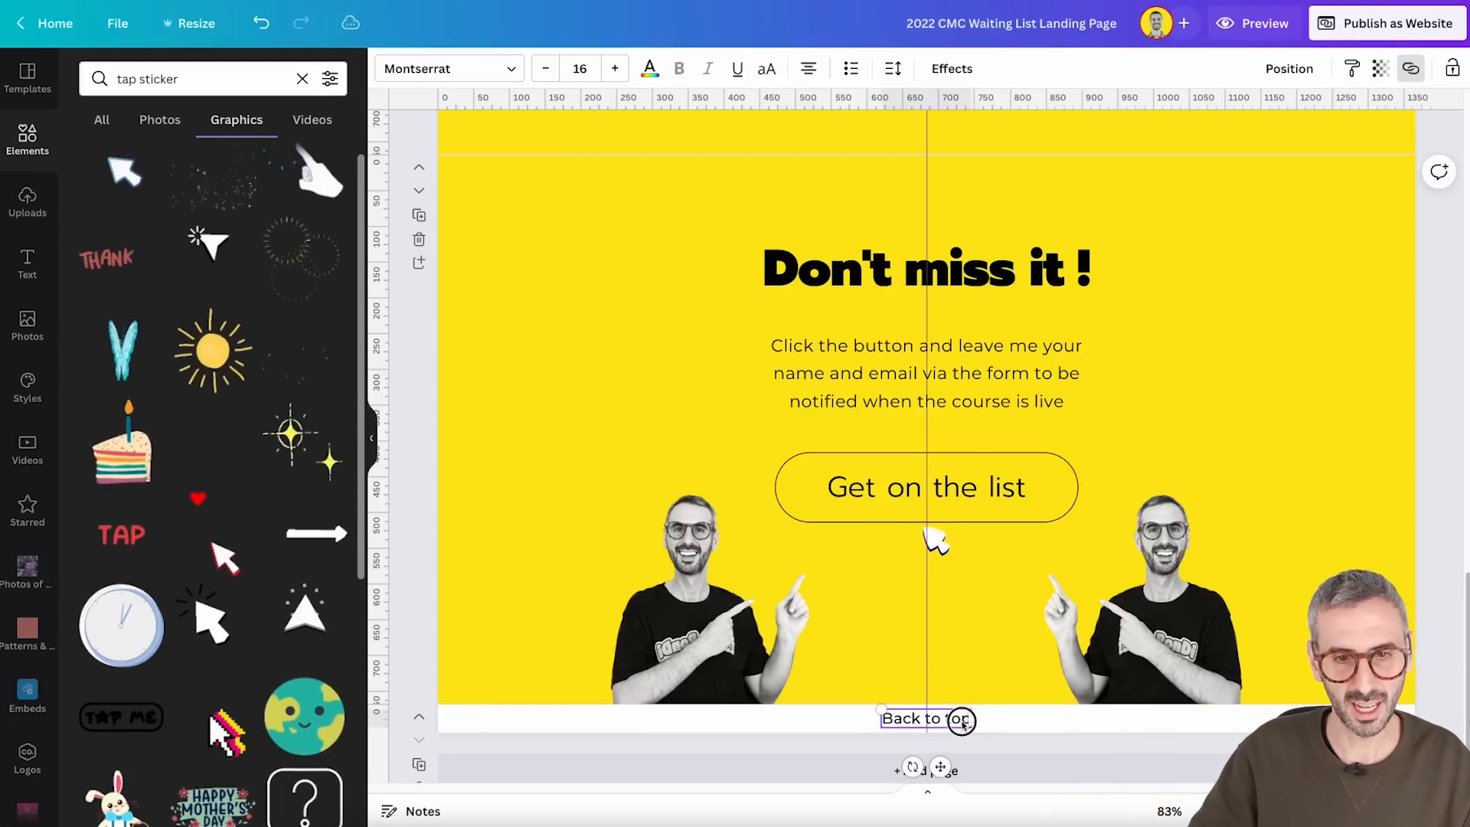
left_click(1018, 716)
scroll(1076, 724, "down", 1)
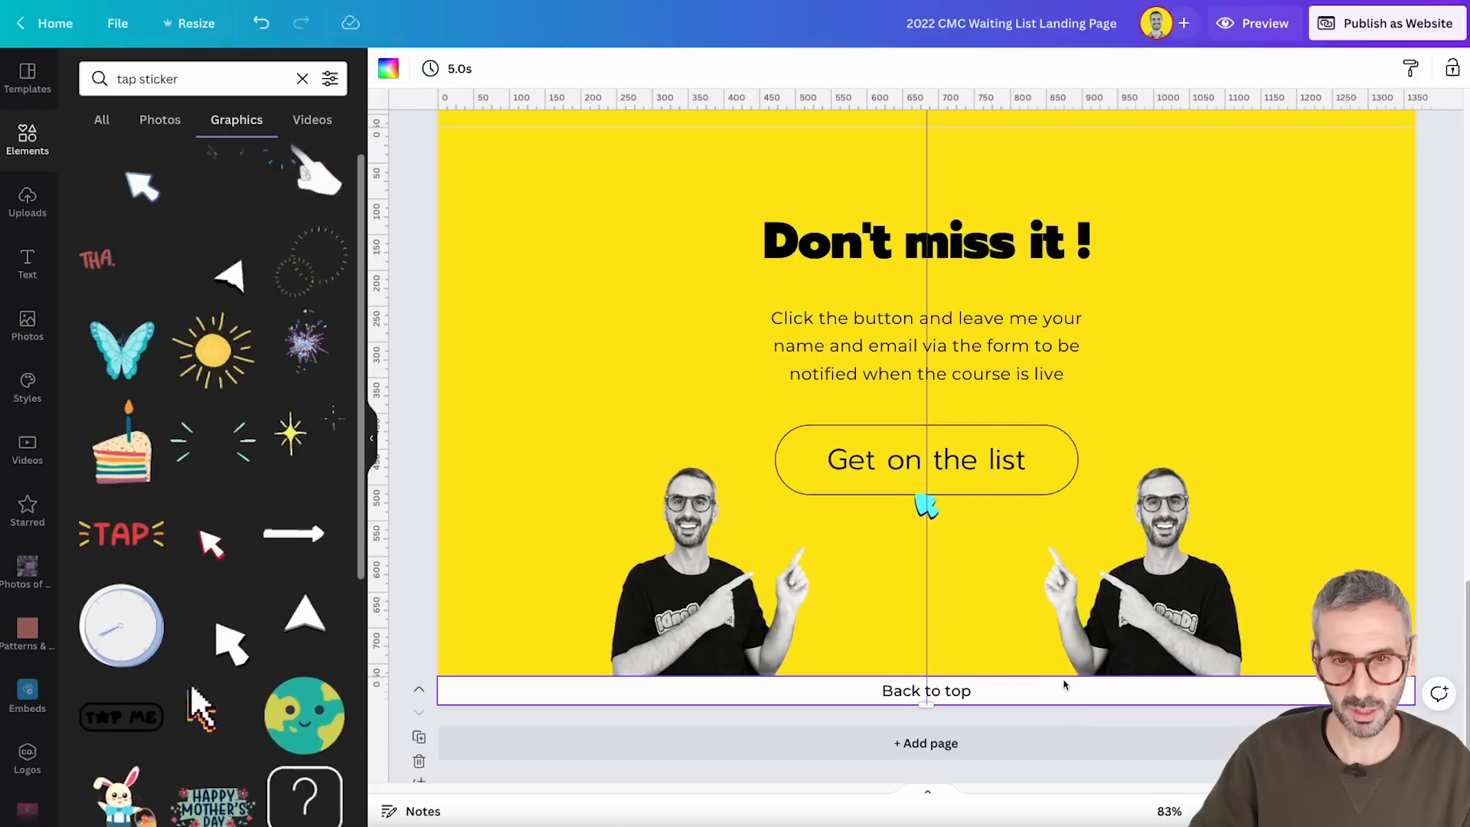
Stretch the "Back to top" page taller and shrink it back to a height of 40
left_click(1063, 689)
left_click(924, 704)
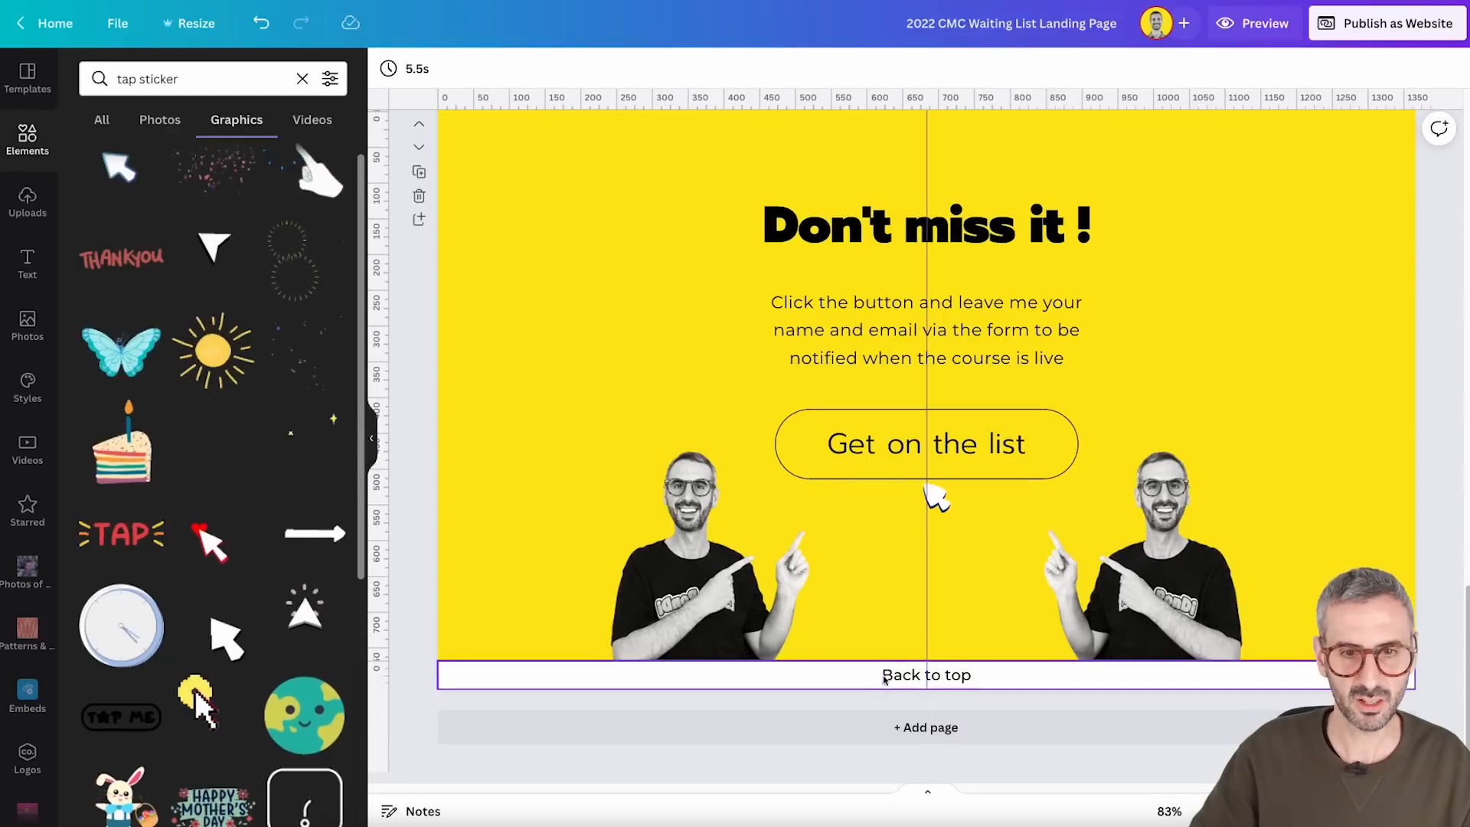
left_click(919, 685)
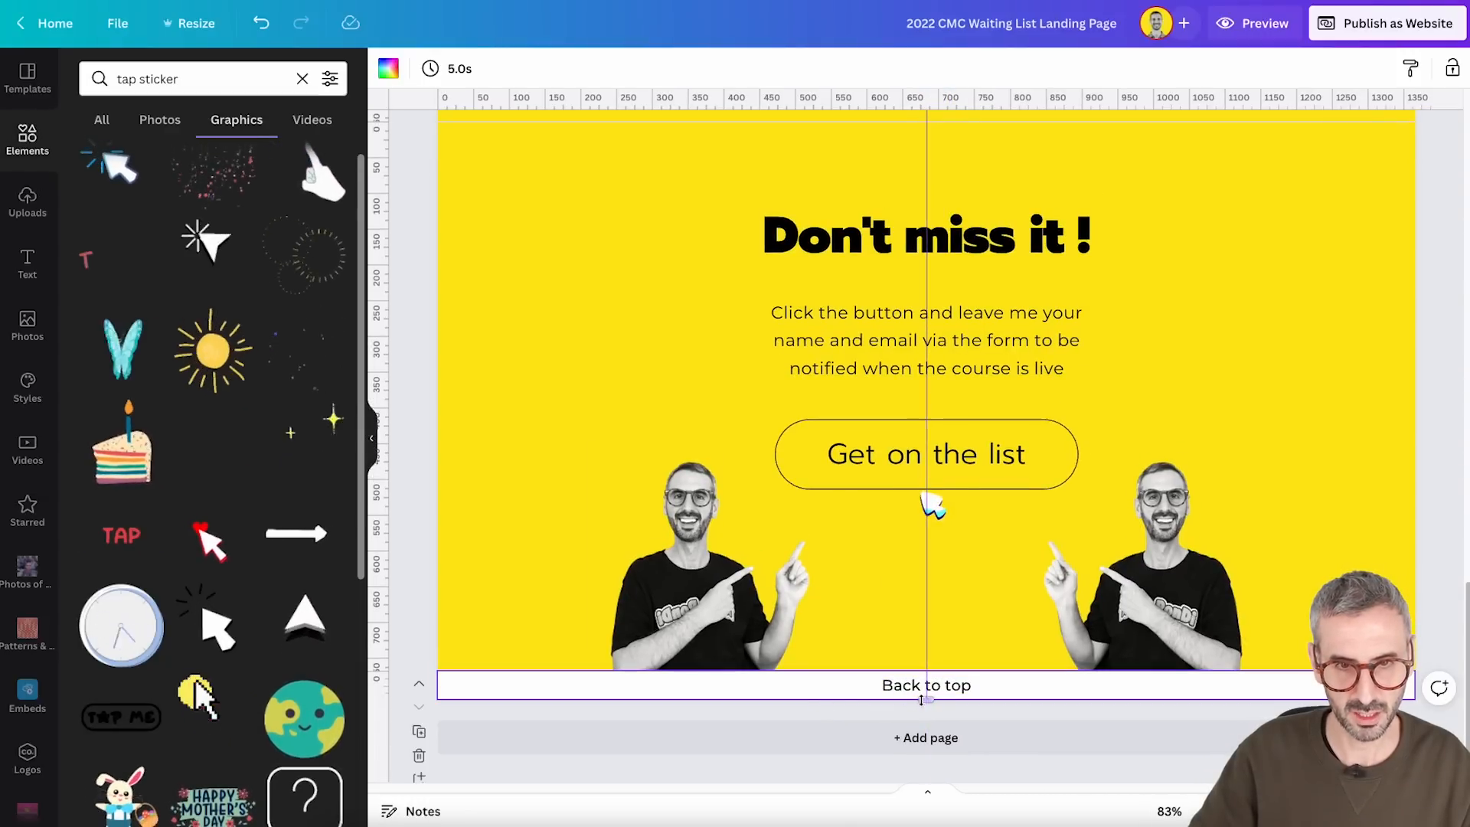
left_click_drag(927, 698, 927, 823)
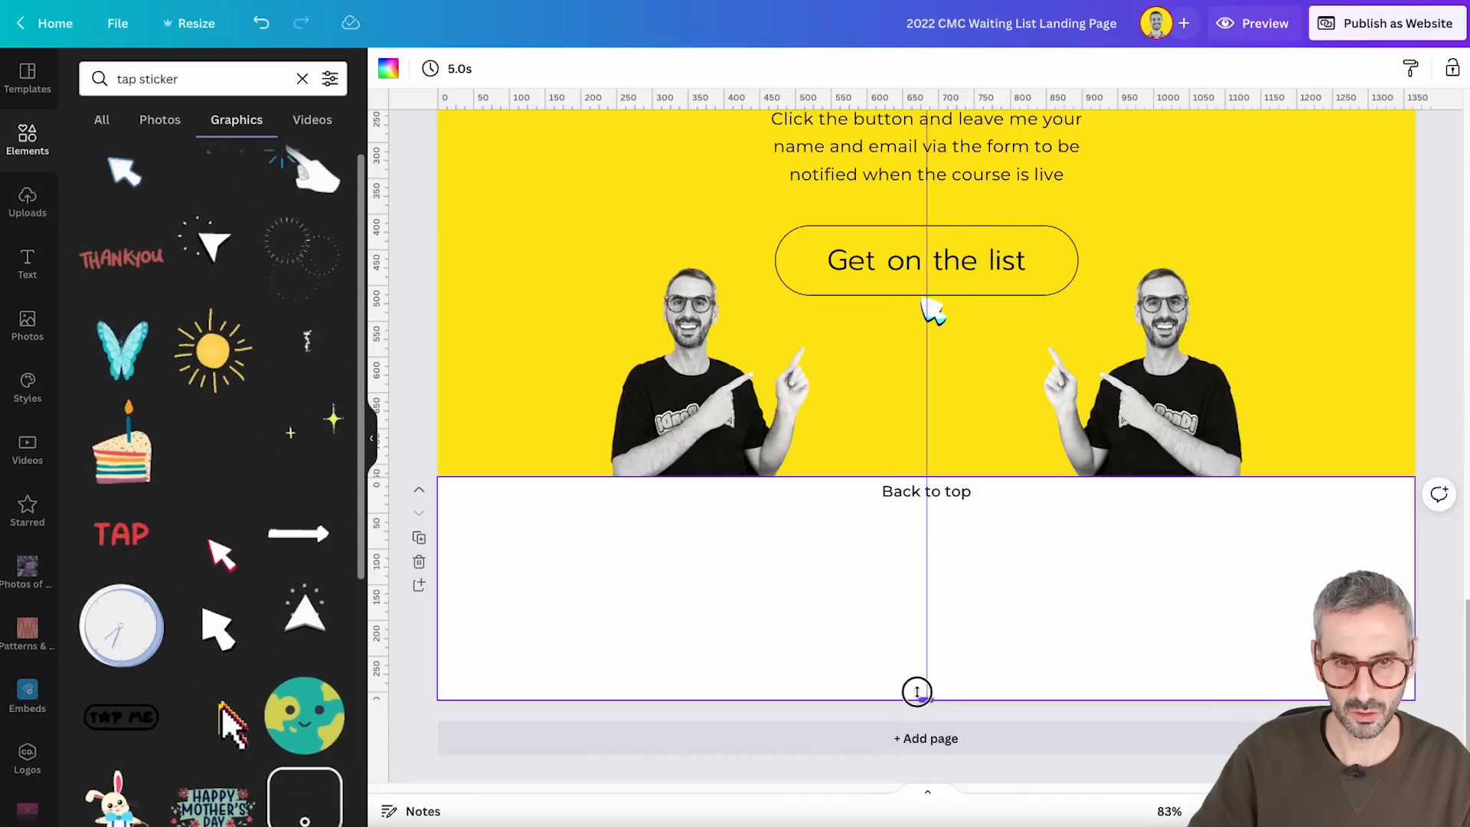
left_click_drag(917, 692, 926, 639)
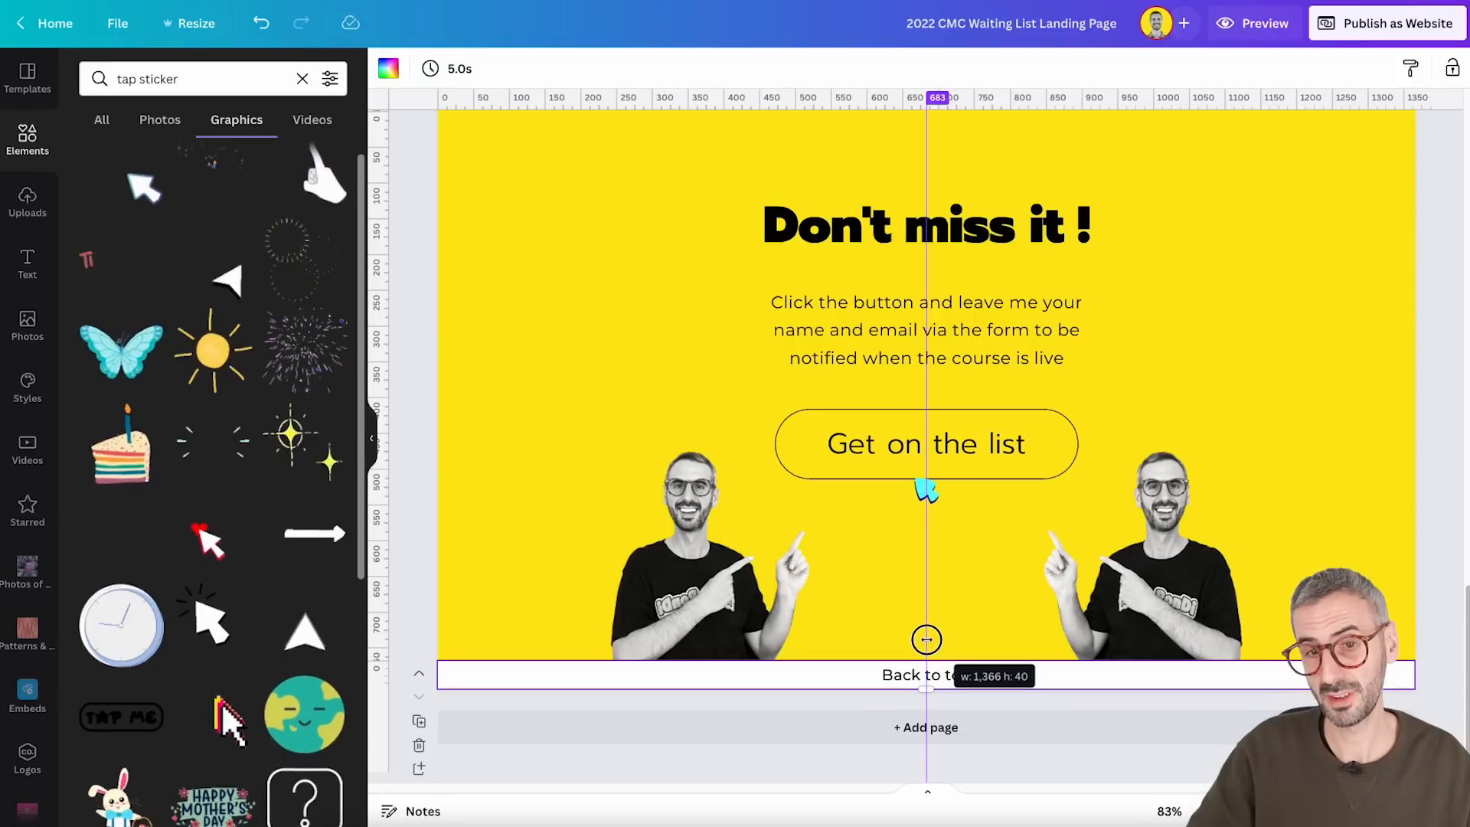
Inspect the "Back to top" text and the mirrored pair of pointing portraits above it
left_click(911, 678)
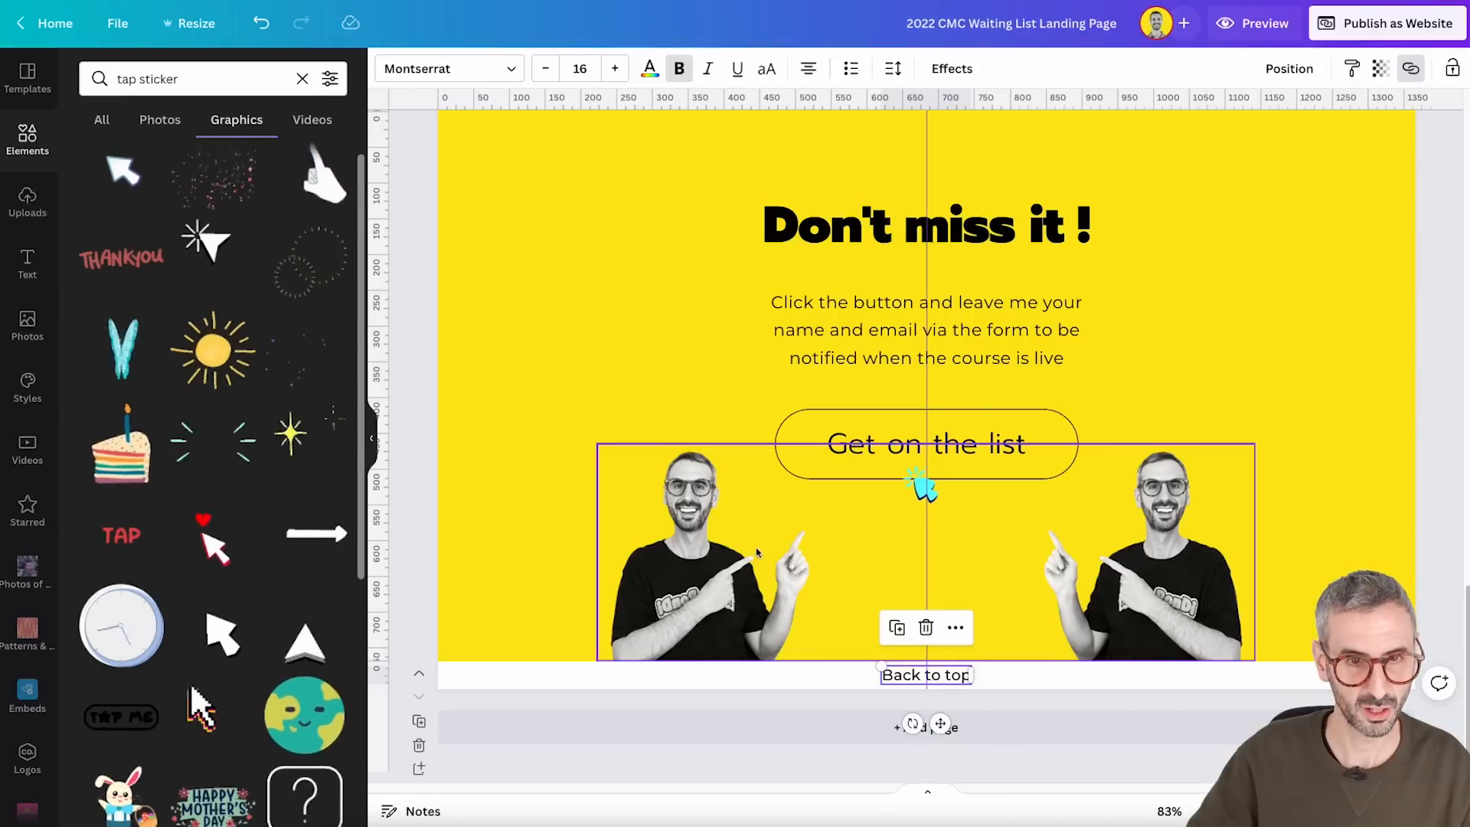
left_click(831, 578)
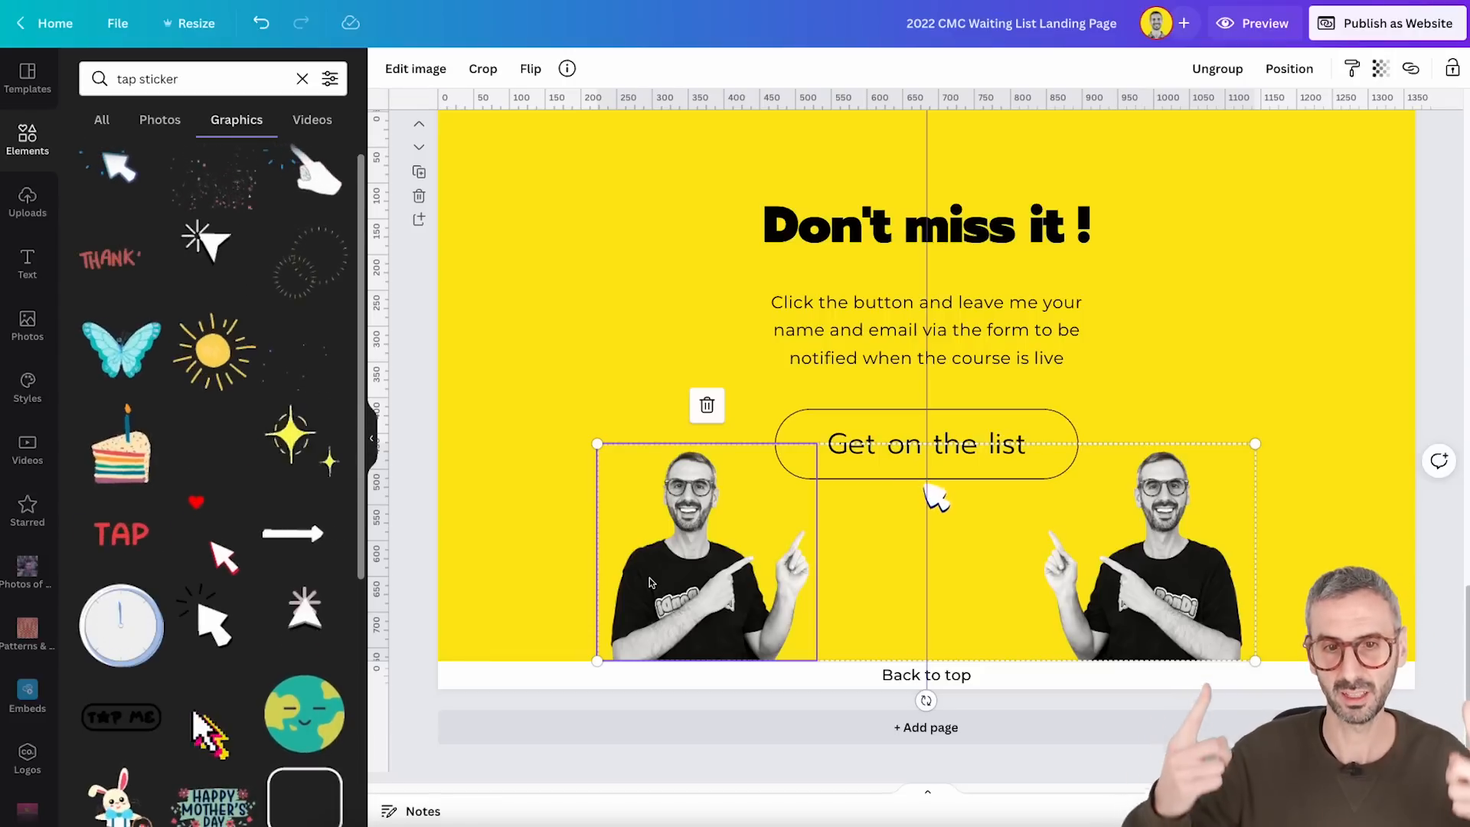
left_click(1269, 280)
Open the background color choices of the "It's coming soon" page and compare its background with the sections below
scroll(1286, 325, "up", 5)
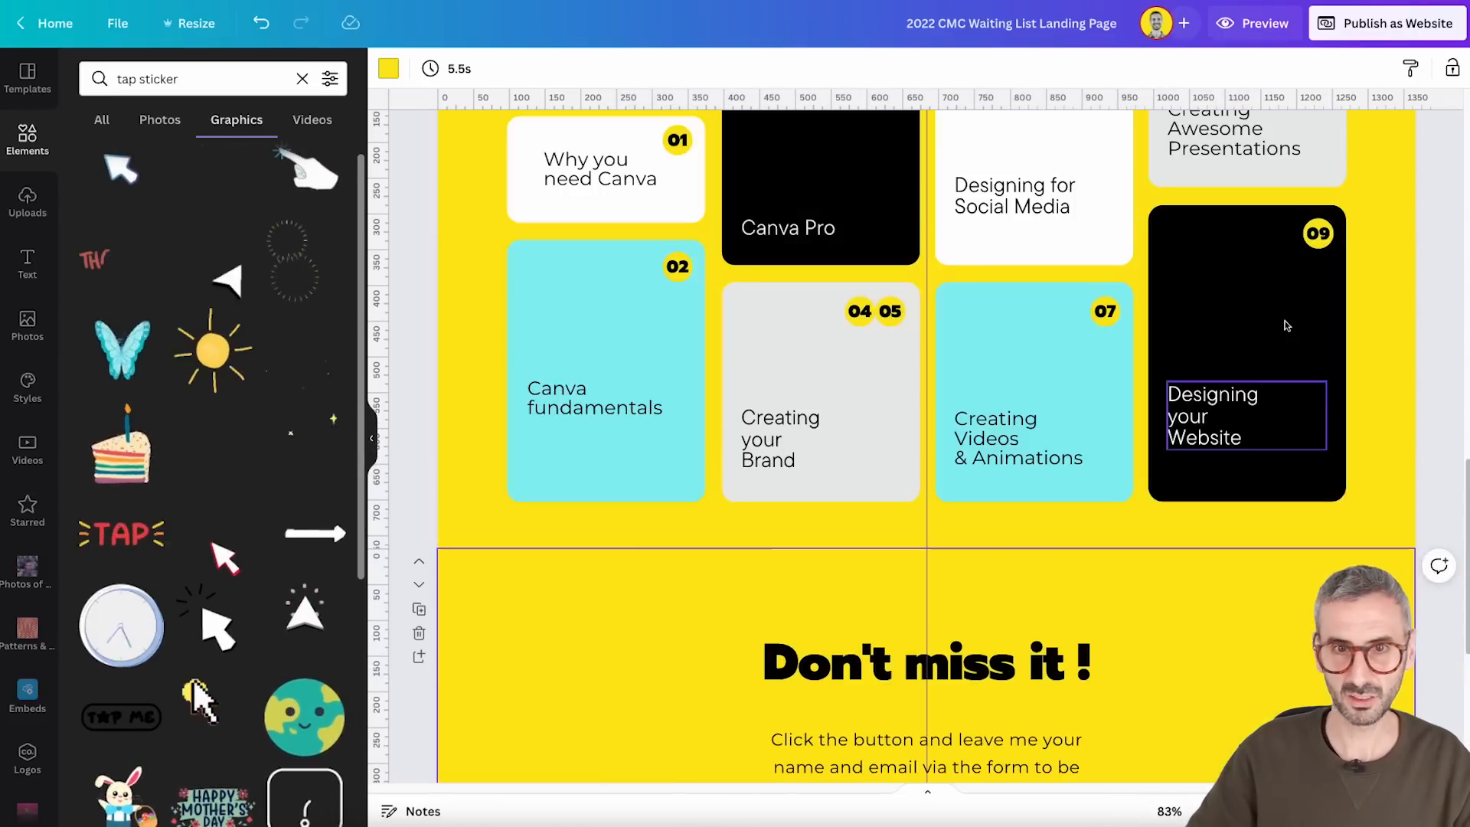
scroll(1286, 325, "up", 10)
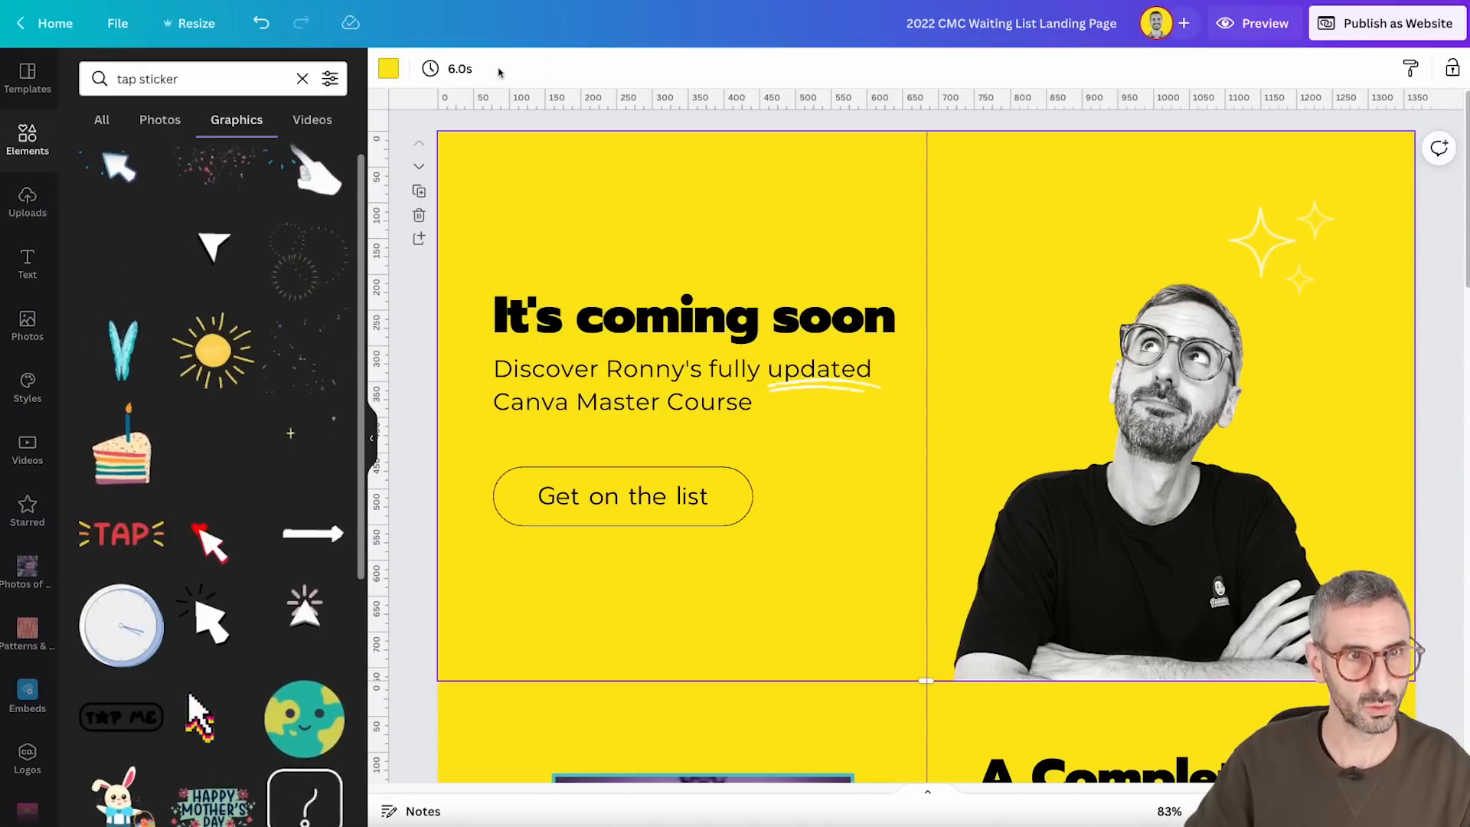
left_click(387, 70)
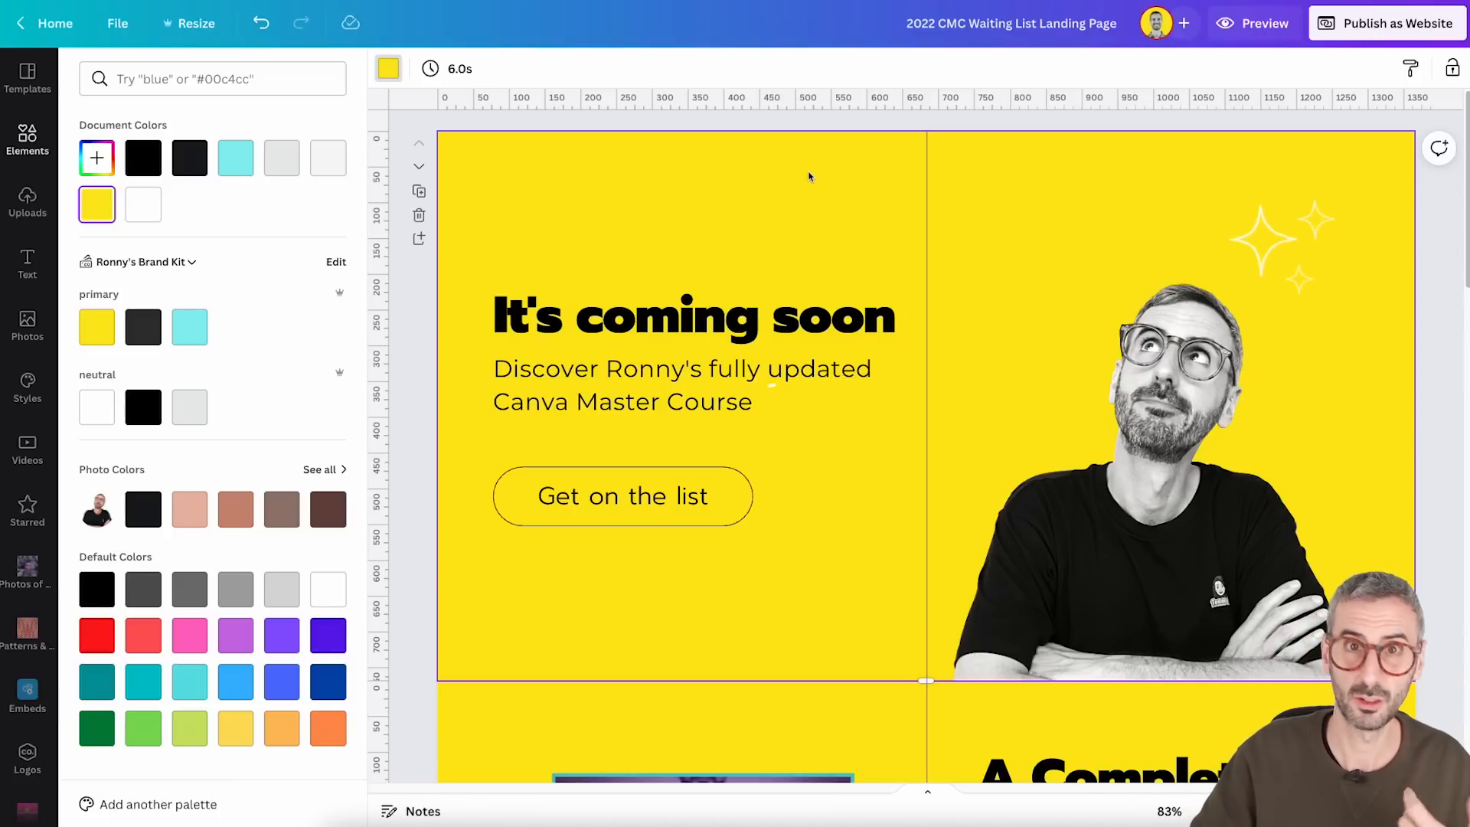
scroll(829, 227, "down", 1)
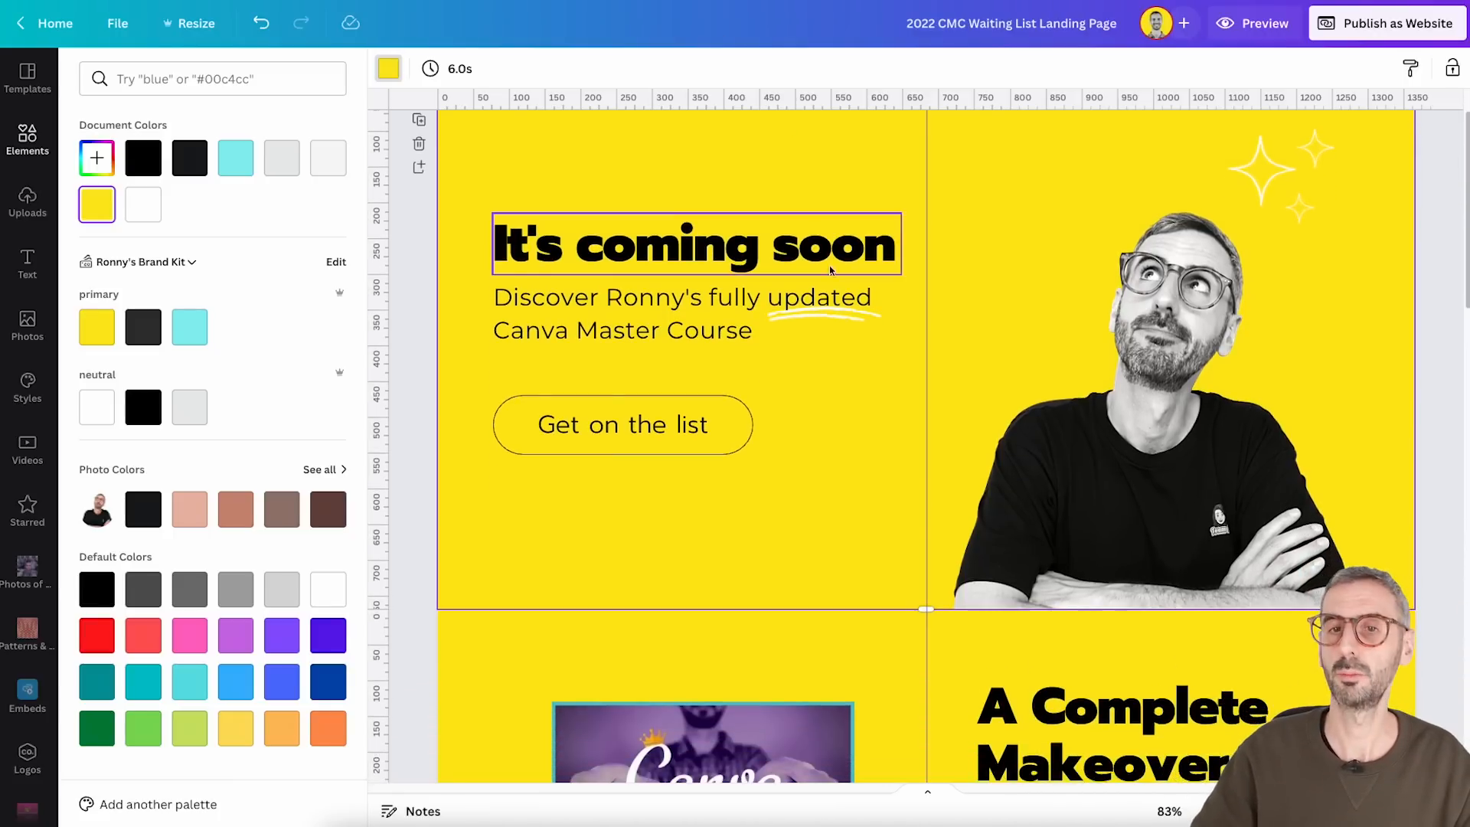
scroll(829, 271, "up", 1)
scroll(829, 271, "down", 7)
scroll(830, 283, "up", 5)
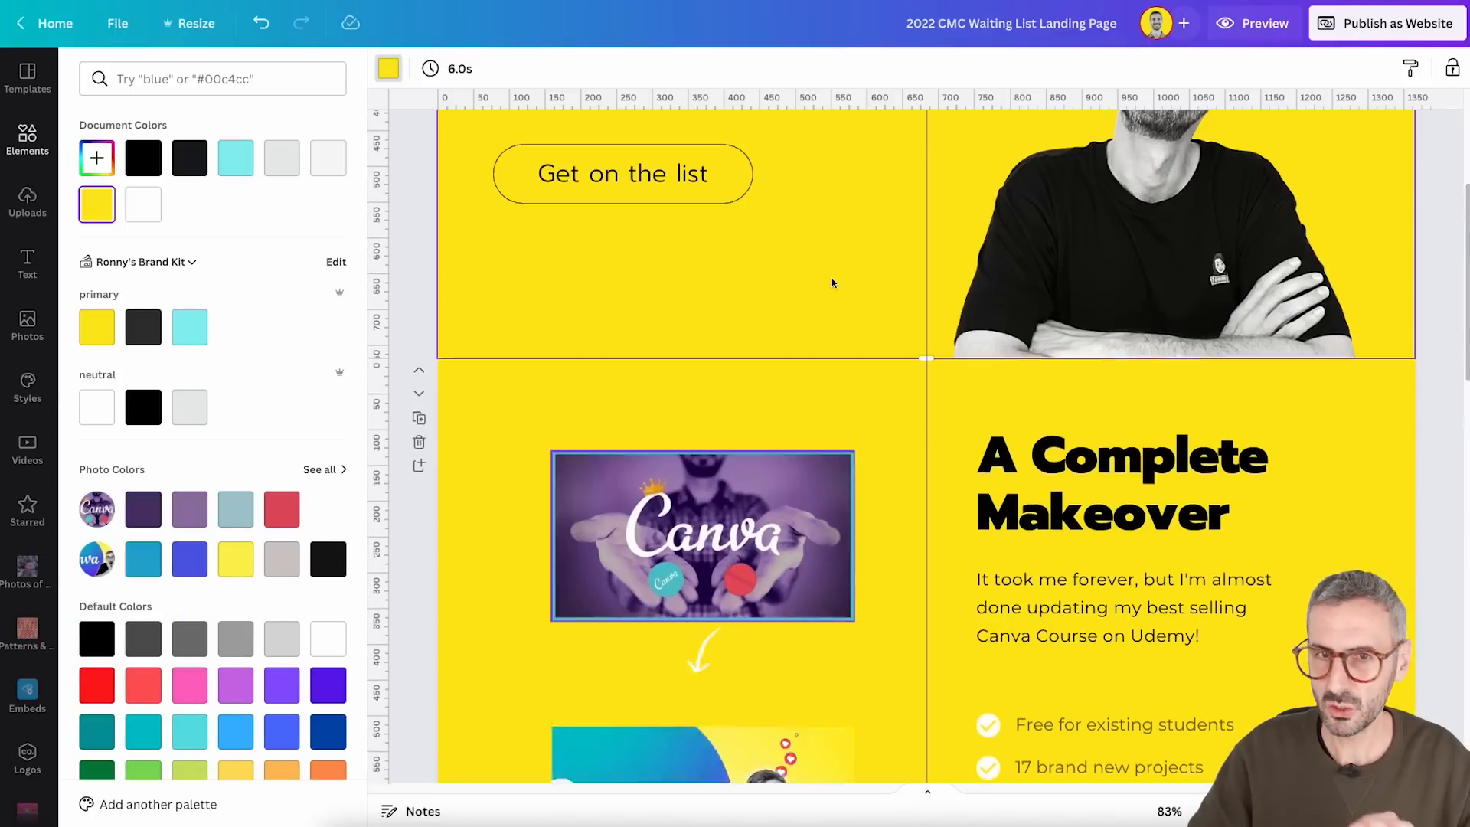
scroll(834, 326, "up", 2)
Check the font and size settings of the "It's coming soon", "A Complete Makeover" and "Content" headings
left_click(1312, 463)
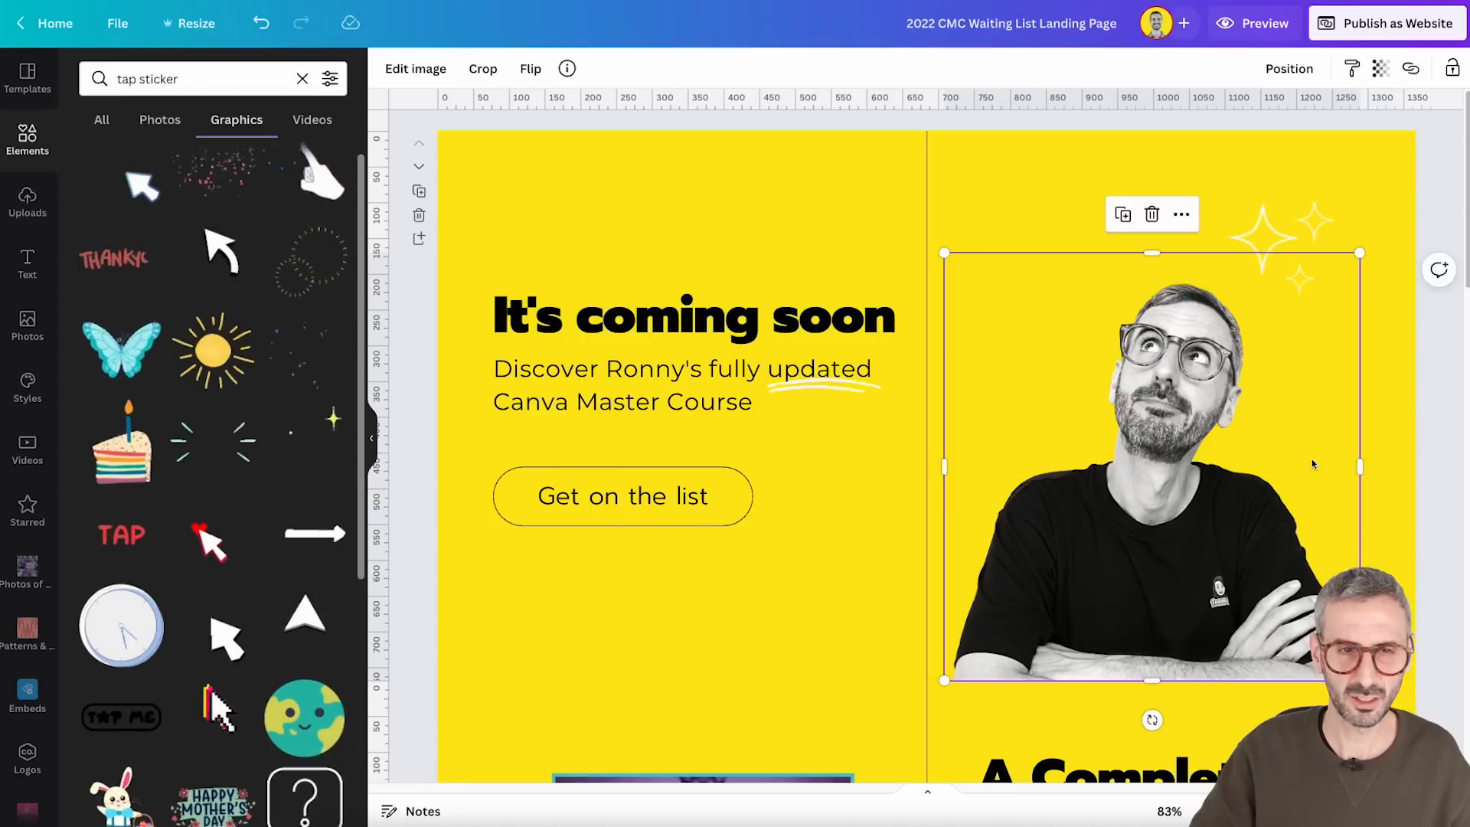
left_click(748, 322)
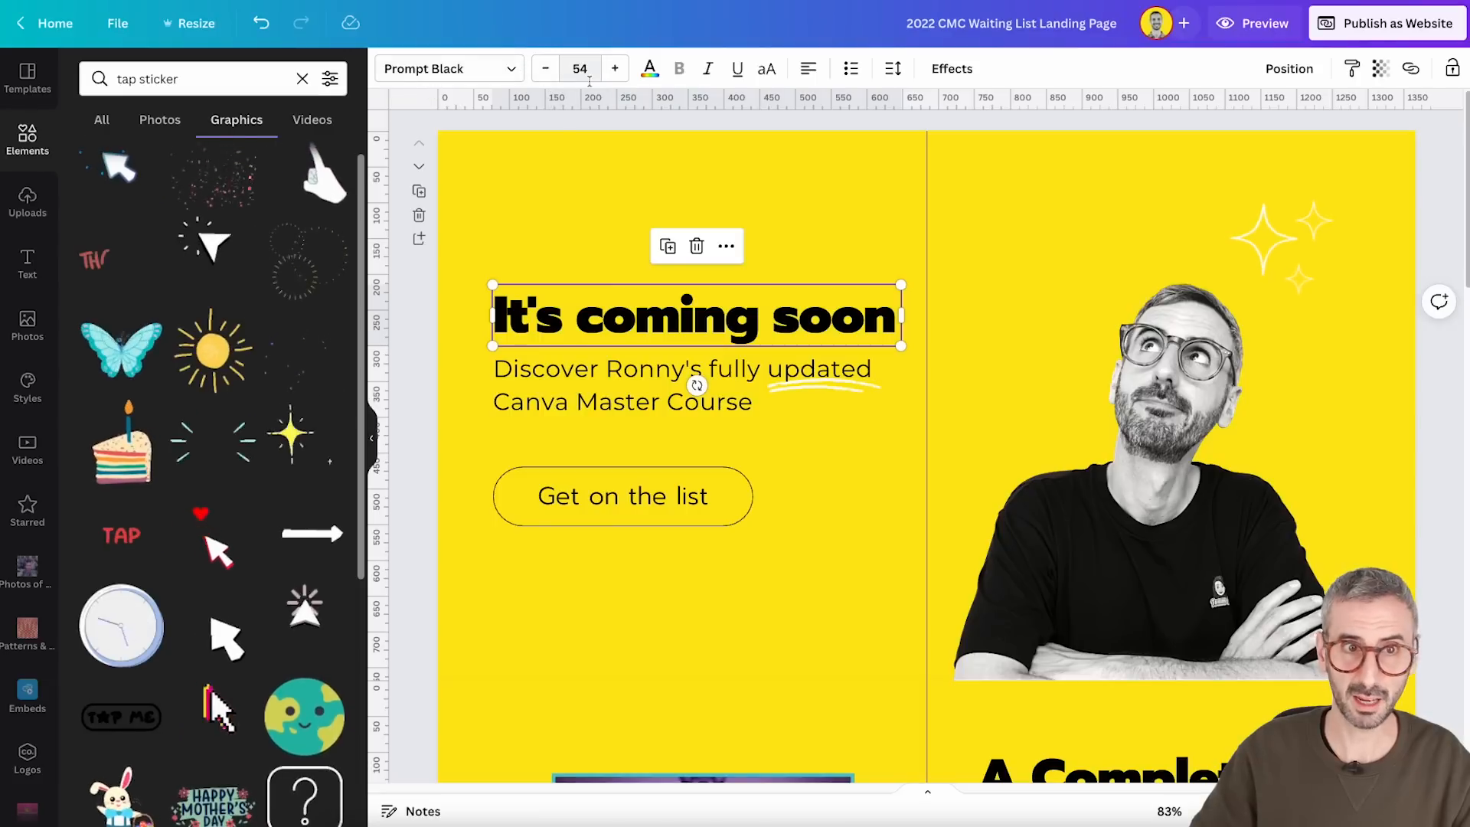
scroll(1006, 446, "down", 4)
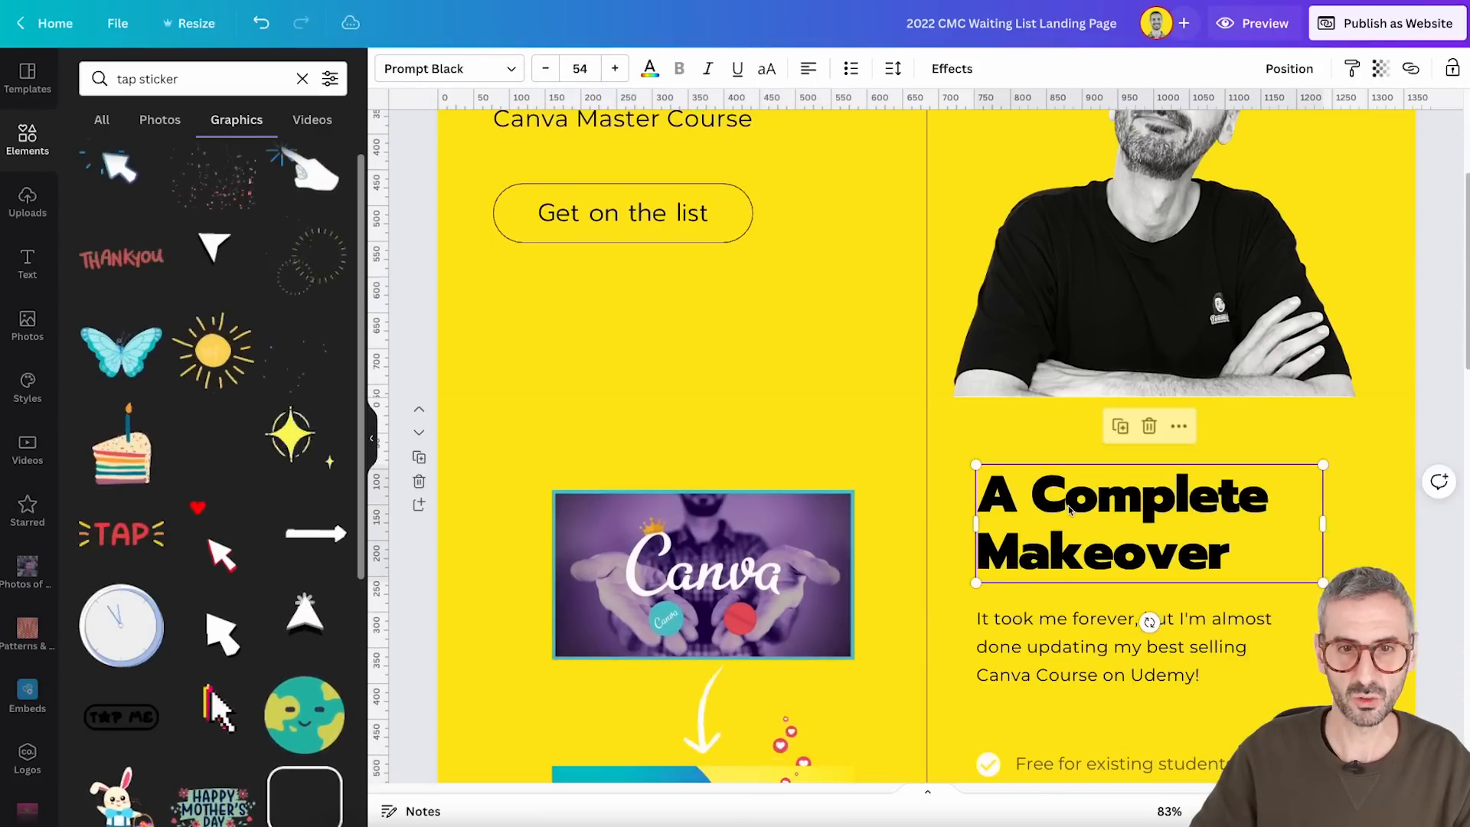
scroll(1070, 510, "down", 1)
scroll(1068, 507, "down", 8)
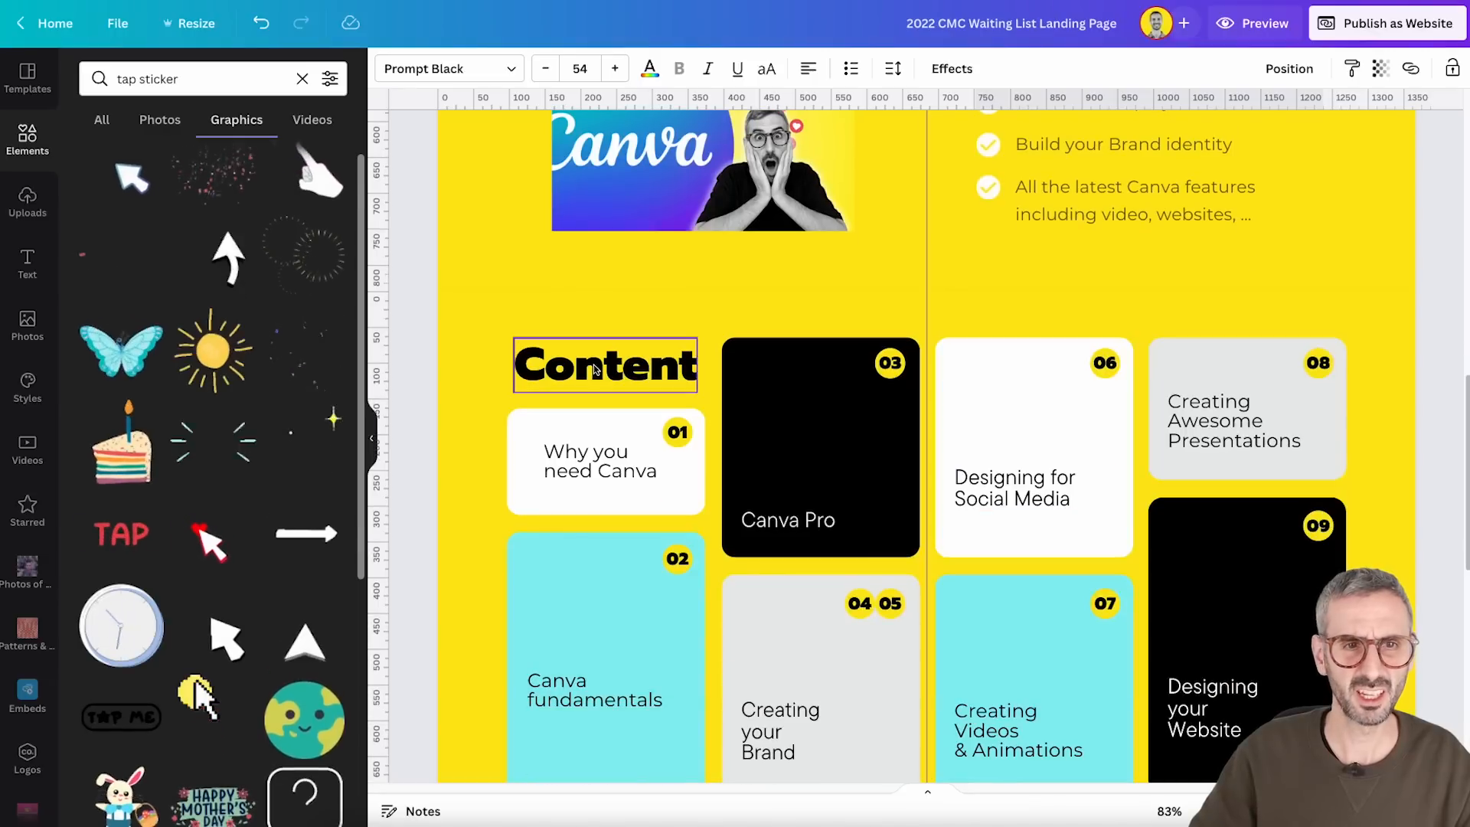
left_click(596, 370)
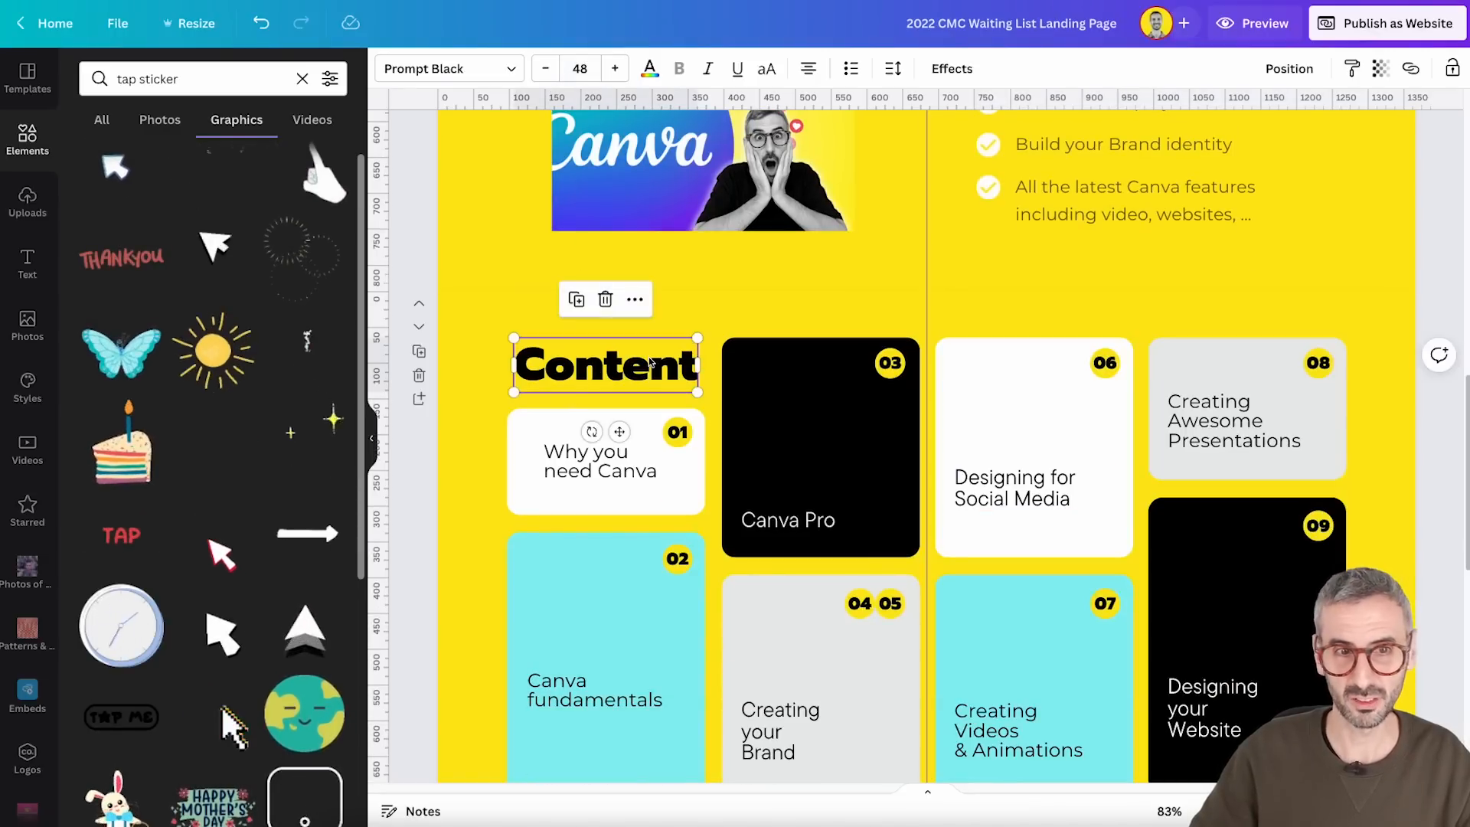
scroll(651, 387, "down", 1)
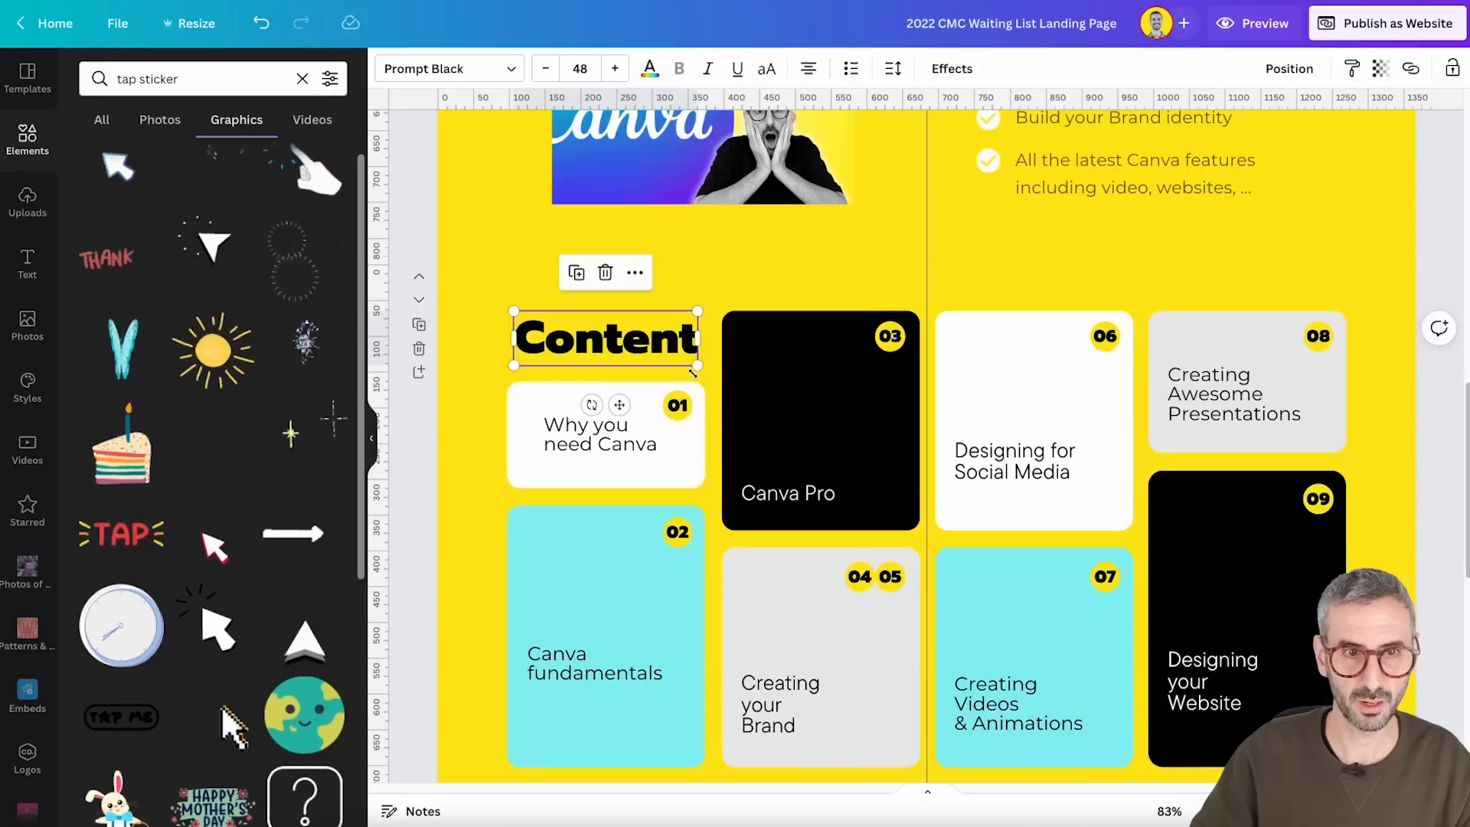
scroll(619, 344, "up", 1)
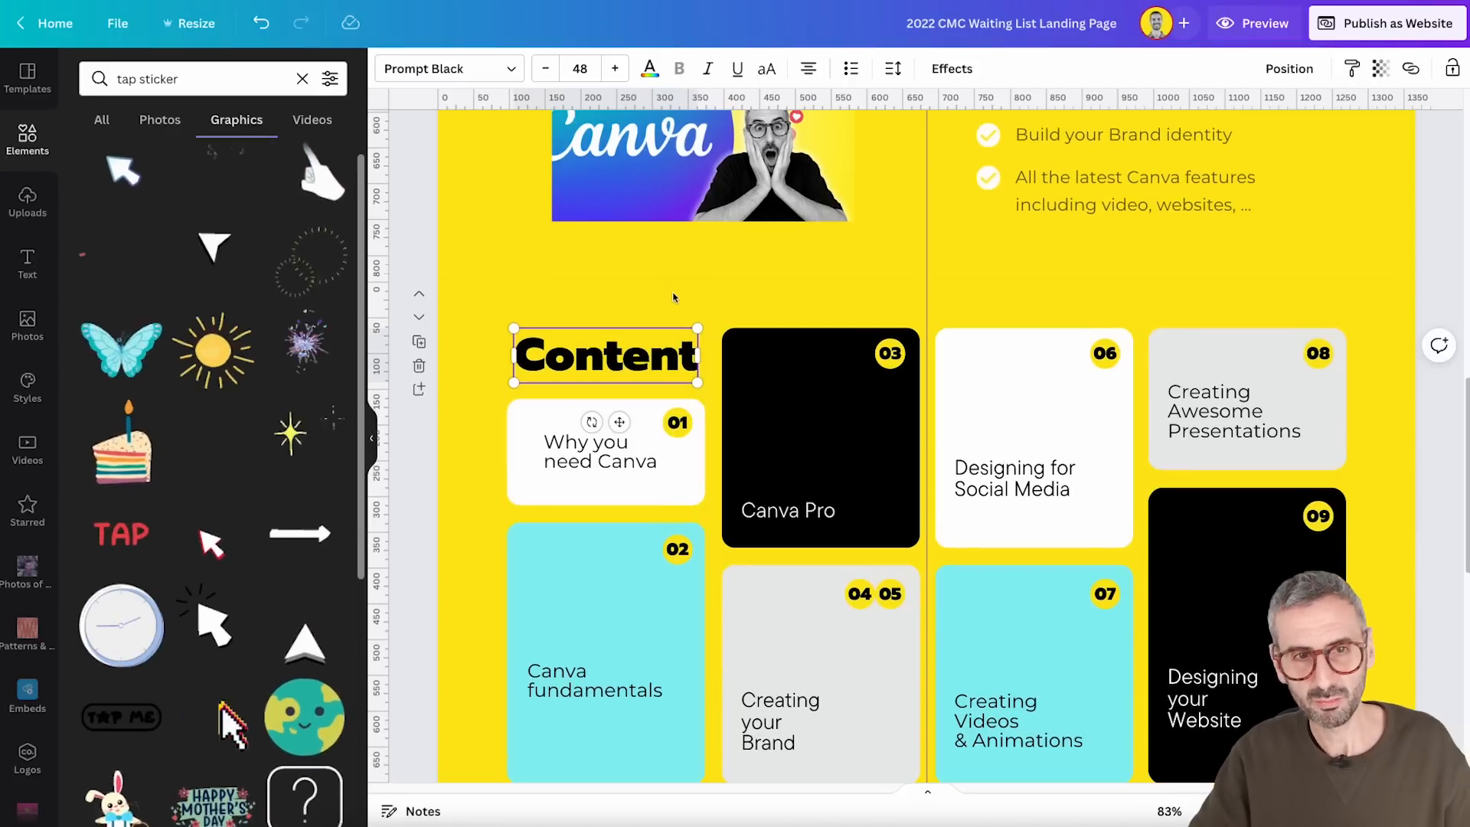
Review the whole landing page from the closing section up to the opening one, and select the large portrait there
left_click(716, 291)
scroll(719, 314, "up", 6)
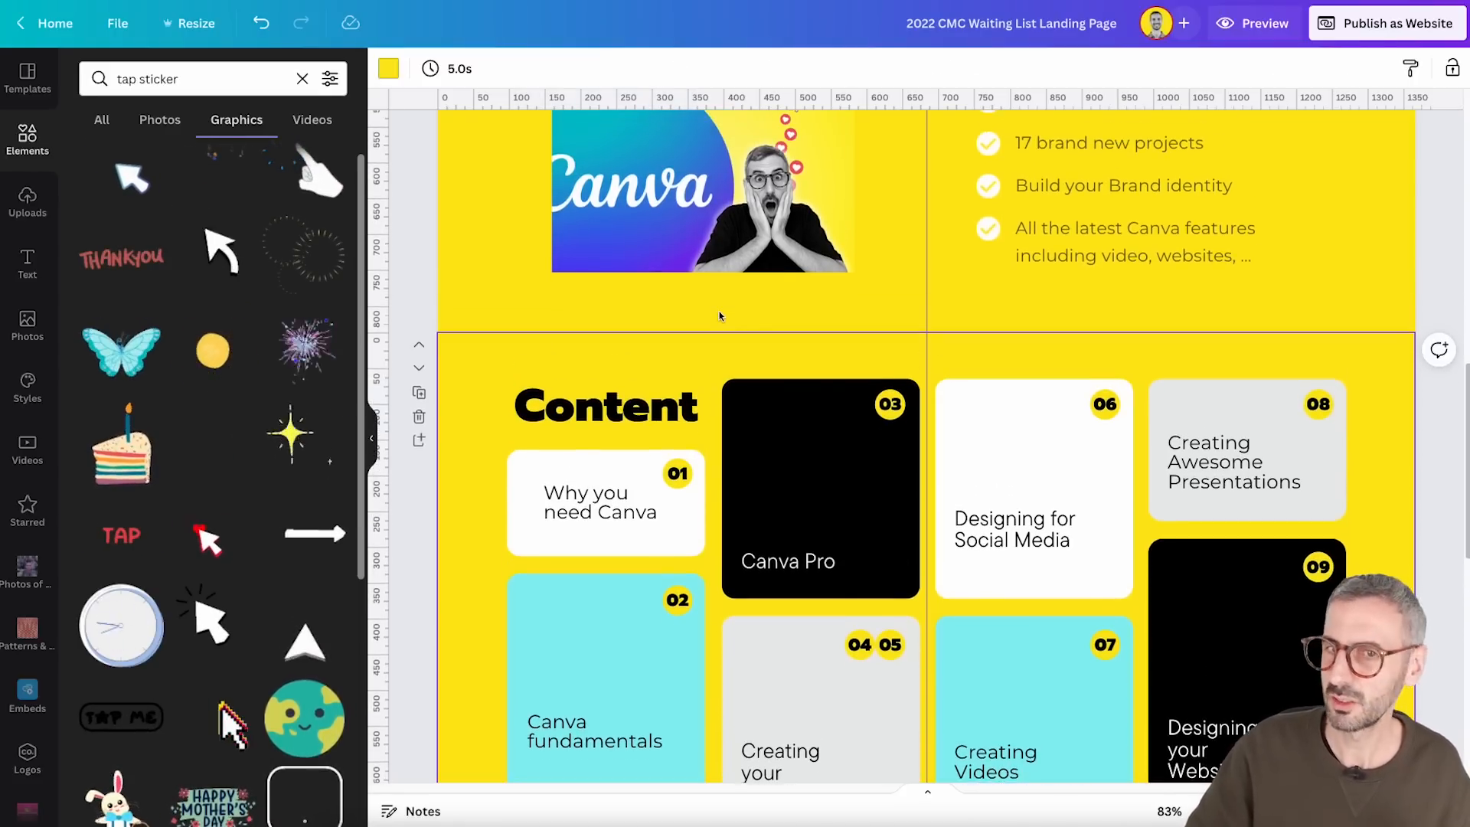
scroll(717, 323, "down", 15)
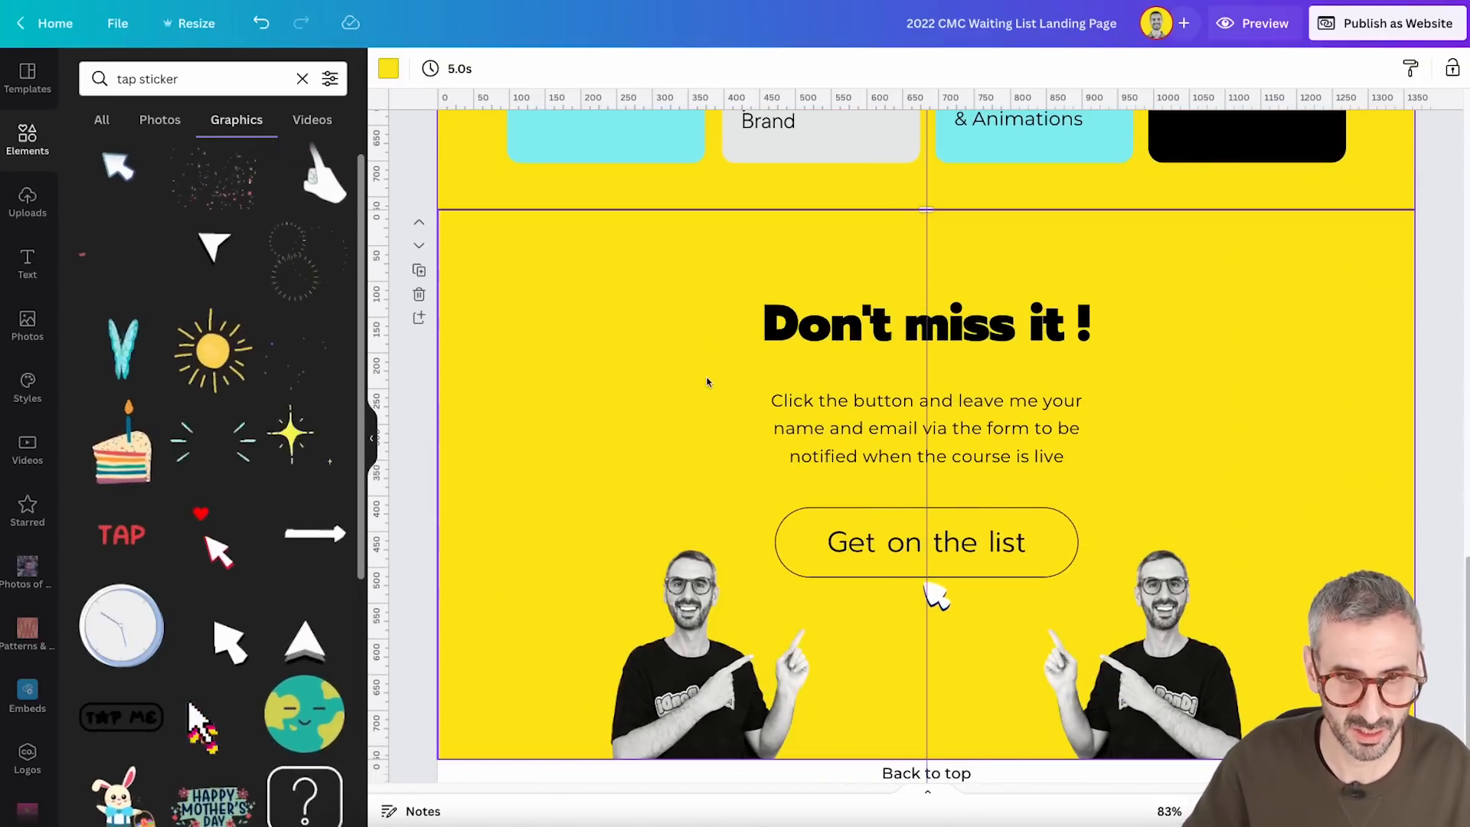
scroll(706, 393, "up", 20)
scroll(817, 438, "down", 2)
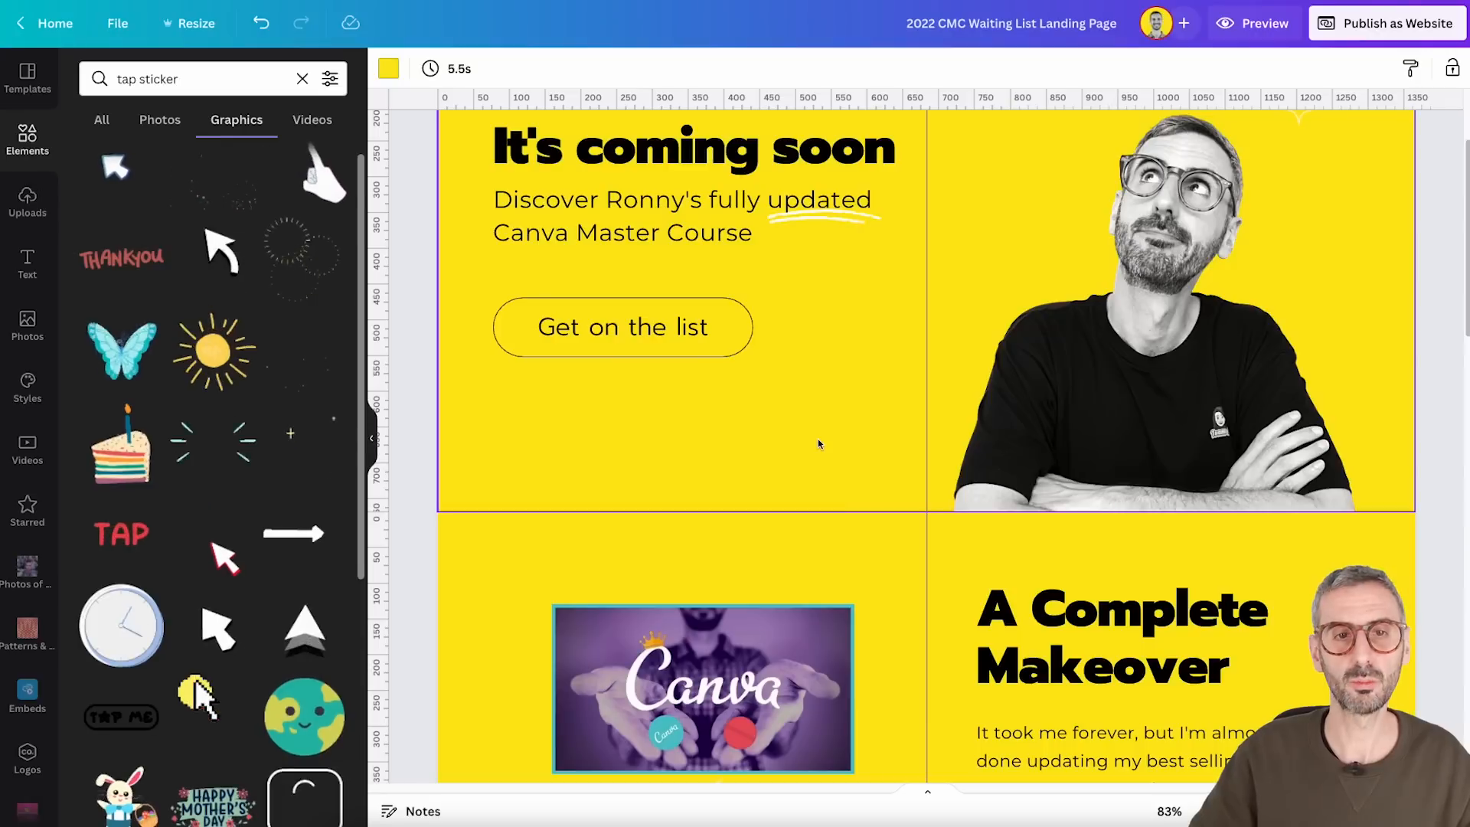
scroll(817, 426, "up", 2)
left_click(1238, 375)
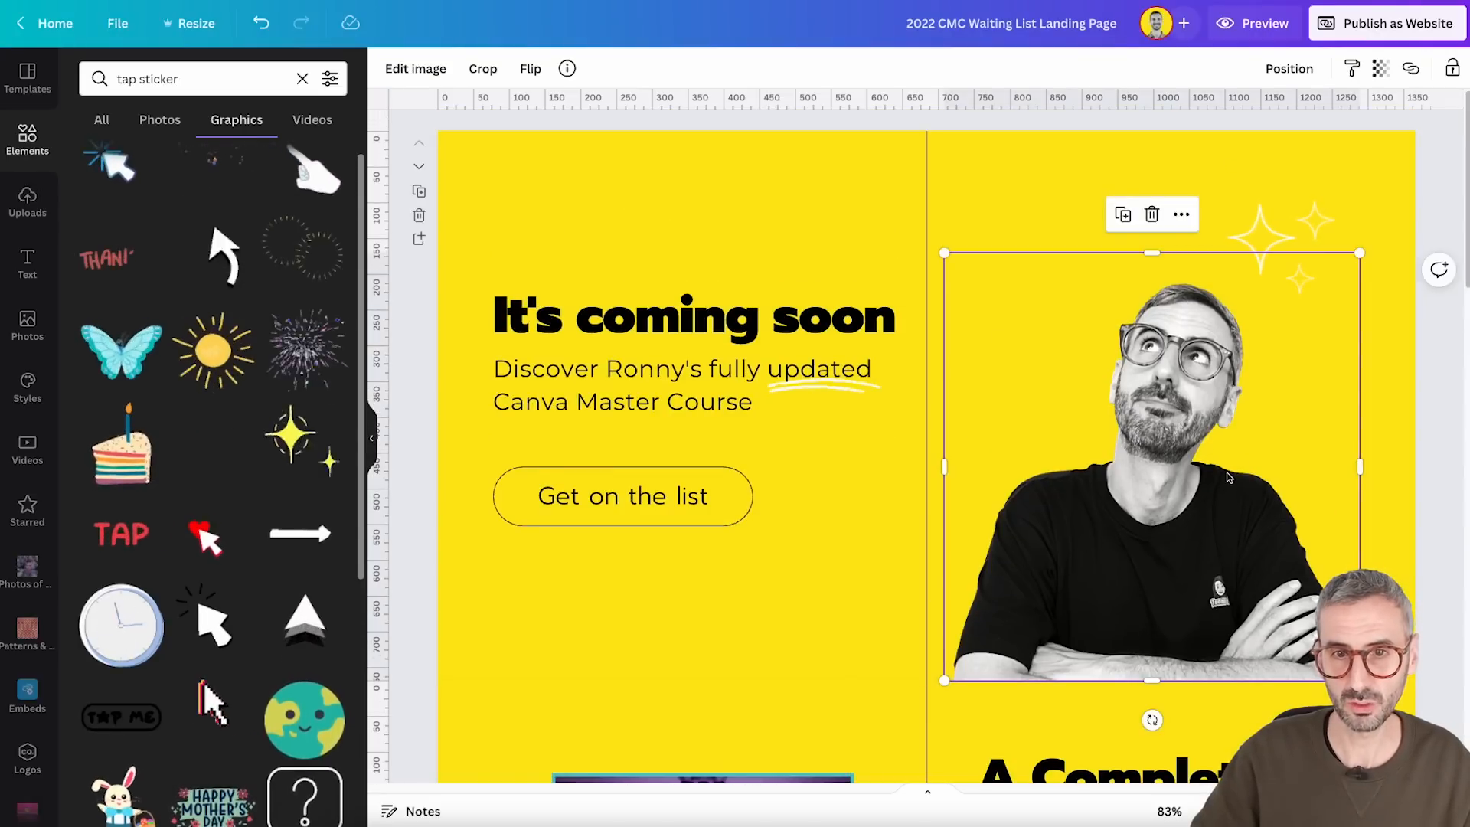
scroll(1227, 476, "down", 1)
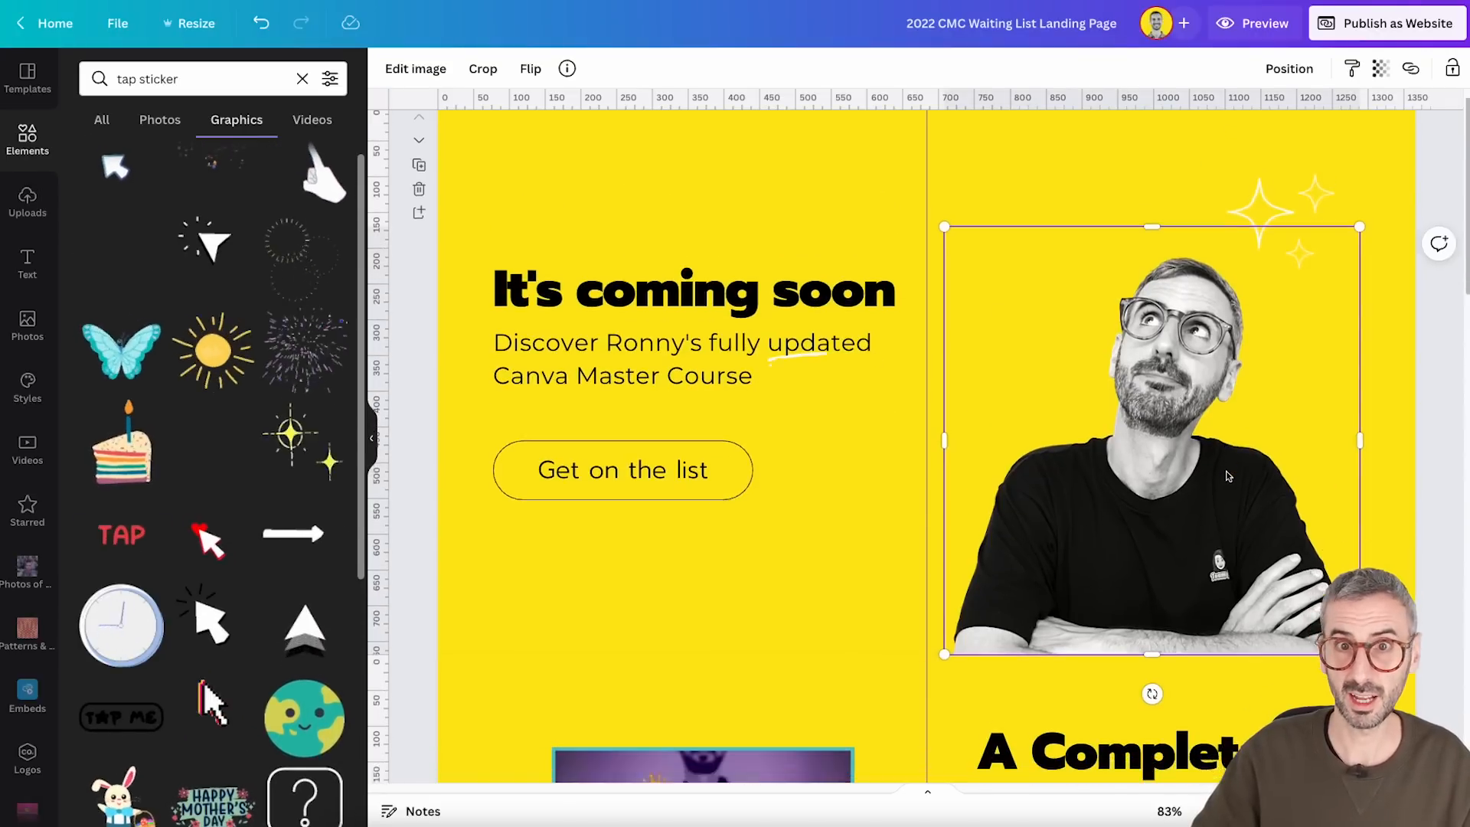
Review the waiting-list landing page once more from the opening section down to the "Don't miss it !" section and back up
scroll(1226, 477, "down", 5)
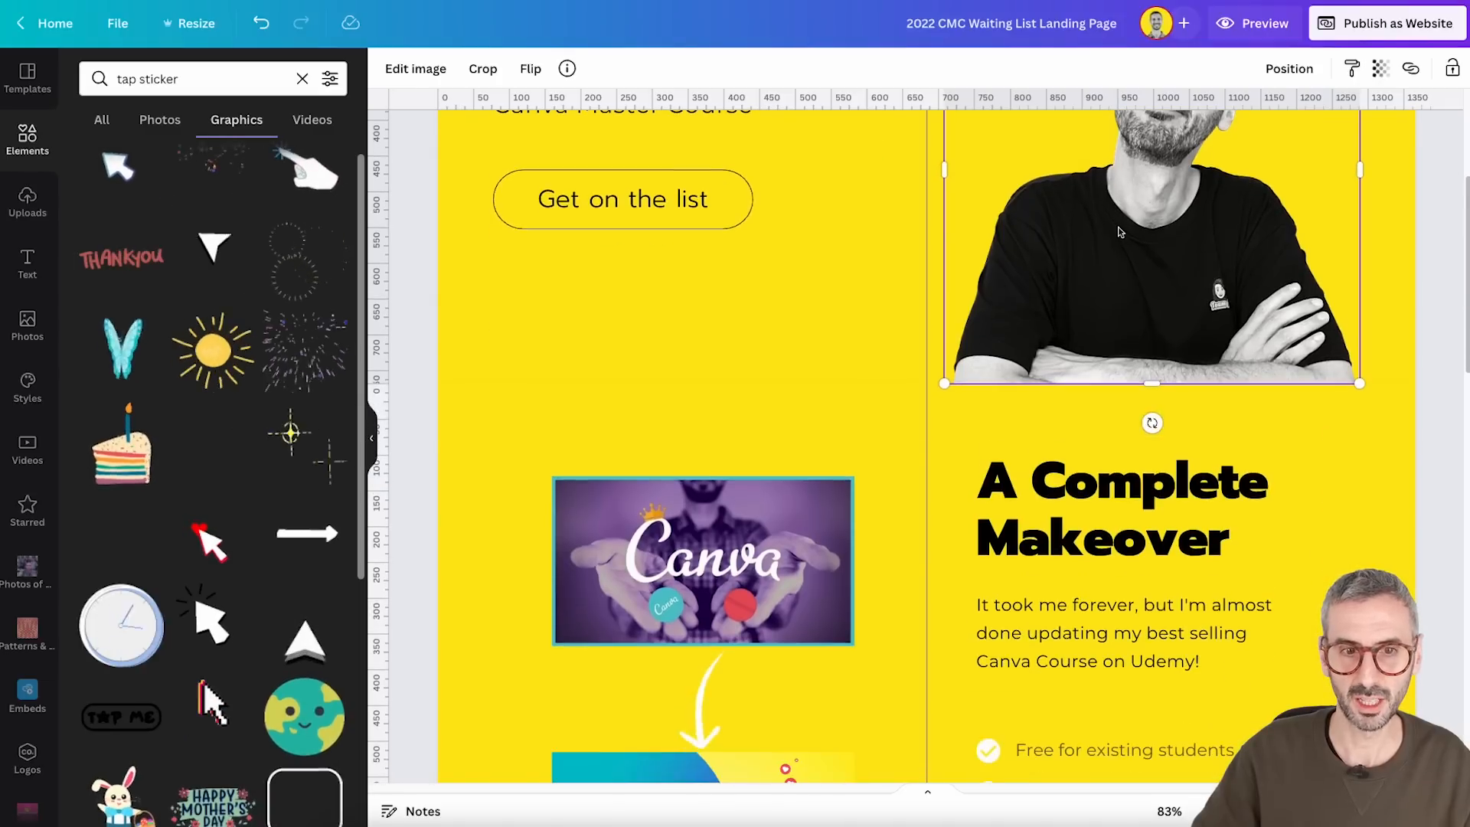
scroll(1117, 230, "down", 5)
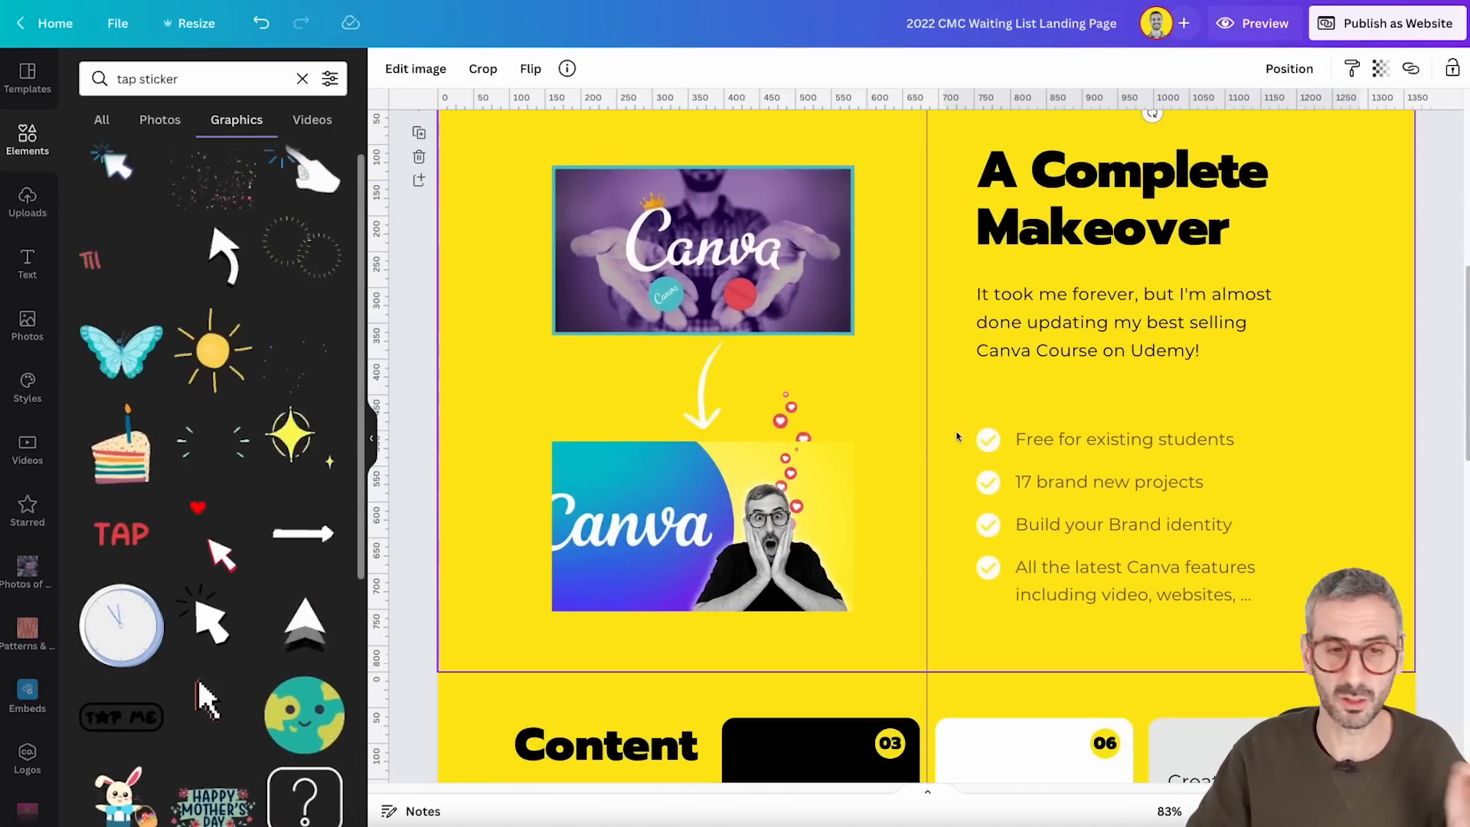
scroll(904, 453, "down", 1)
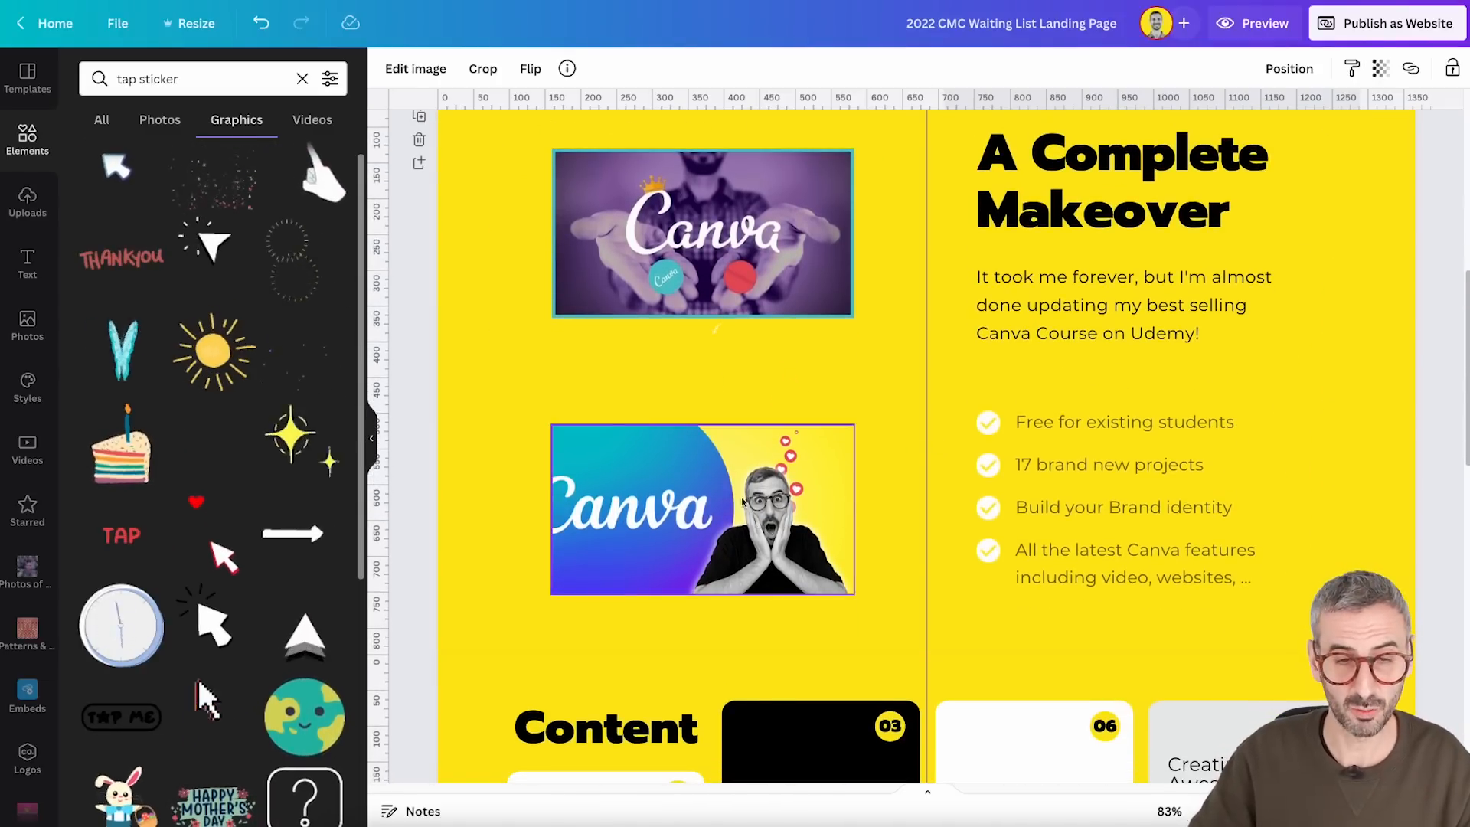
scroll(905, 479, "up", 3)
scroll(905, 478, "up", 8)
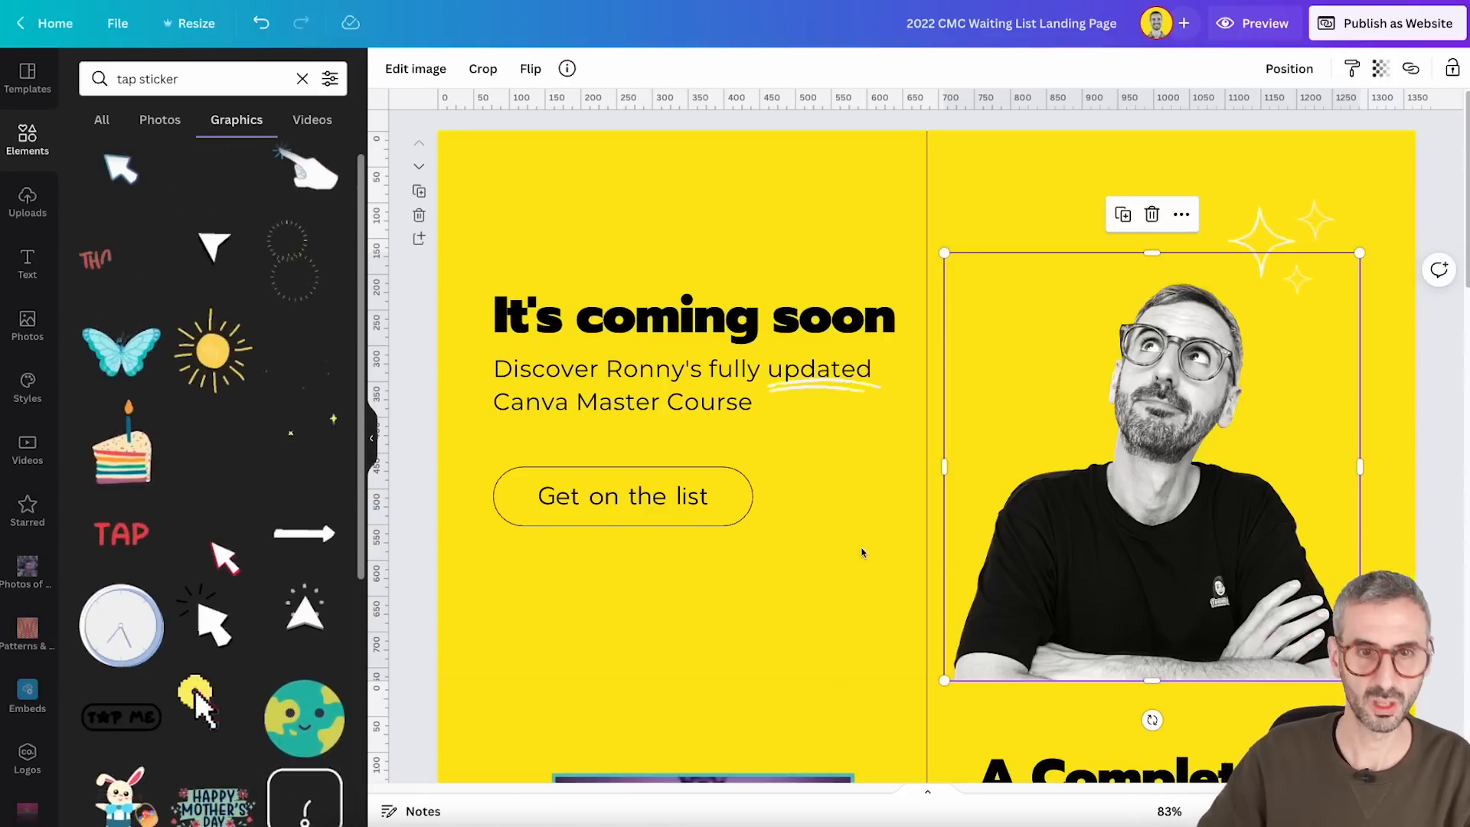
scroll(1100, 526, "down", 5)
scroll(1148, 497, "down", 7)
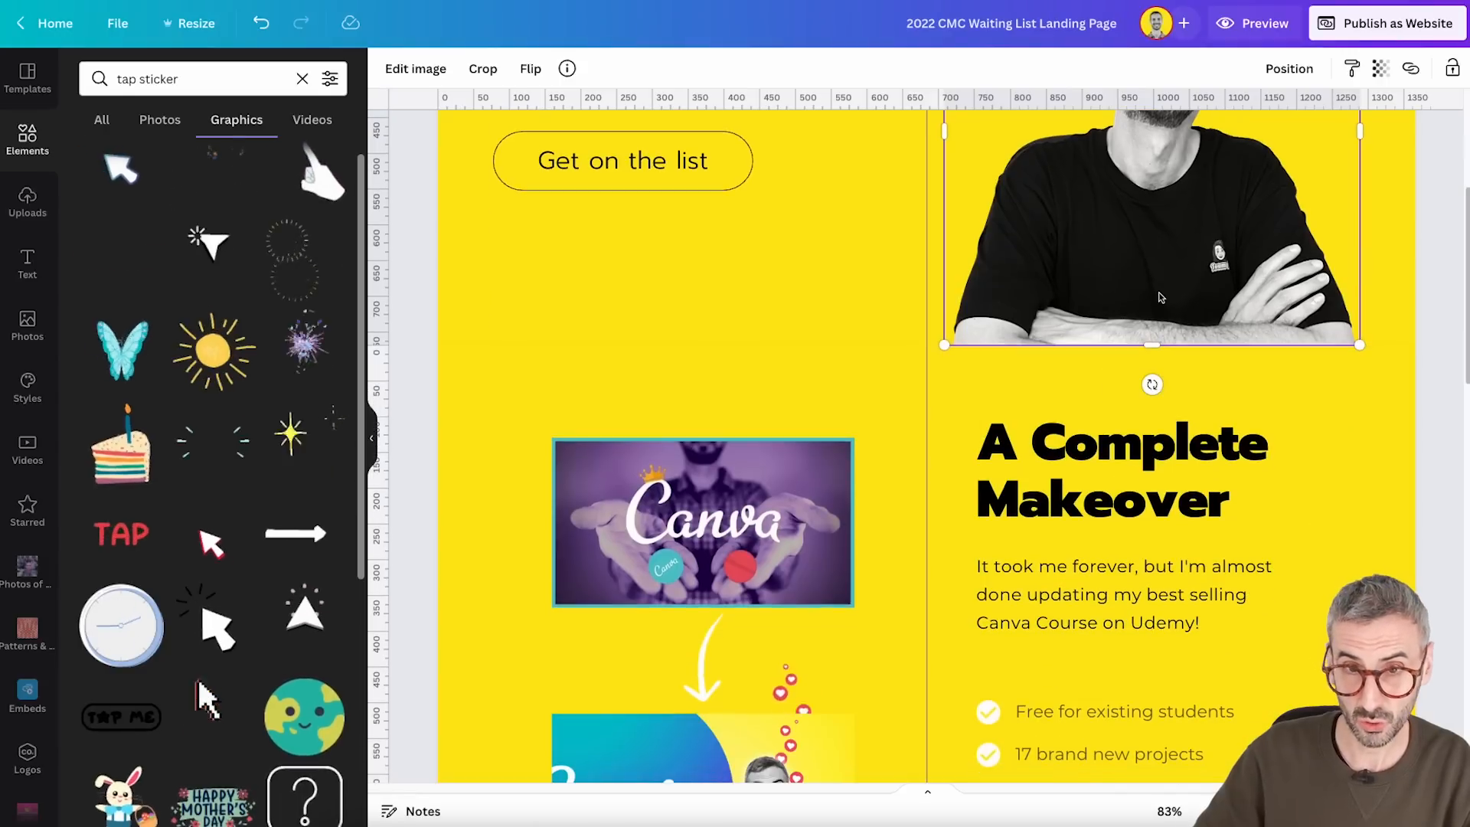
scroll(1178, 509, "down", 15)
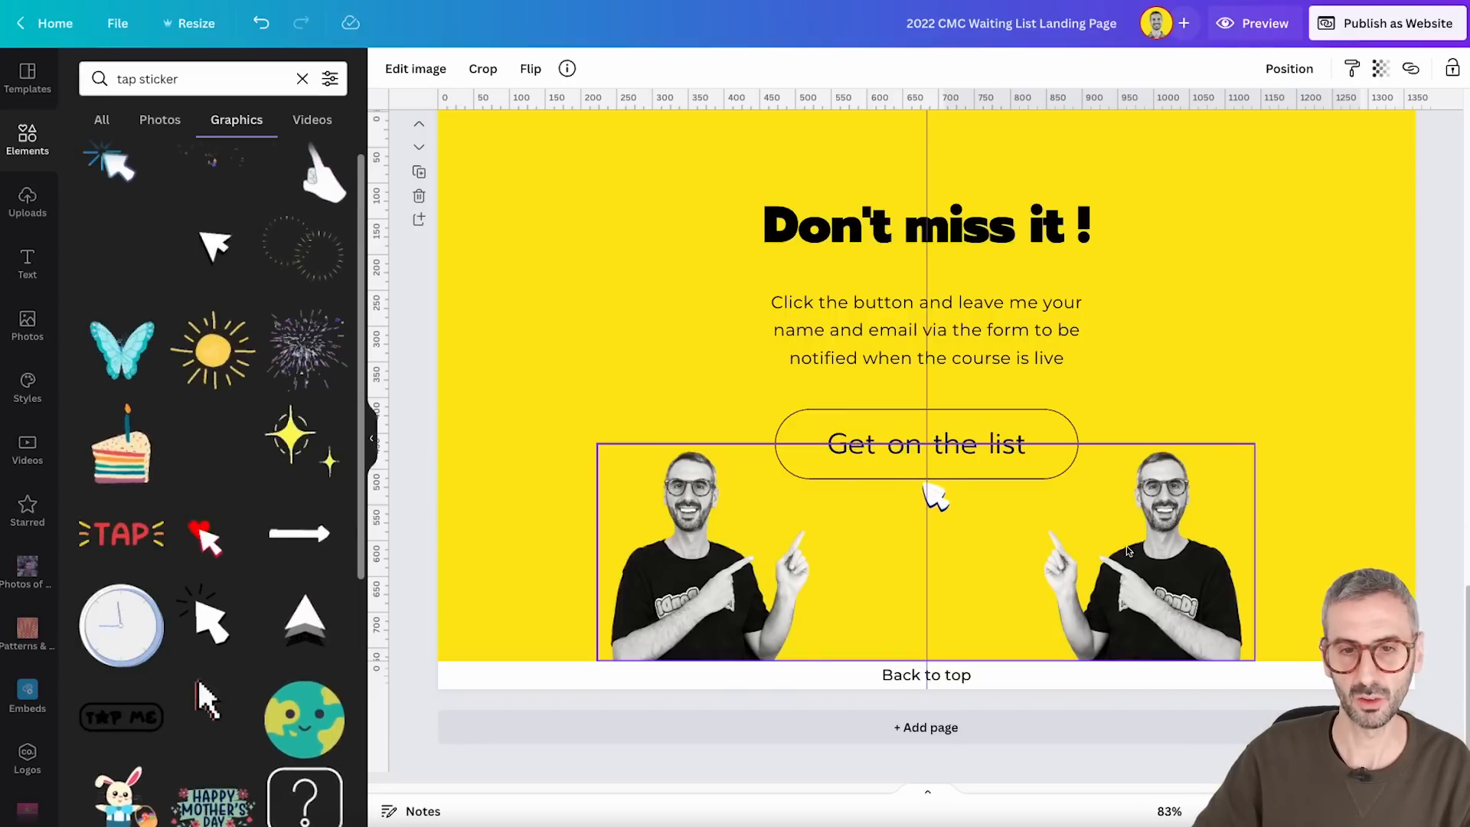
scroll(1129, 592, "up", 15)
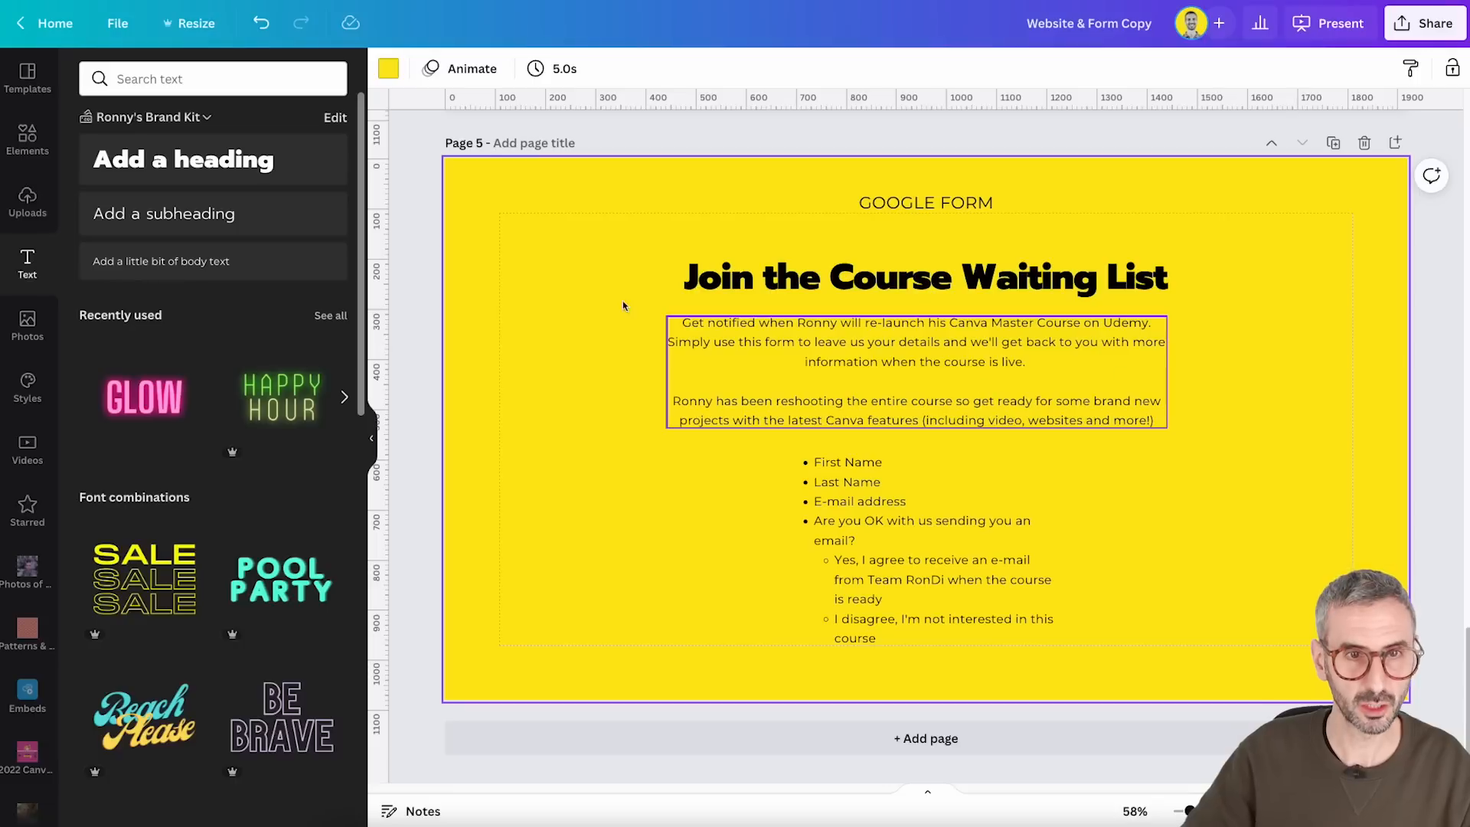
Inspect the form text on the "GOOGLE FORM" page of the copy document, and create a blank Google Form in Google Drive
left_click_drag(609, 269, 1214, 618)
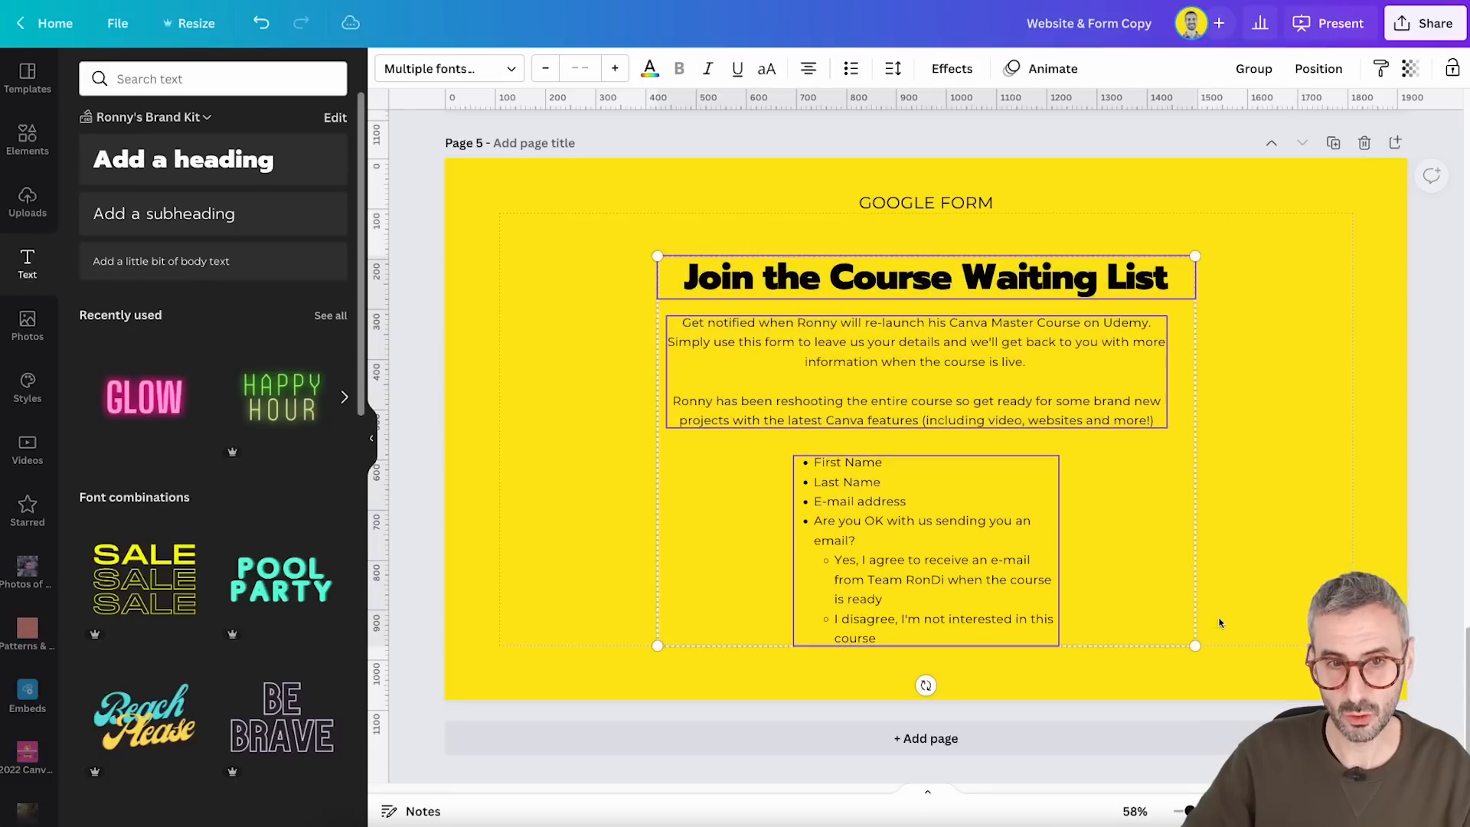
left_click(1327, 577)
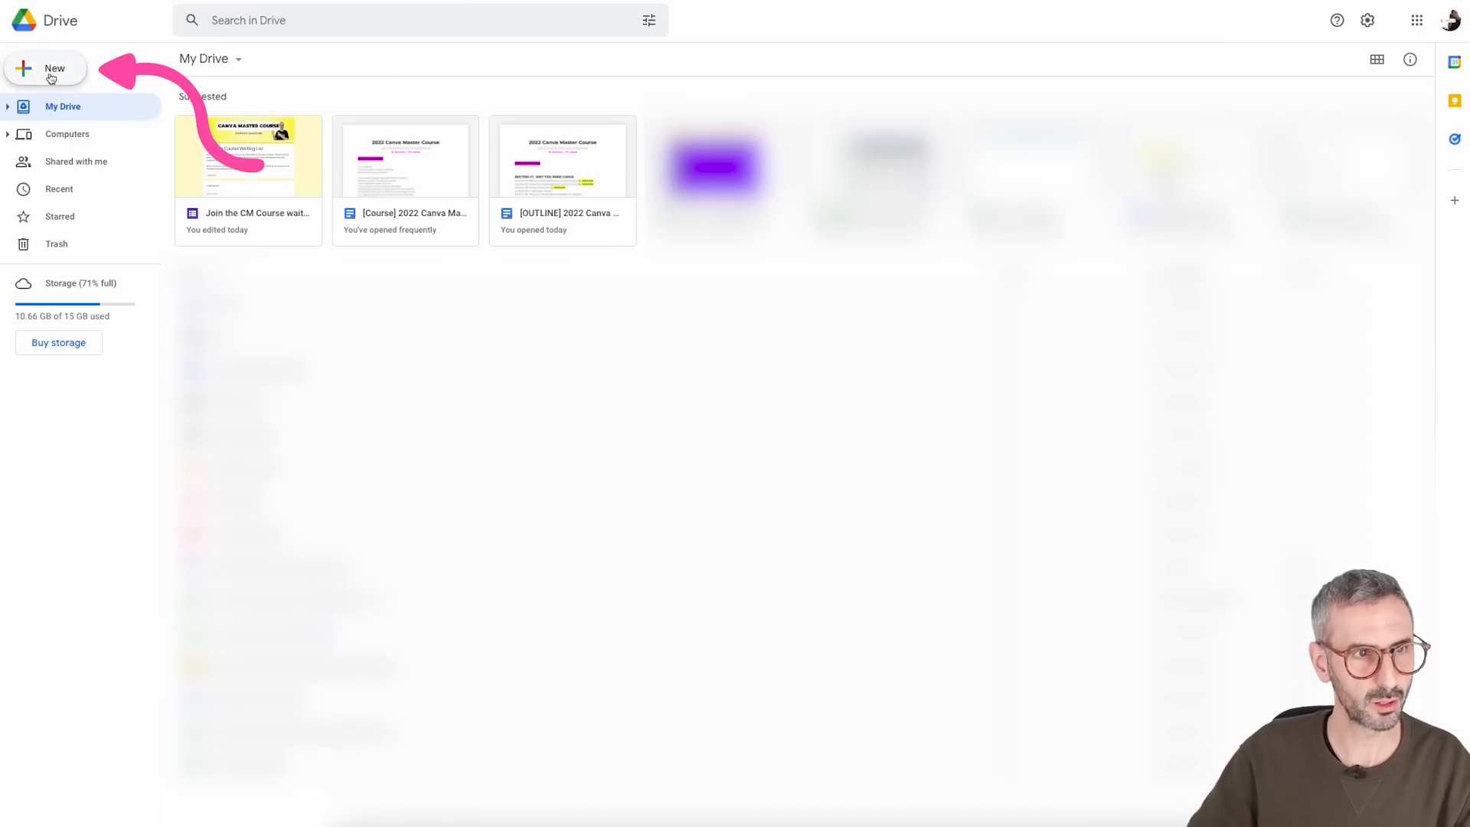
left_click(57, 71)
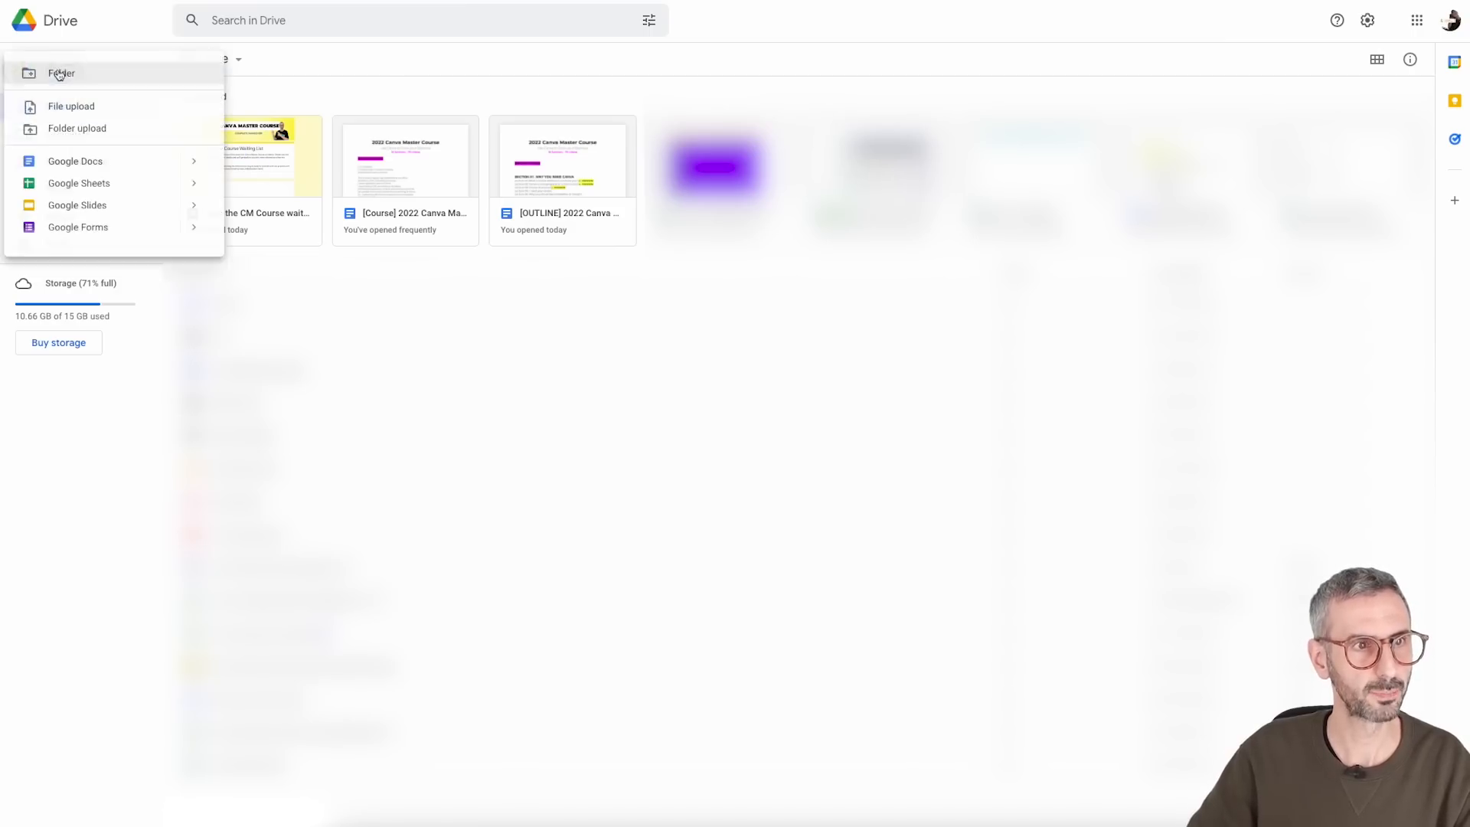
left_click(82, 229)
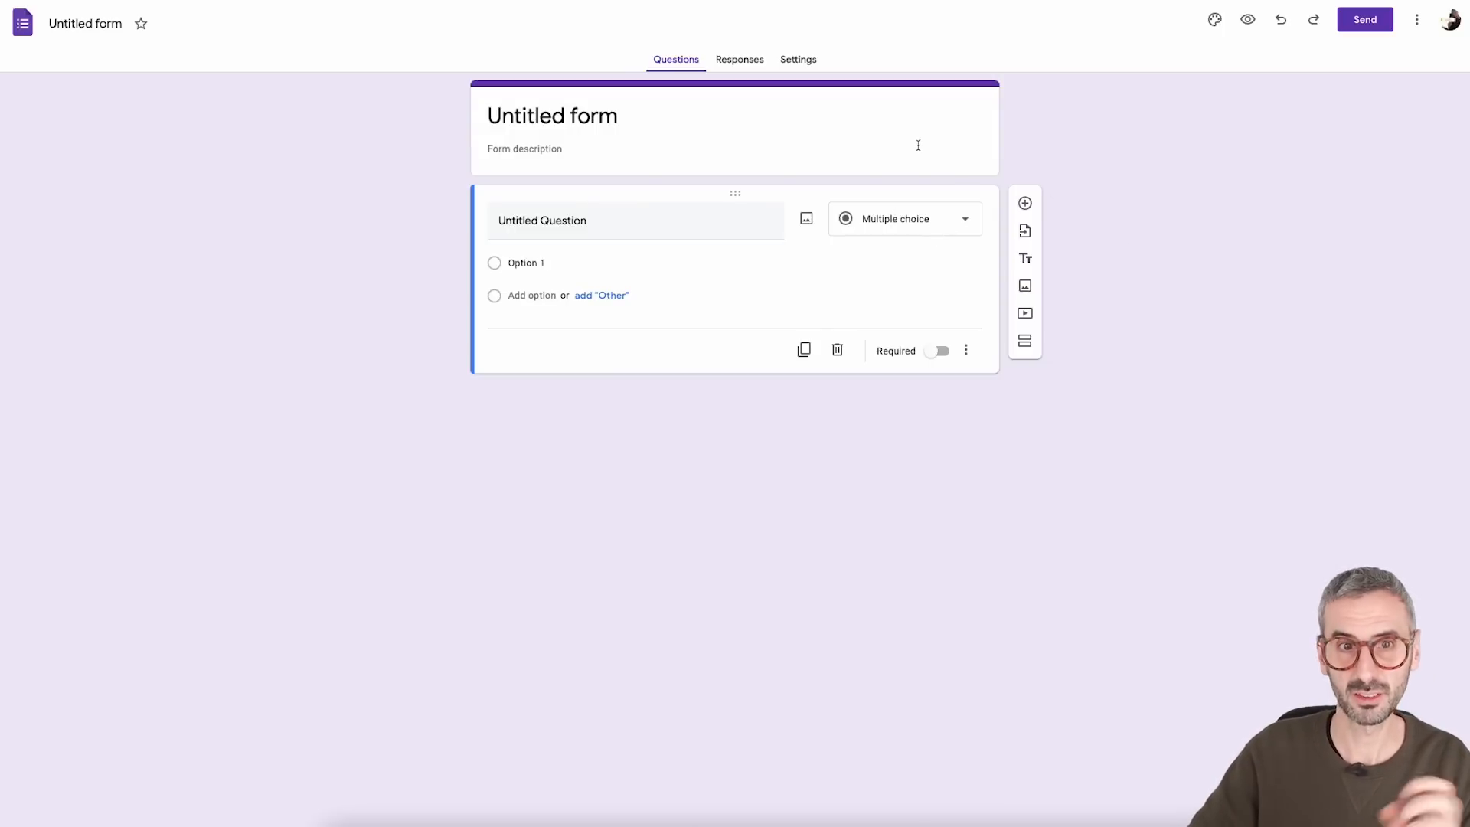
Title the form "Join the Course Waiting List", using the heading from the Canva copy document
left_click(601, 118)
left_click(539, 115)
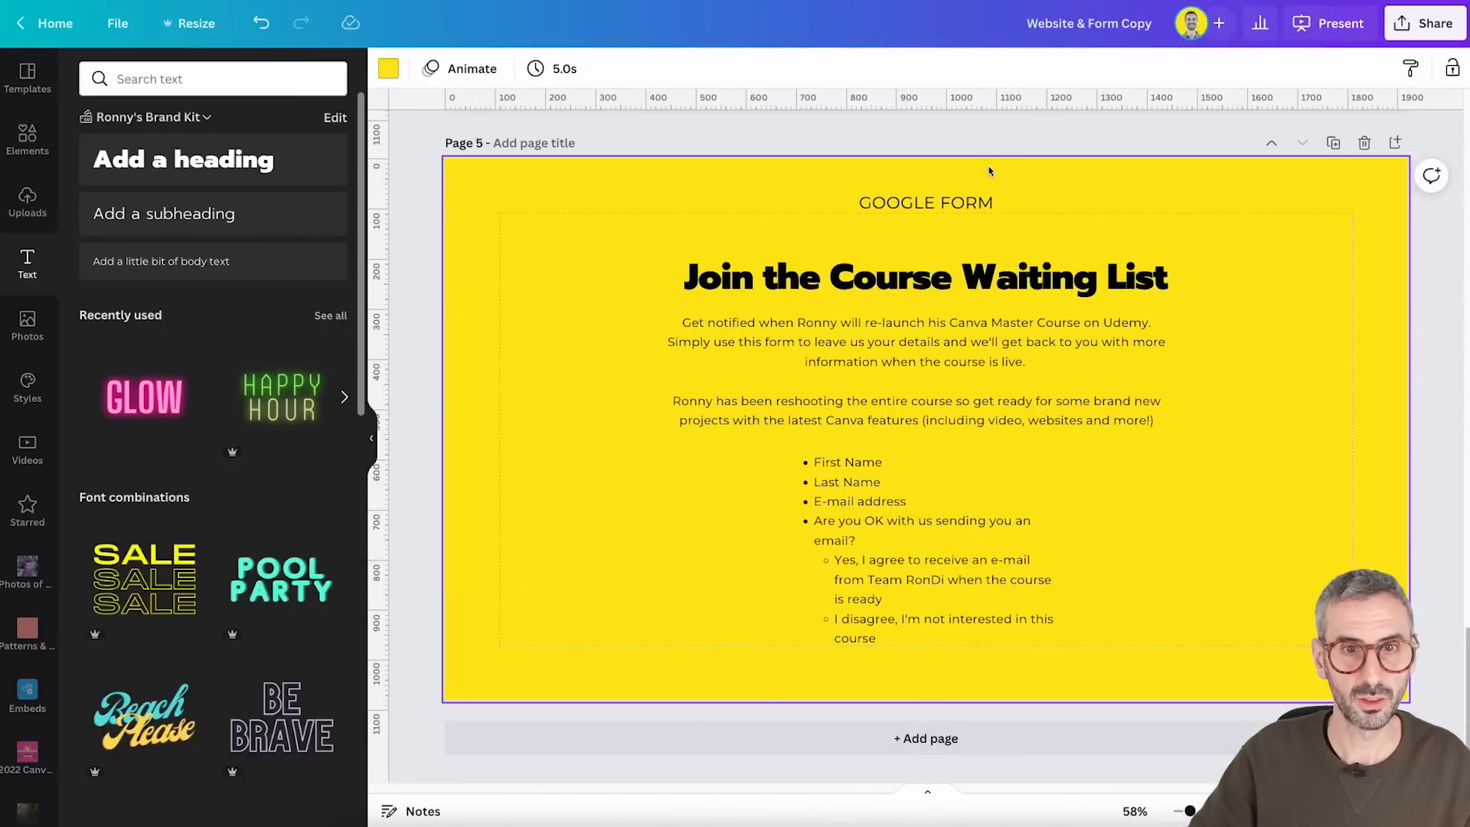
left_click(940, 253)
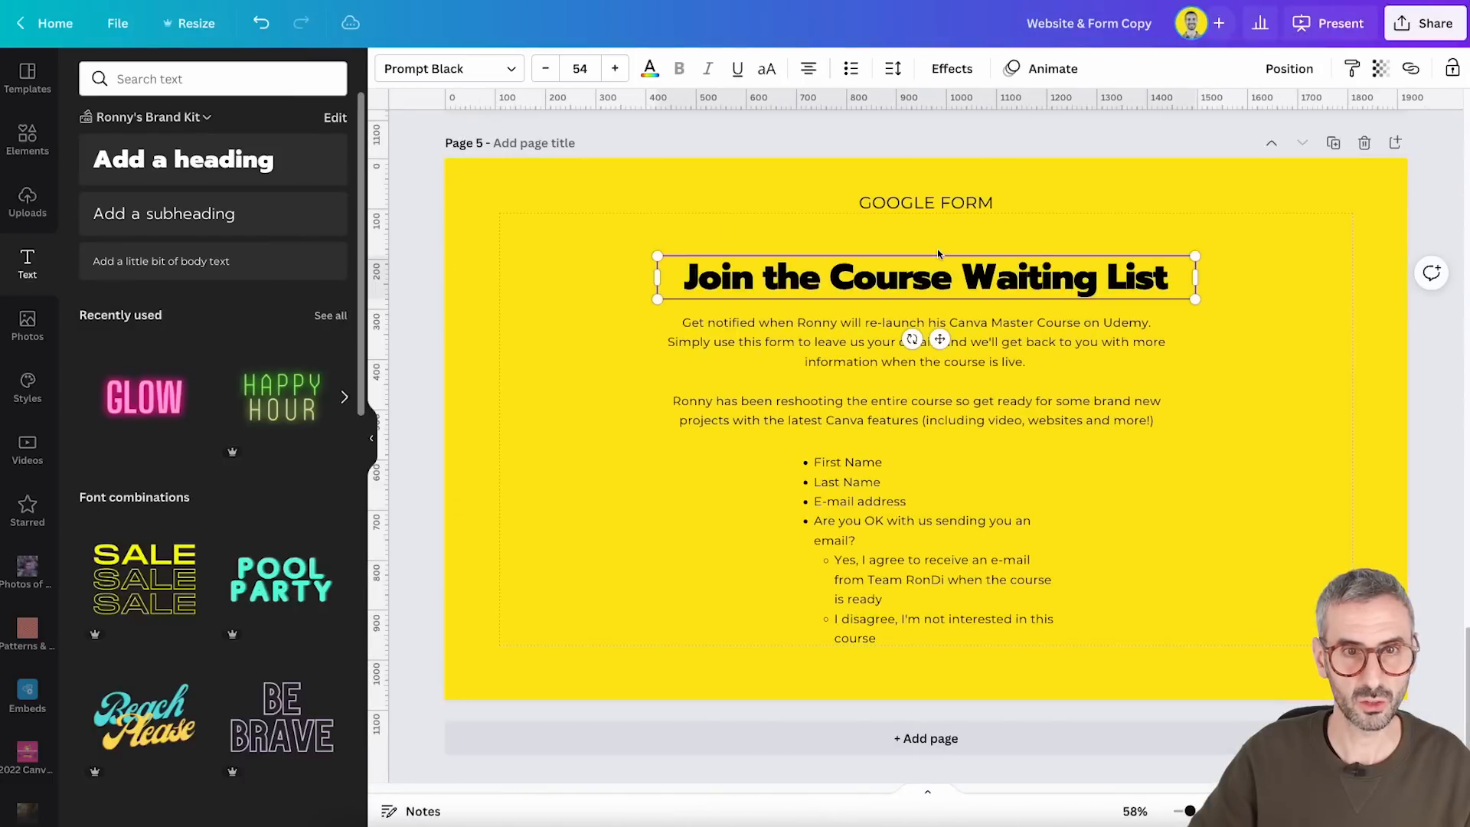
left_click(1006, 266)
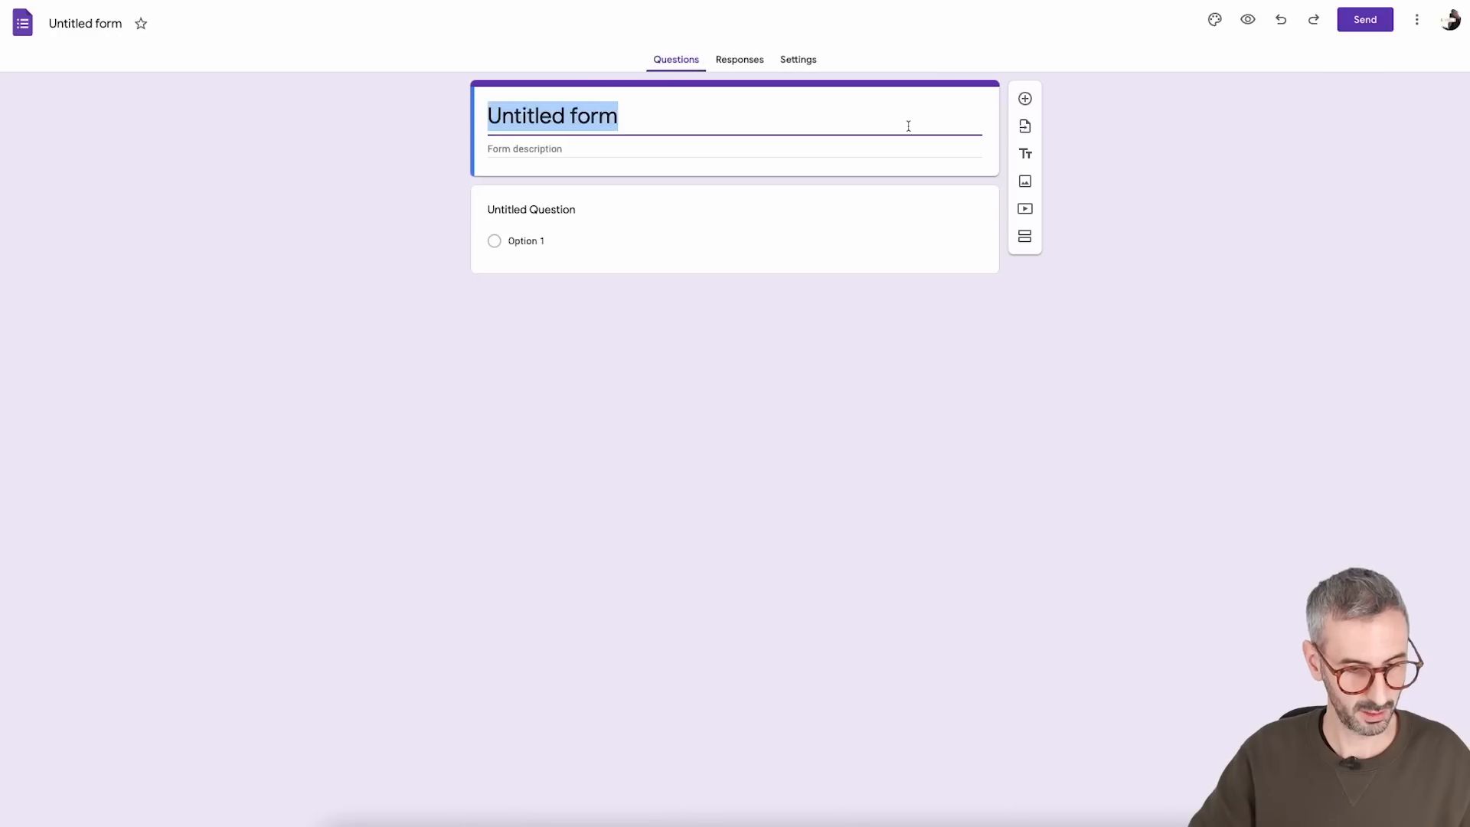
type("Join the Course Waiting List")
Copy the two introductory paragraphs from the Canva copy document into the form's description
left_click(921, 146)
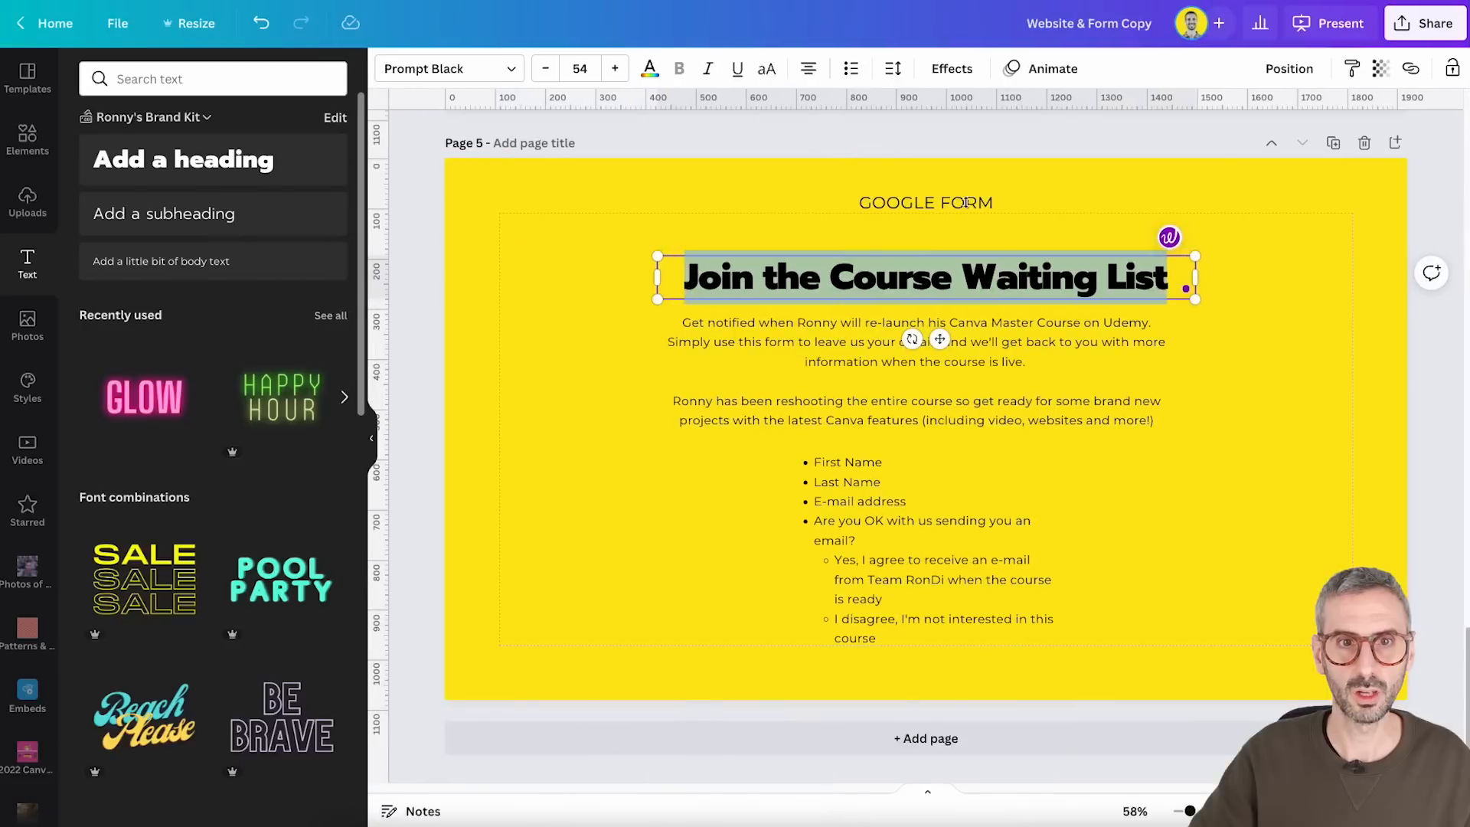
left_click(872, 379)
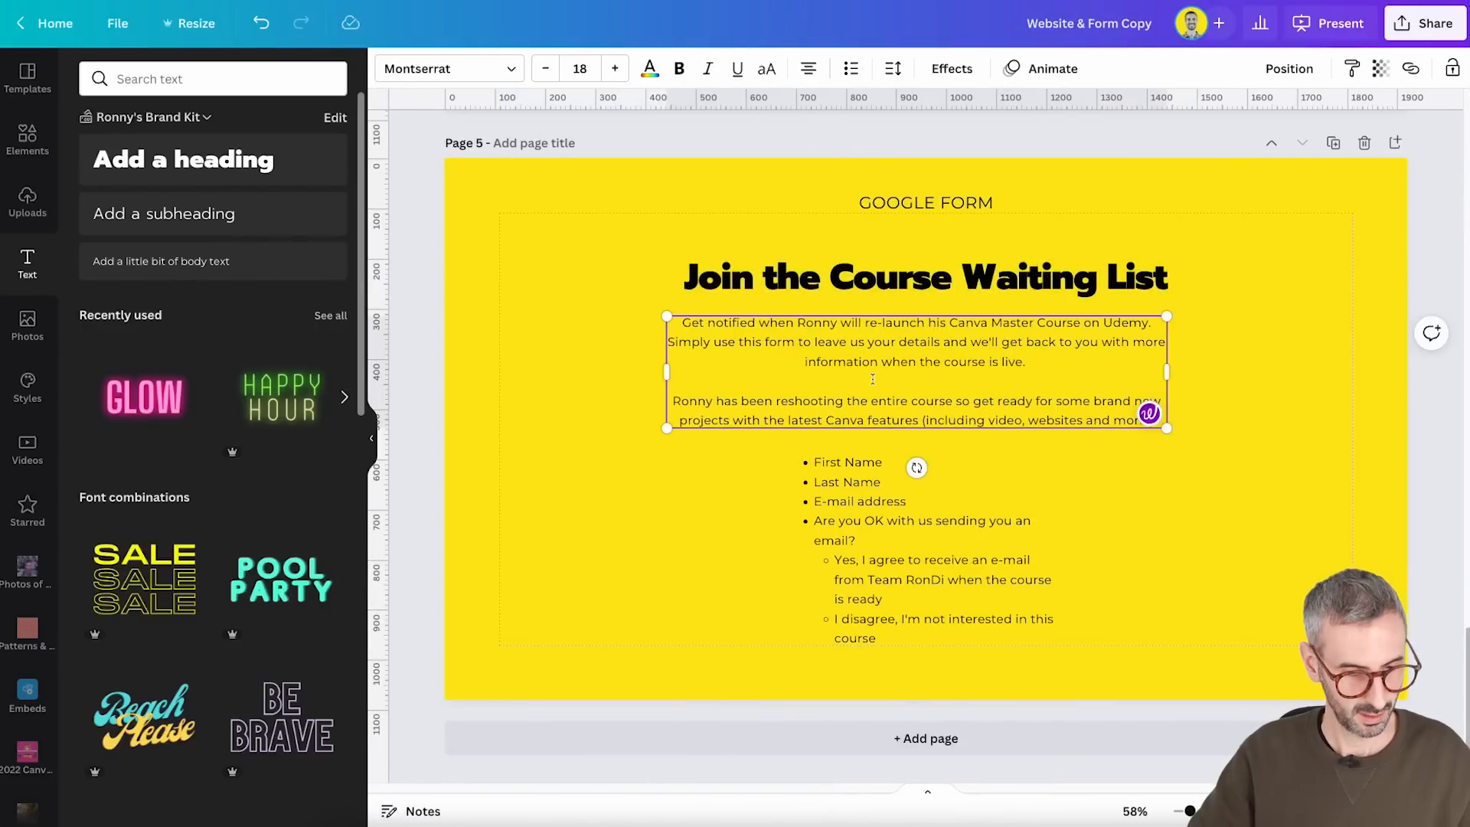
left_click(872, 379)
key("ctrl+c")
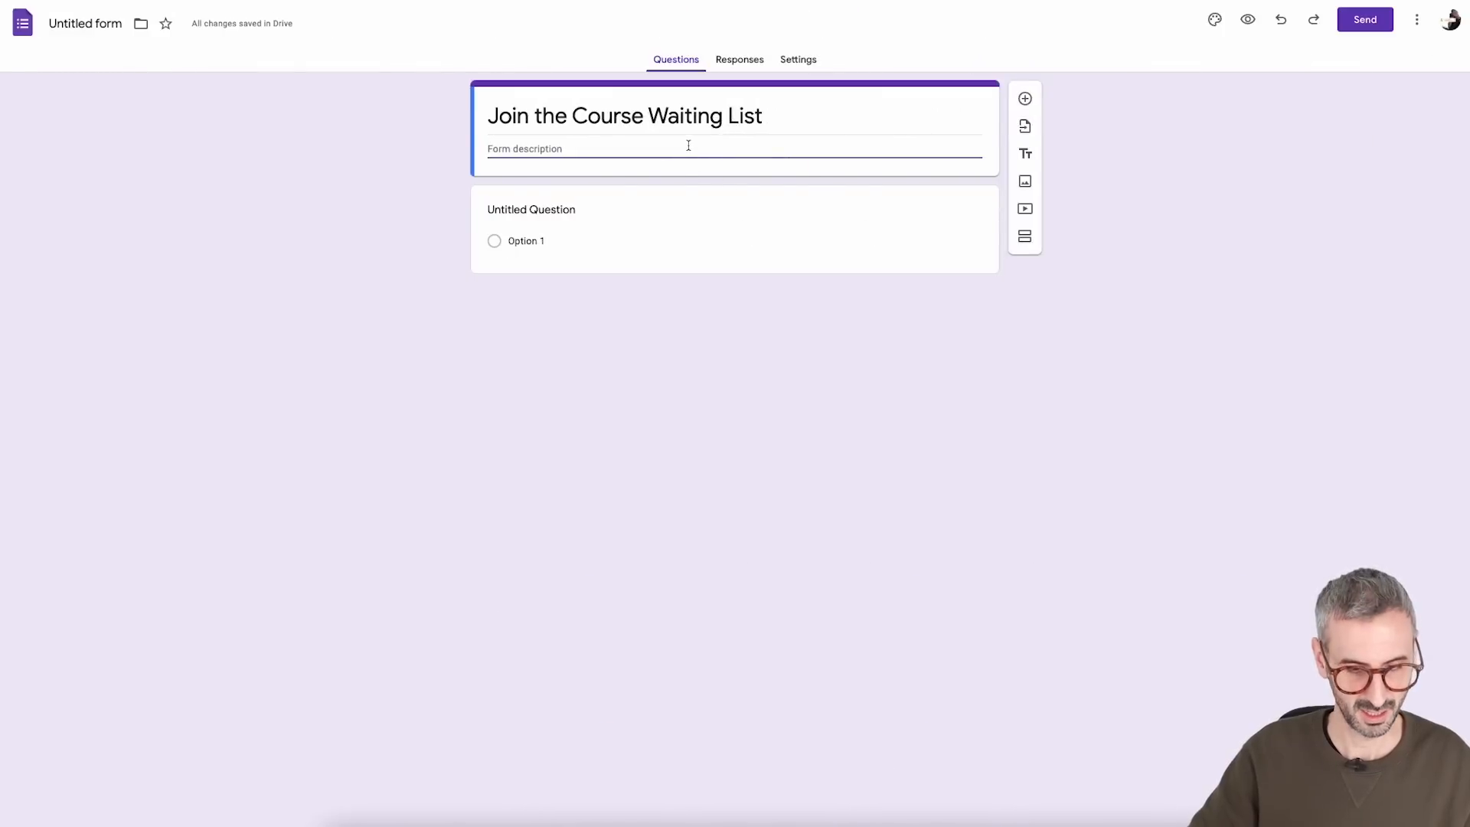
left_click(689, 146)
key("ctrl+v")
left_click(730, 511)
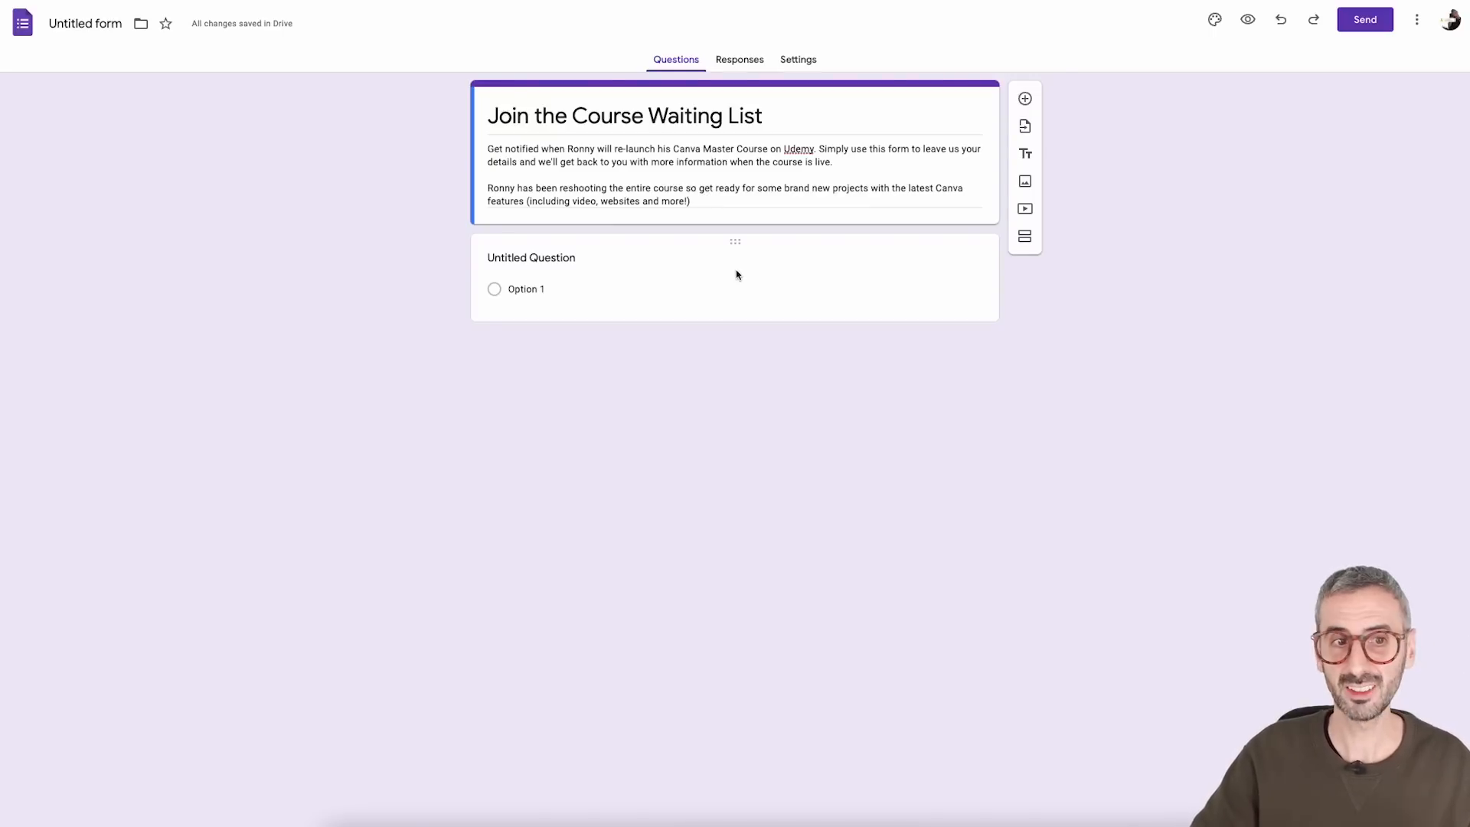
Name the first question "First Name" as listed in the Canva copy document and make it required
left_click(520, 259)
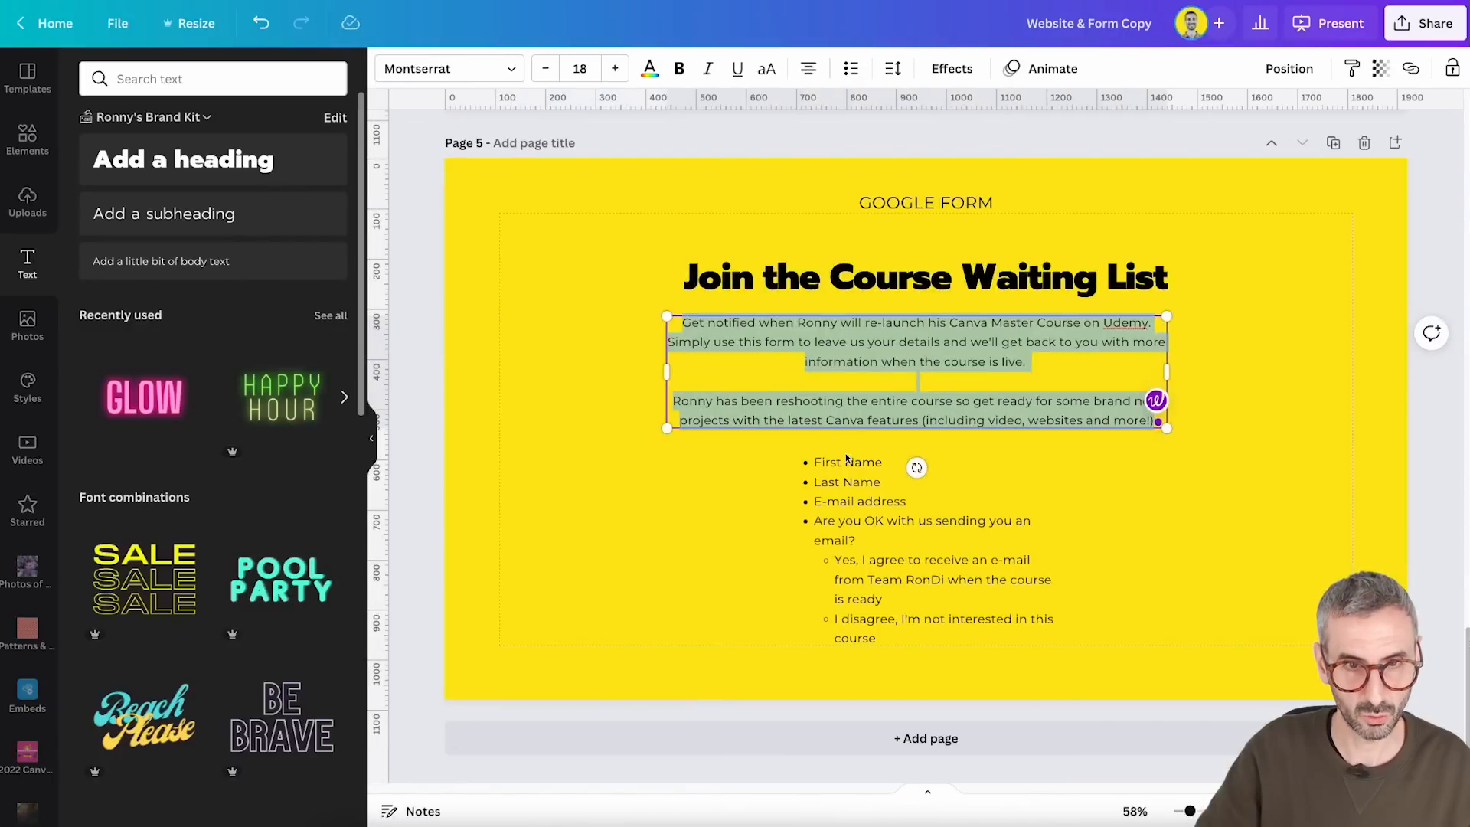
left_click(855, 471)
triple_click(855, 471)
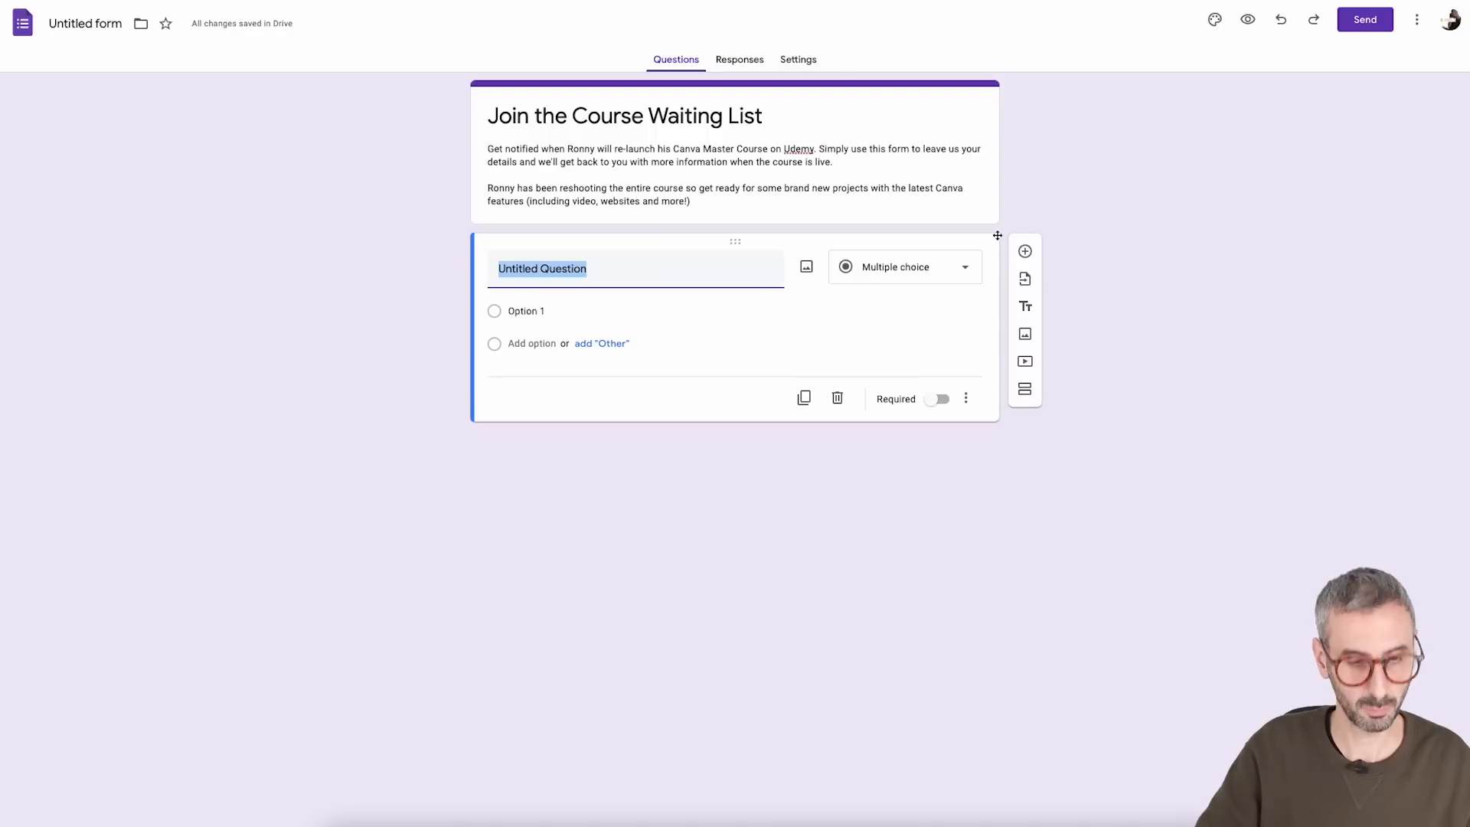
type("First Name")
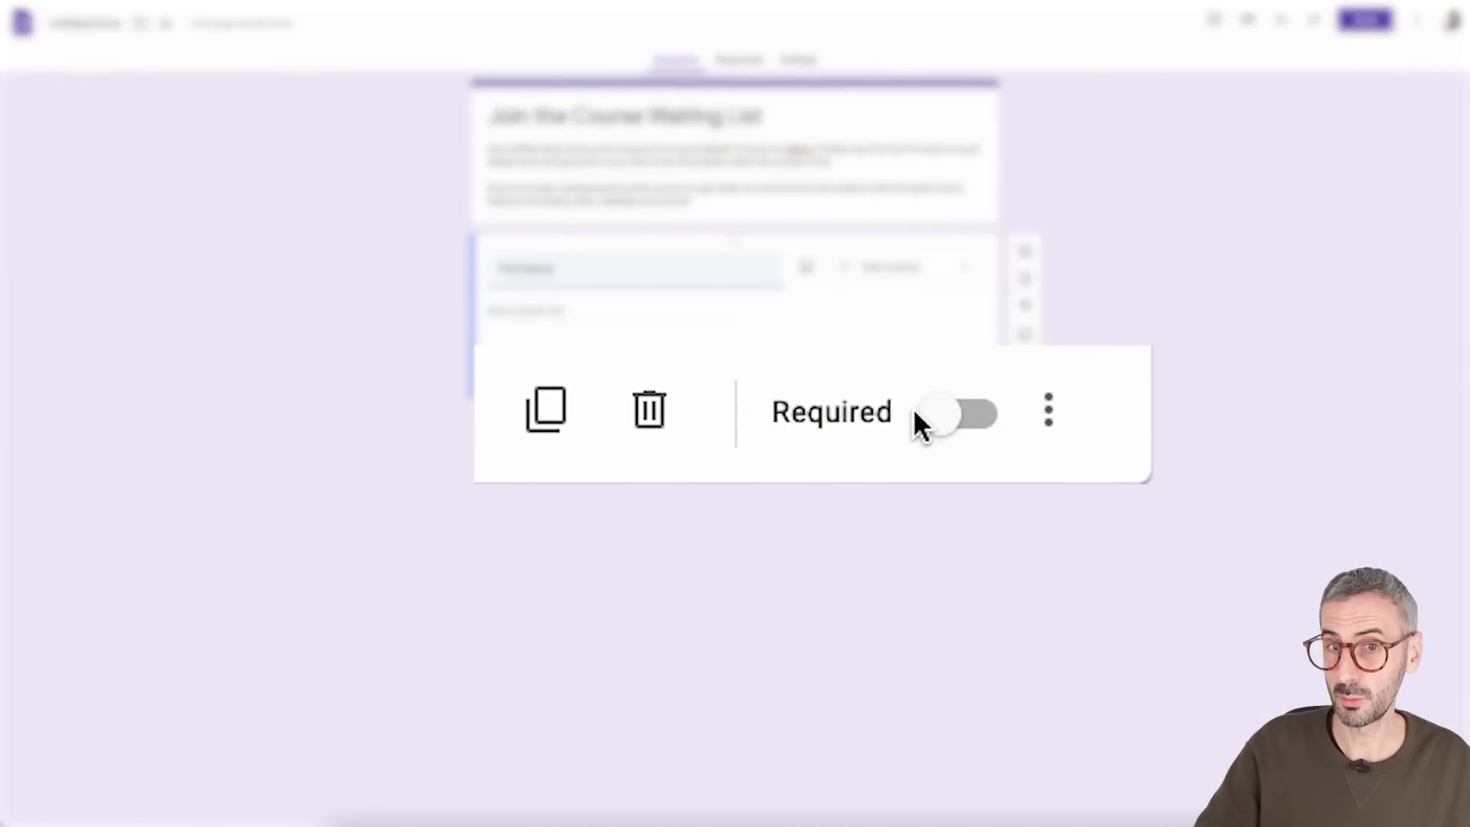
left_click(966, 426)
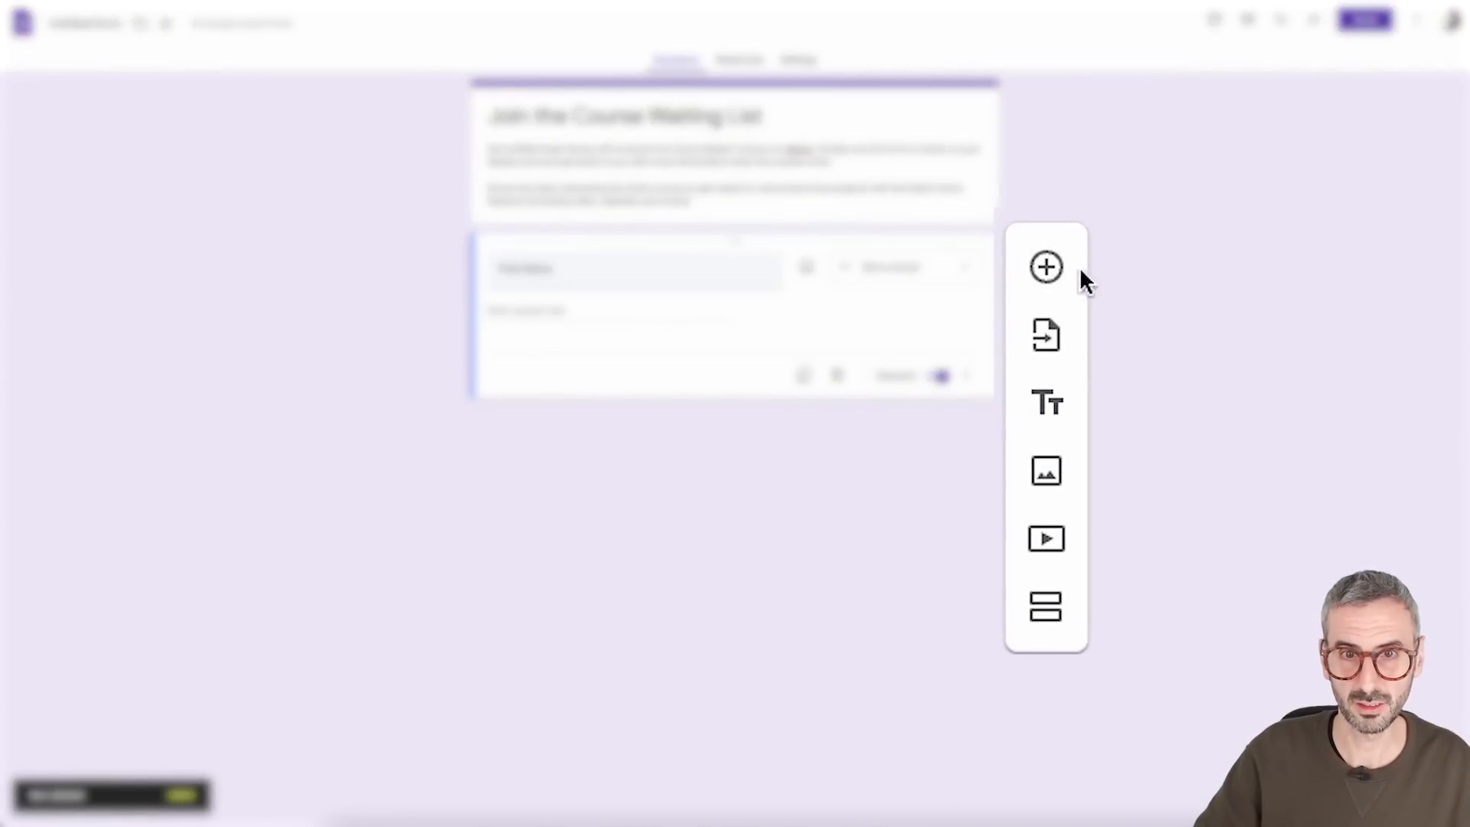
Add required Last Name and E-mail address questions, plus "Are you OK with us sending you an email?" with agree and disagree options
left_click(1044, 265)
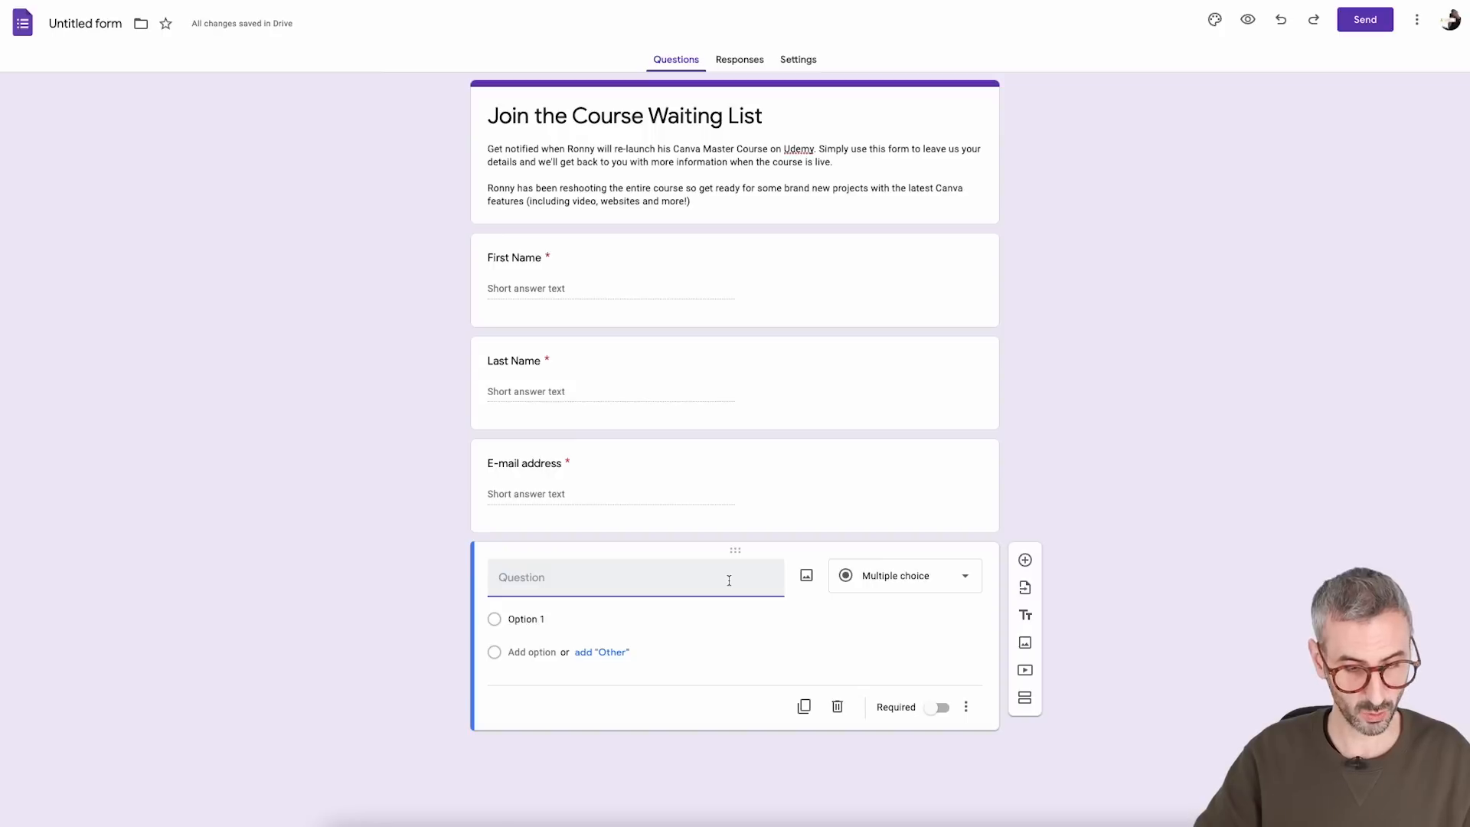
type("Are you OK with us sending you an email?")
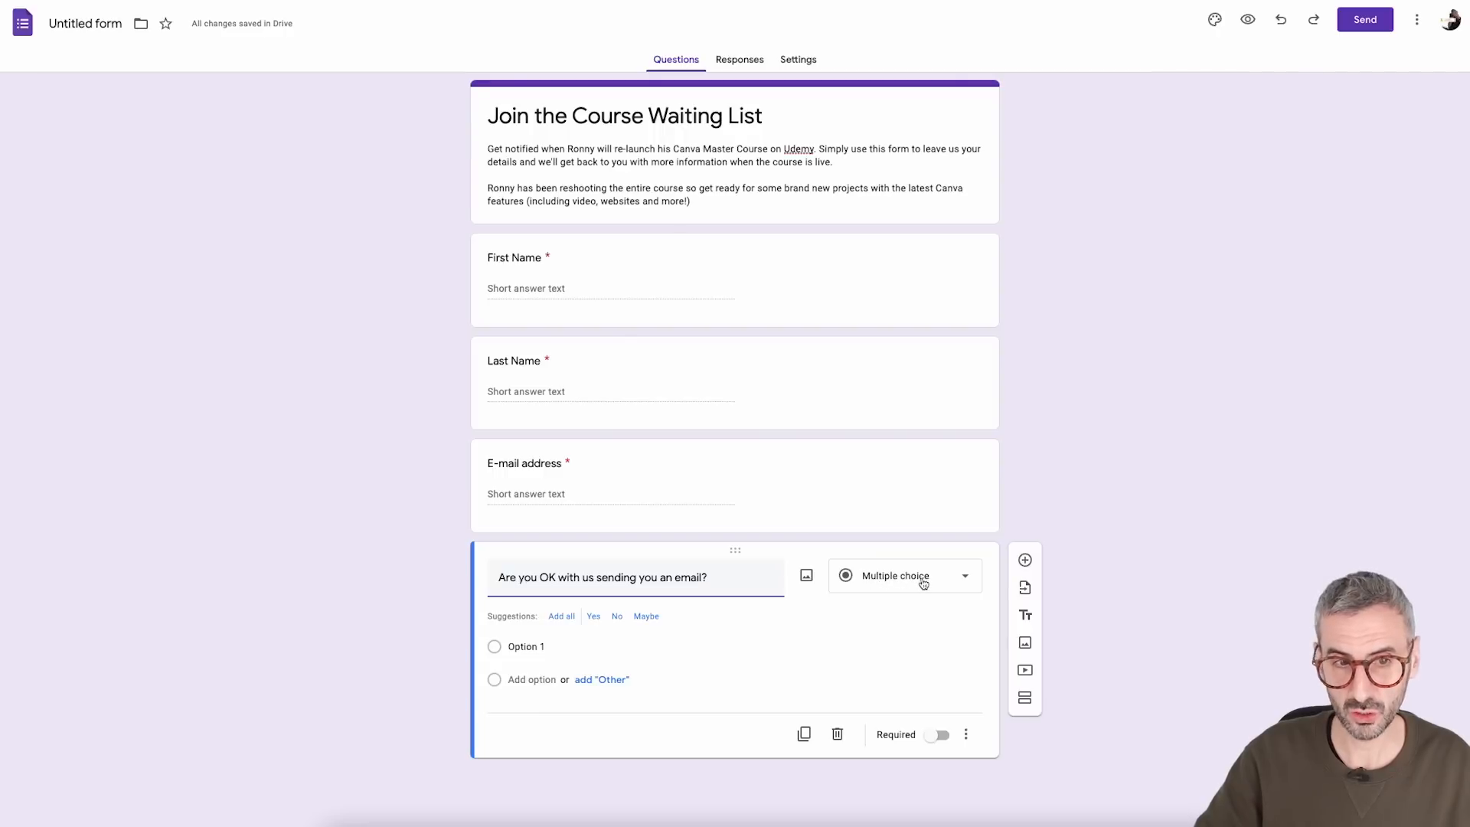
left_click(533, 646)
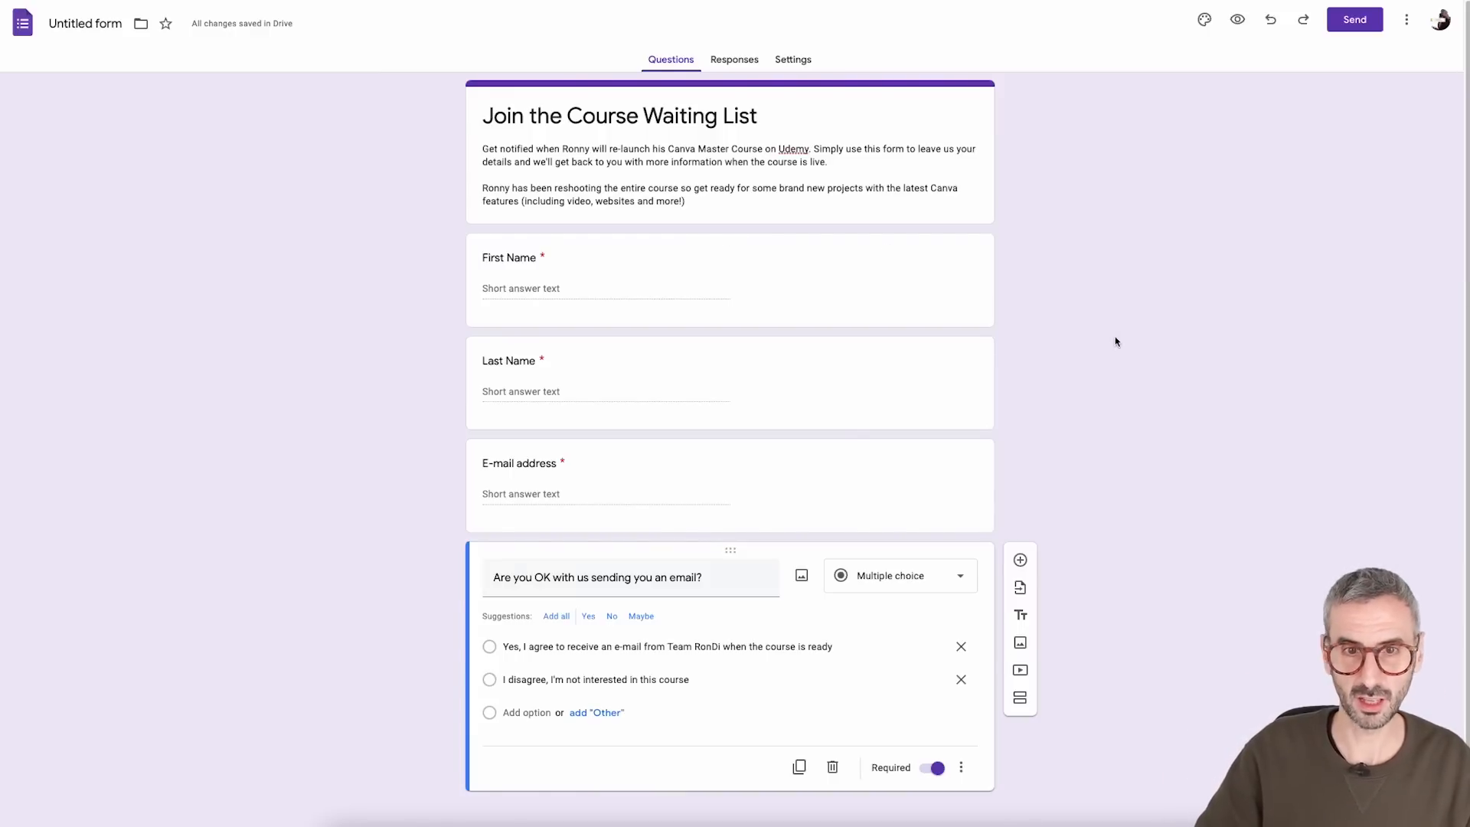
Check the required setting of the E-mail address, Last Name and First Name questions
left_click(872, 527)
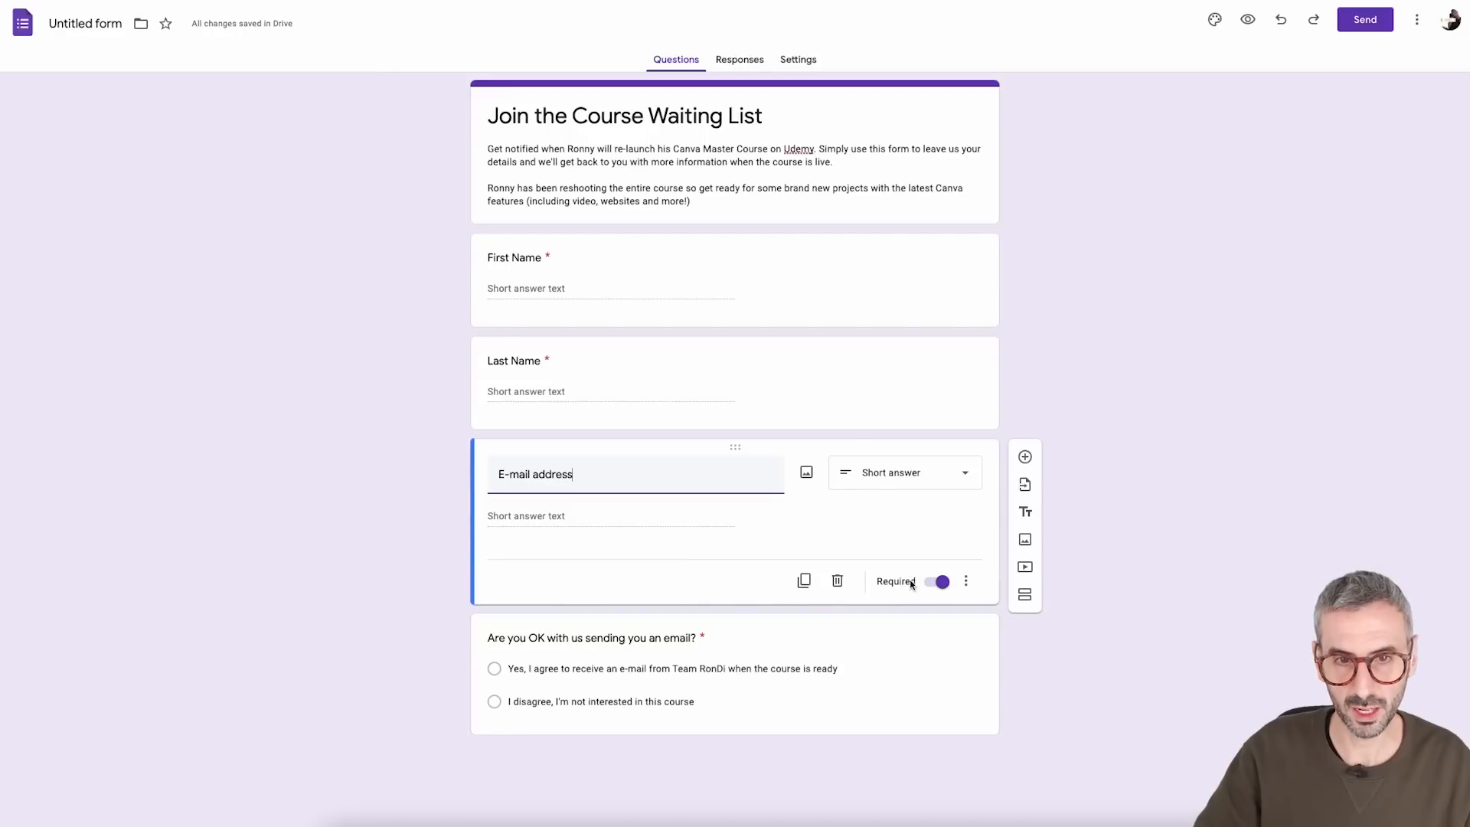
left_click(856, 418)
left_click(903, 299)
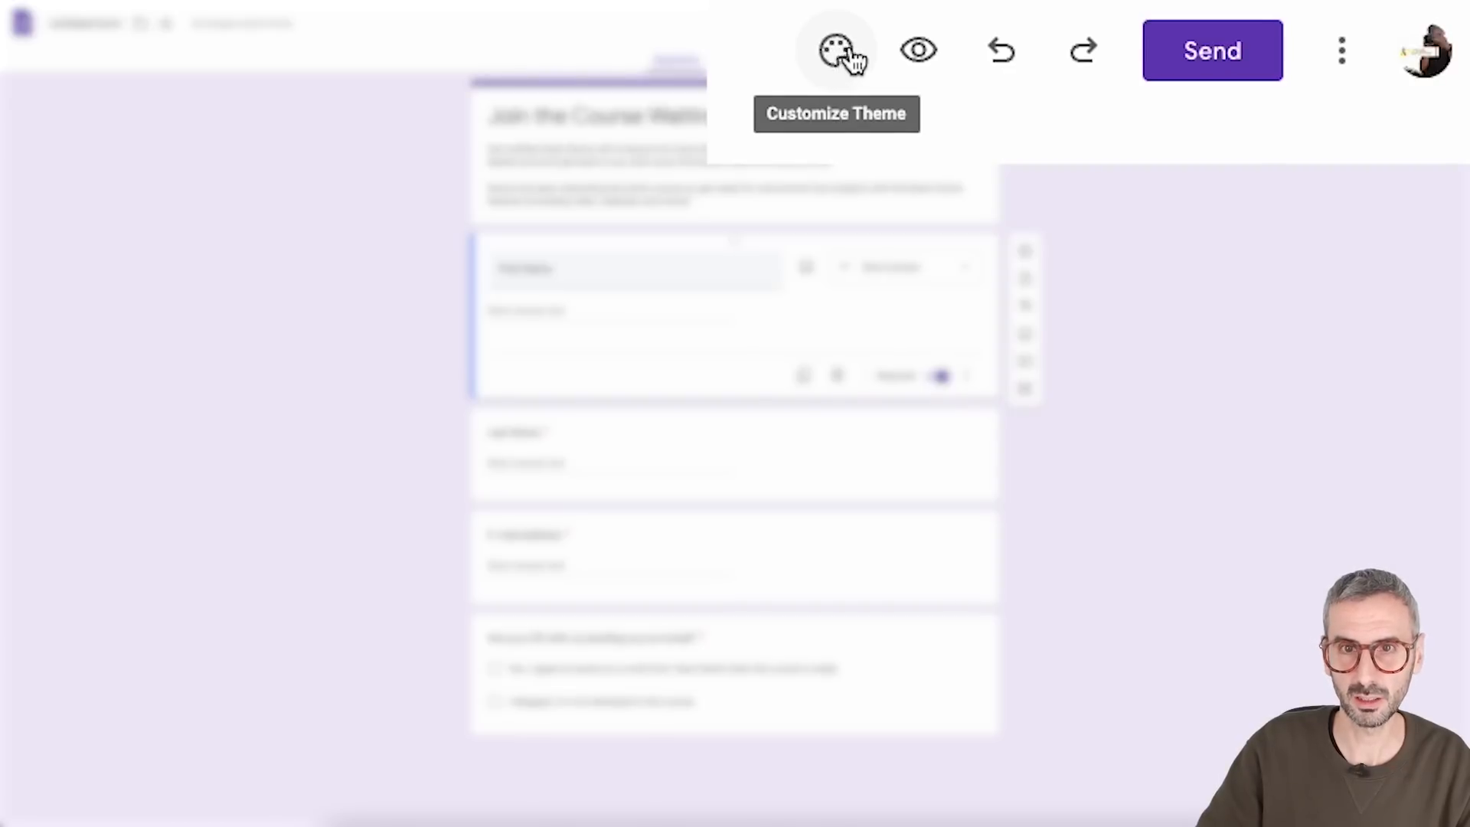
Add the landing page's yellow background color, #ffe816, as the form's custom theme color and choose the second background shade
left_click(836, 51)
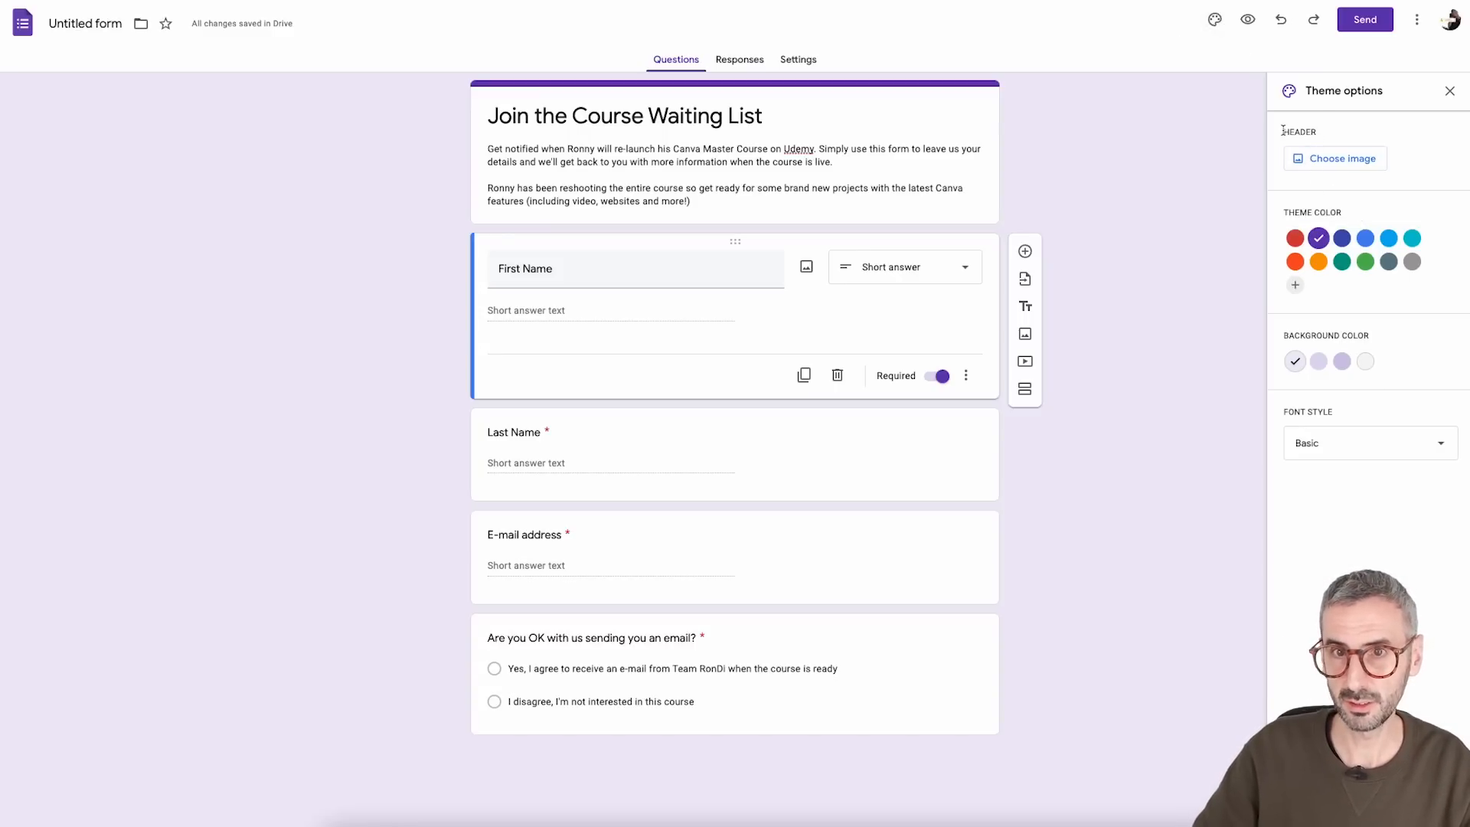
left_click_drag(1283, 130, 1333, 131)
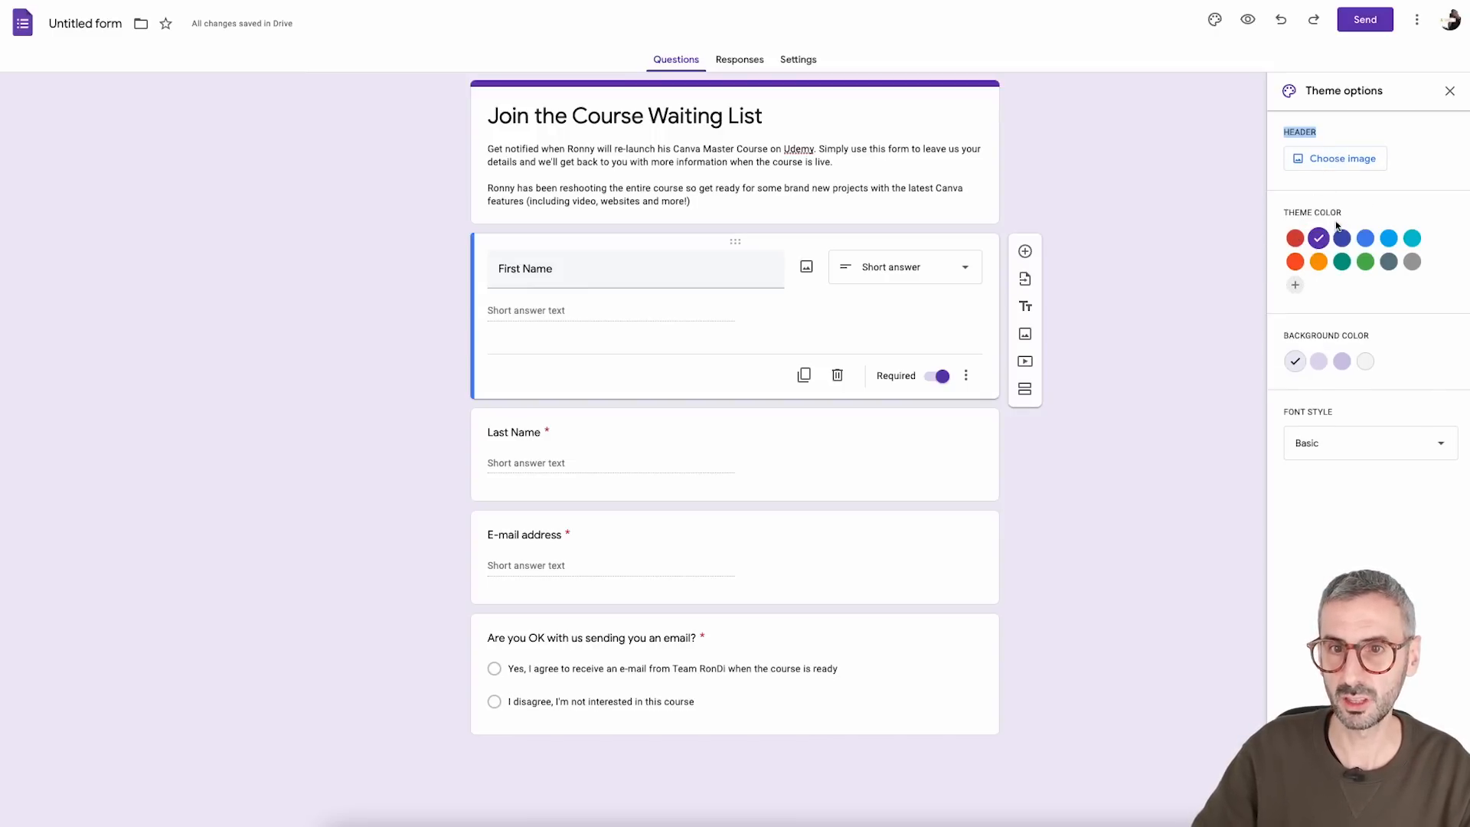
left_click(1297, 287)
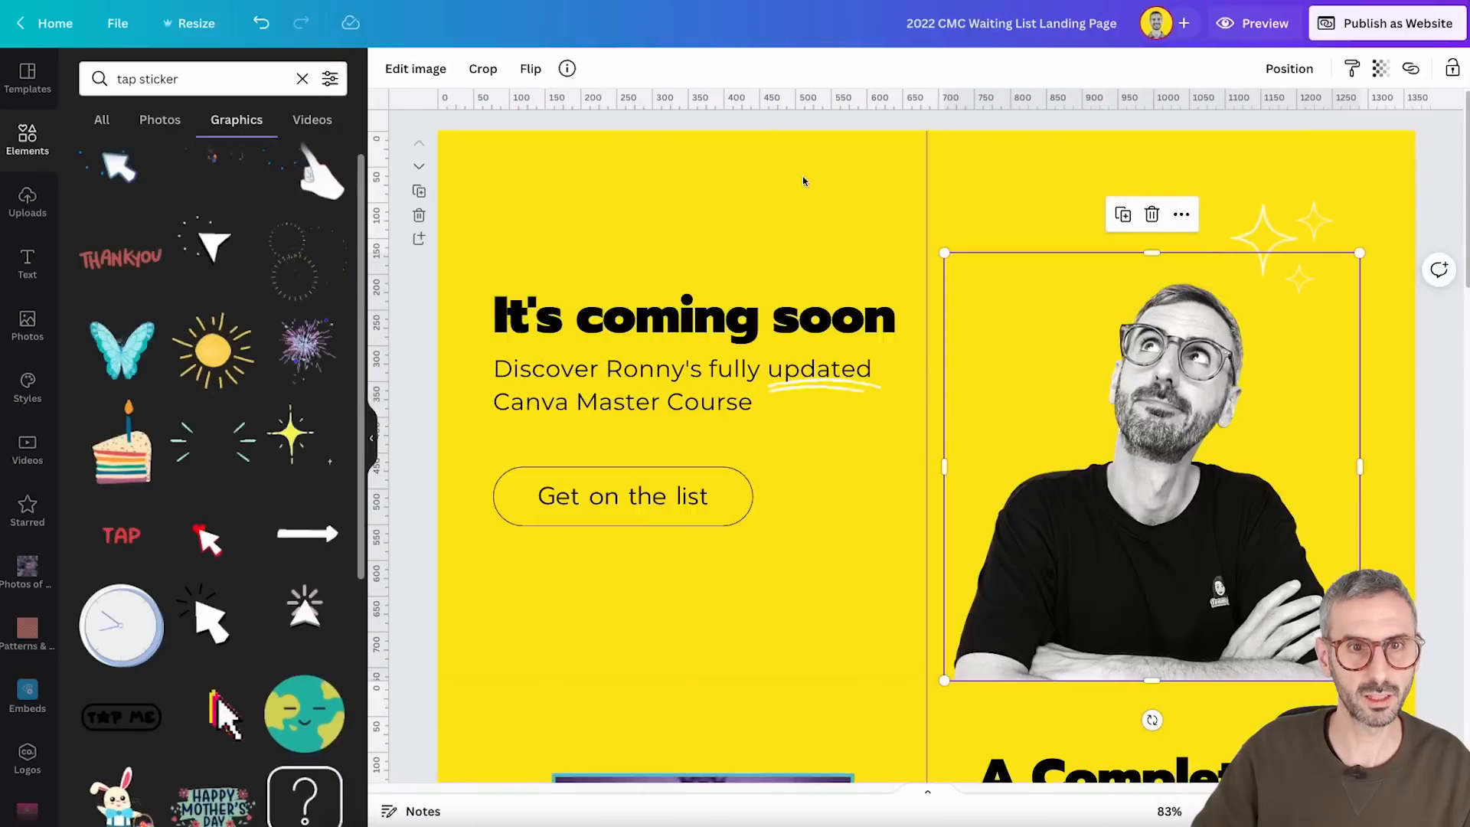
left_click(797, 182)
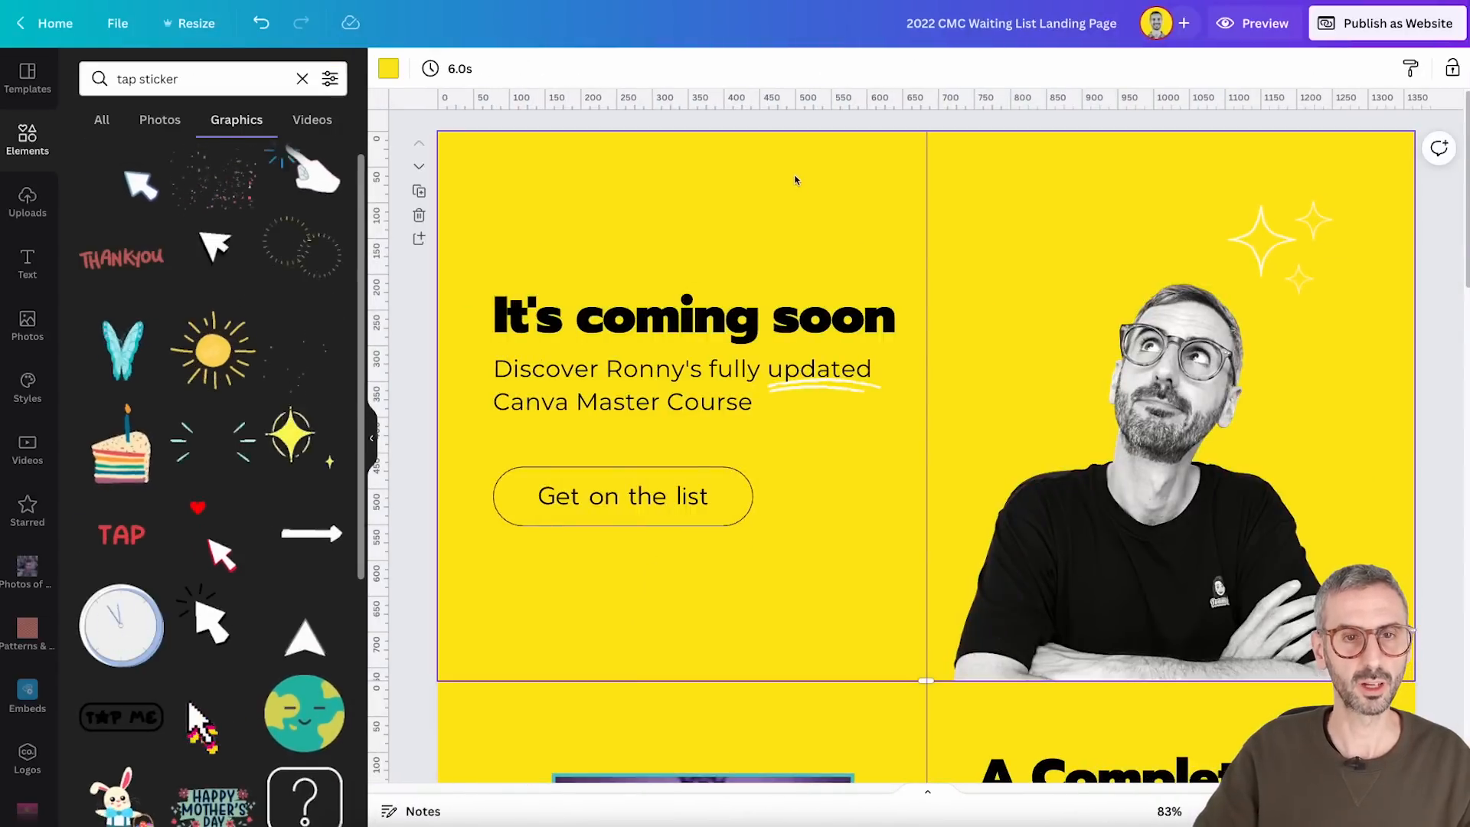
left_click(389, 72)
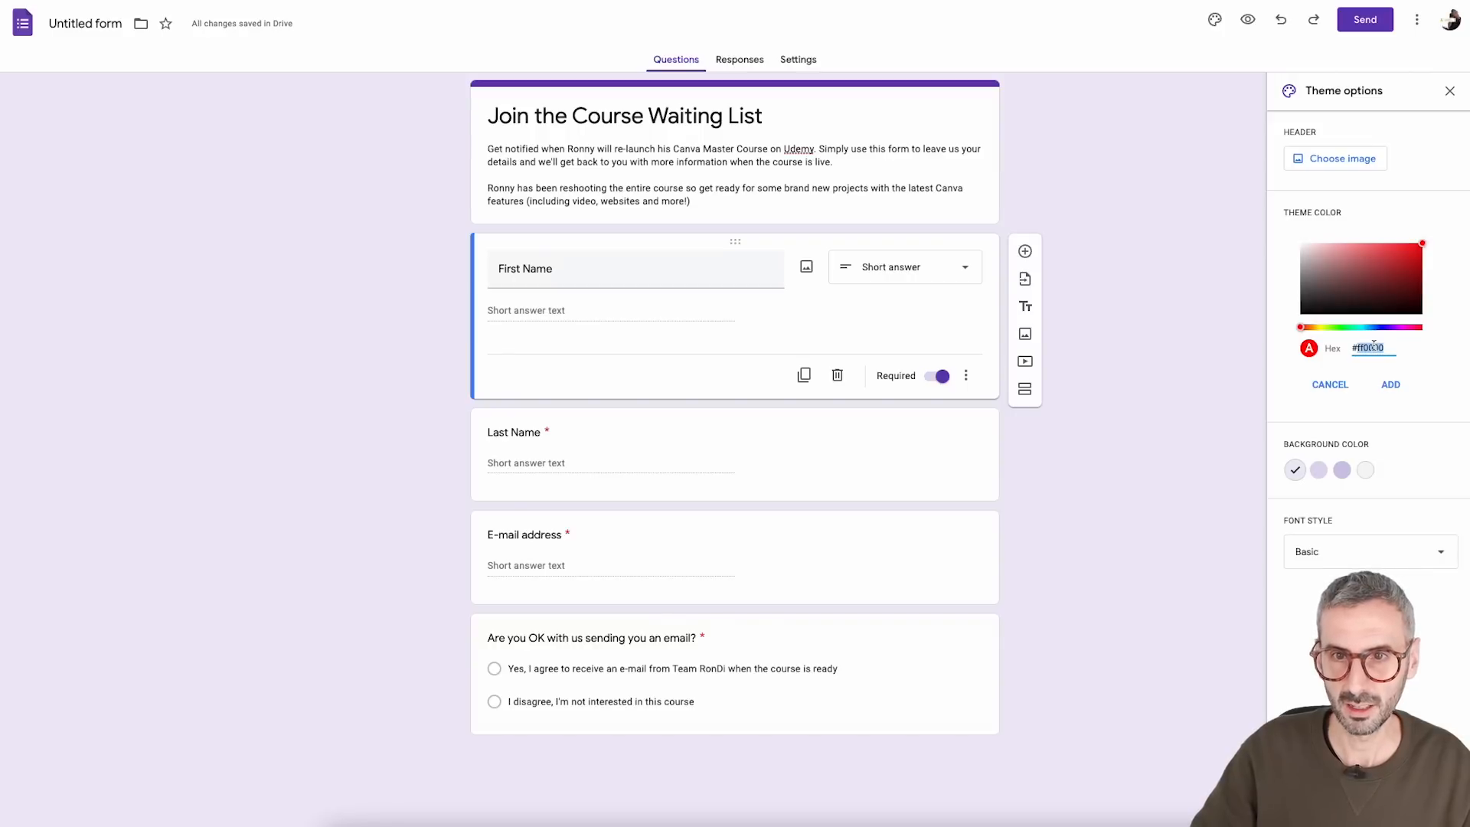
type("e8")
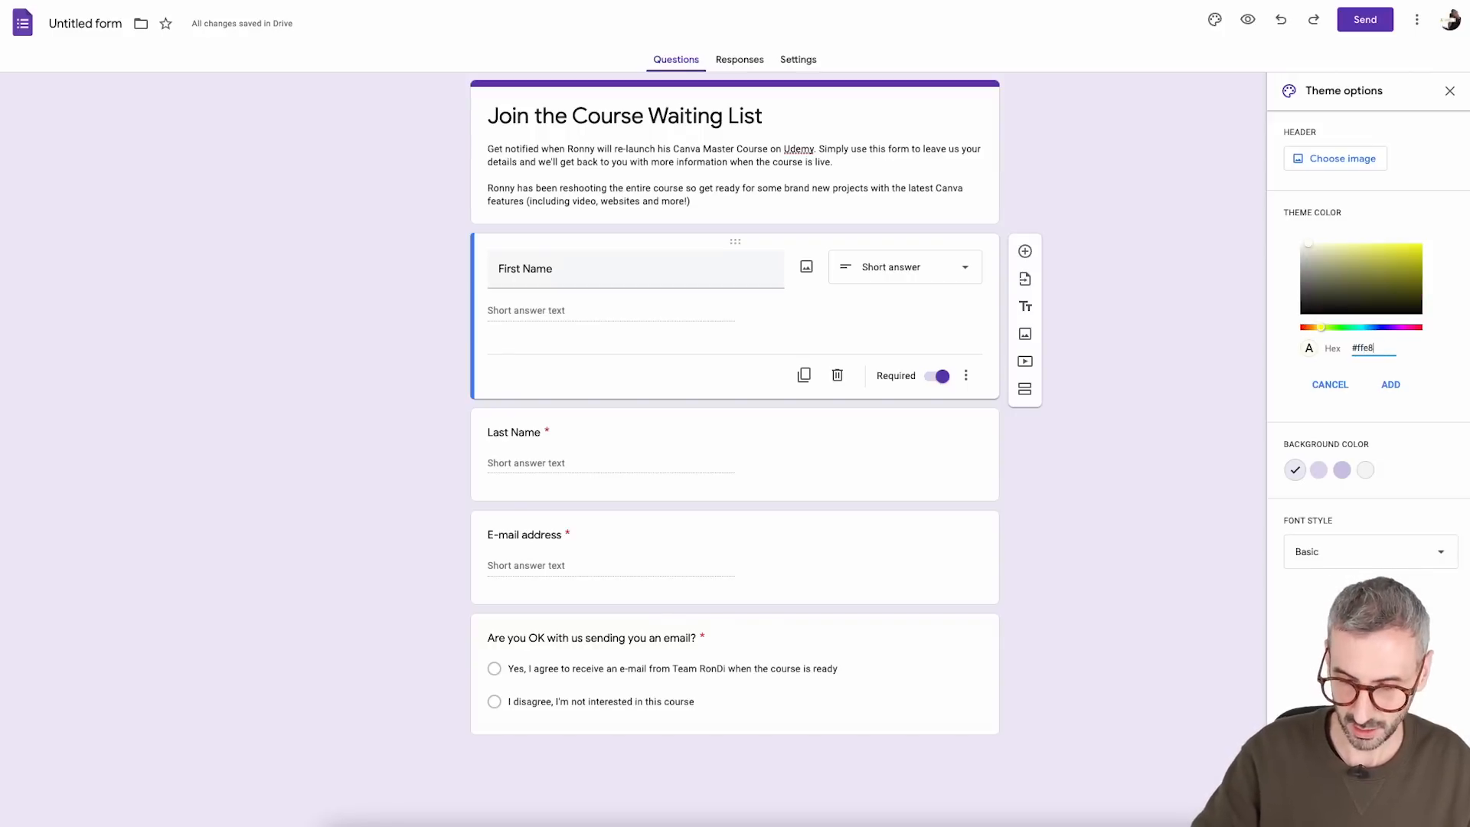
type("16")
left_click(1391, 384)
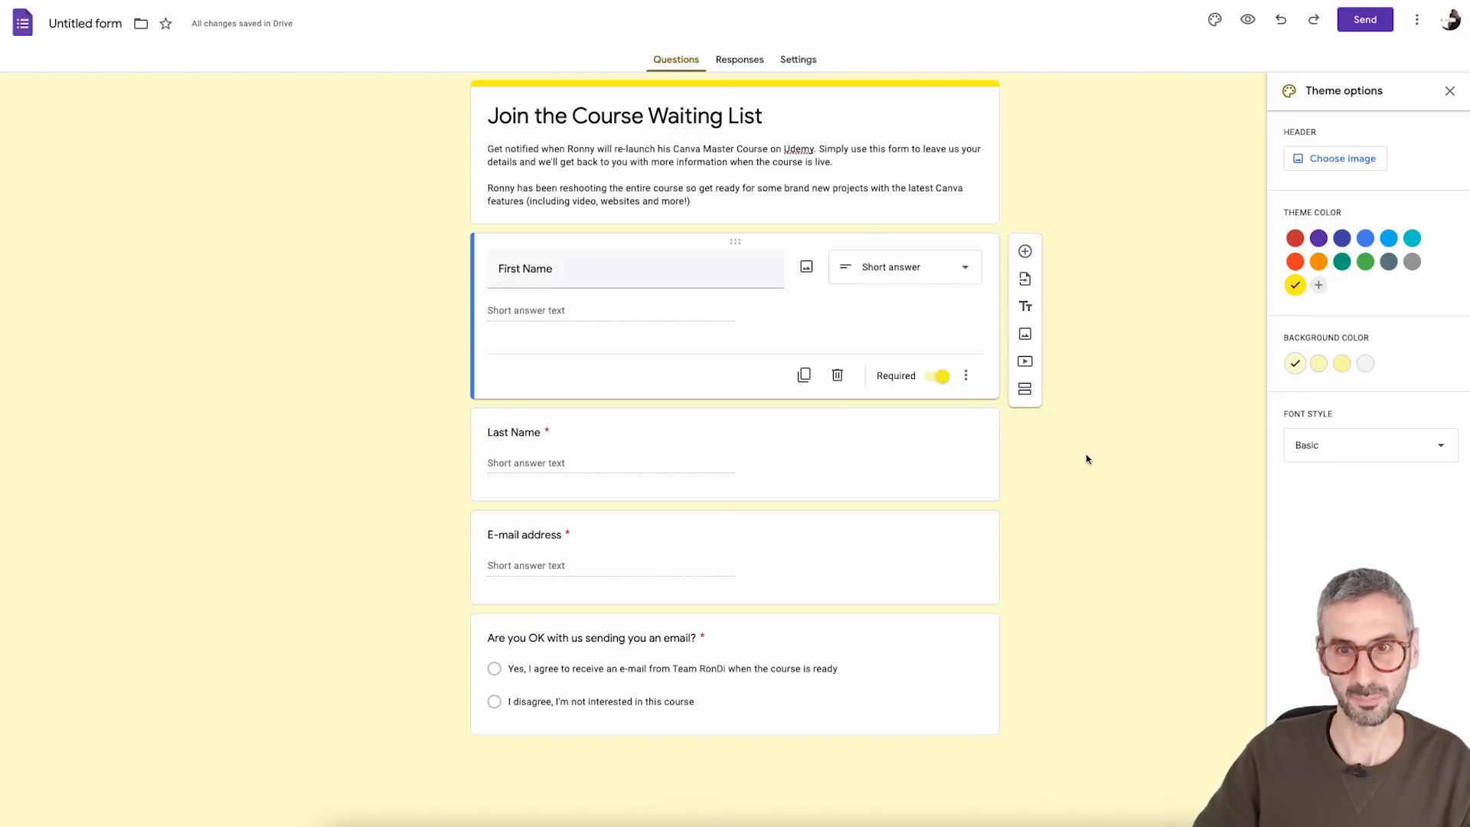
left_click(1319, 368)
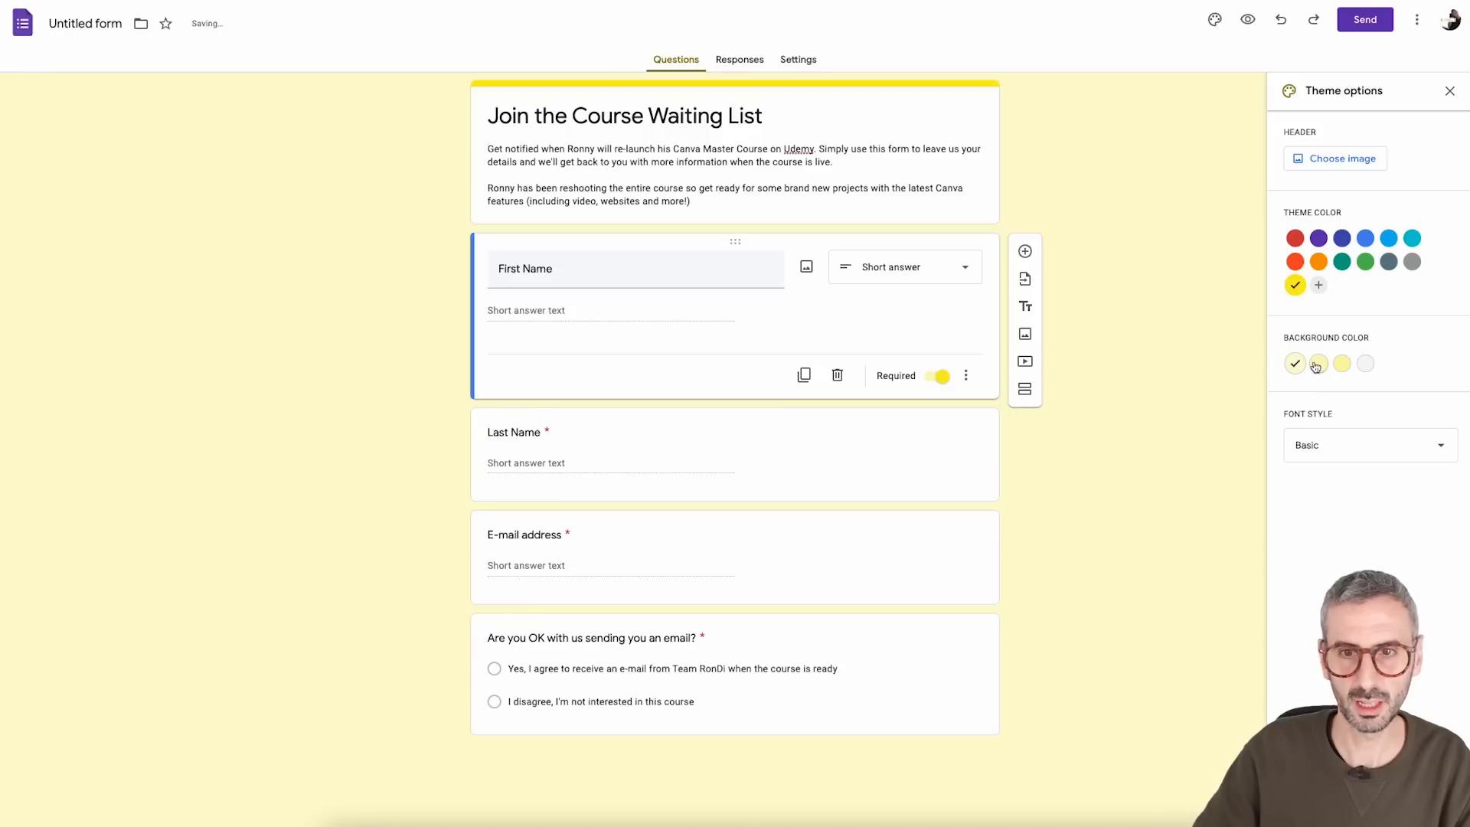
Compare the form's yellow background shades and apply the second one
left_click(1318, 366)
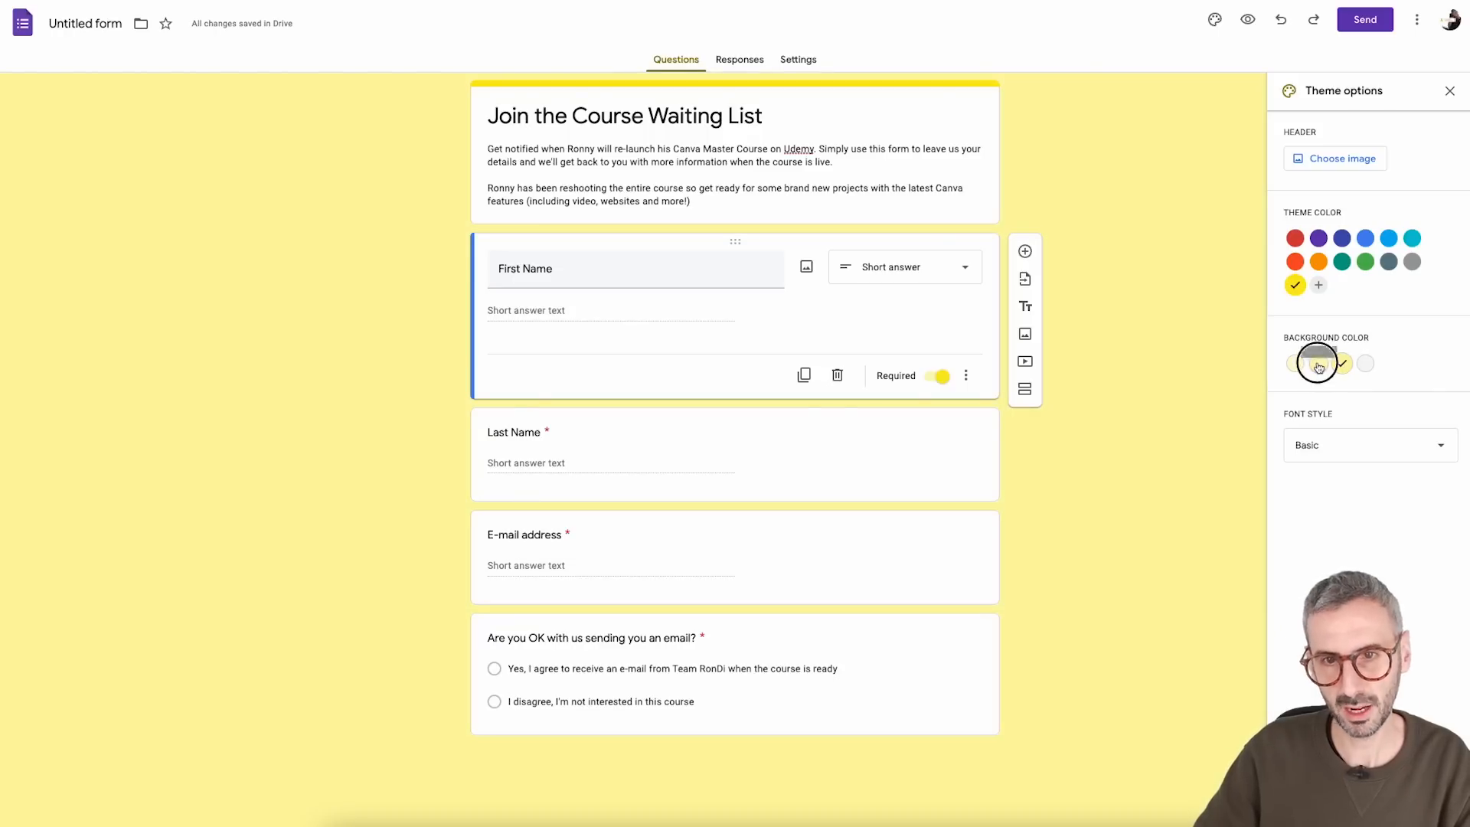
left_click(1318, 366)
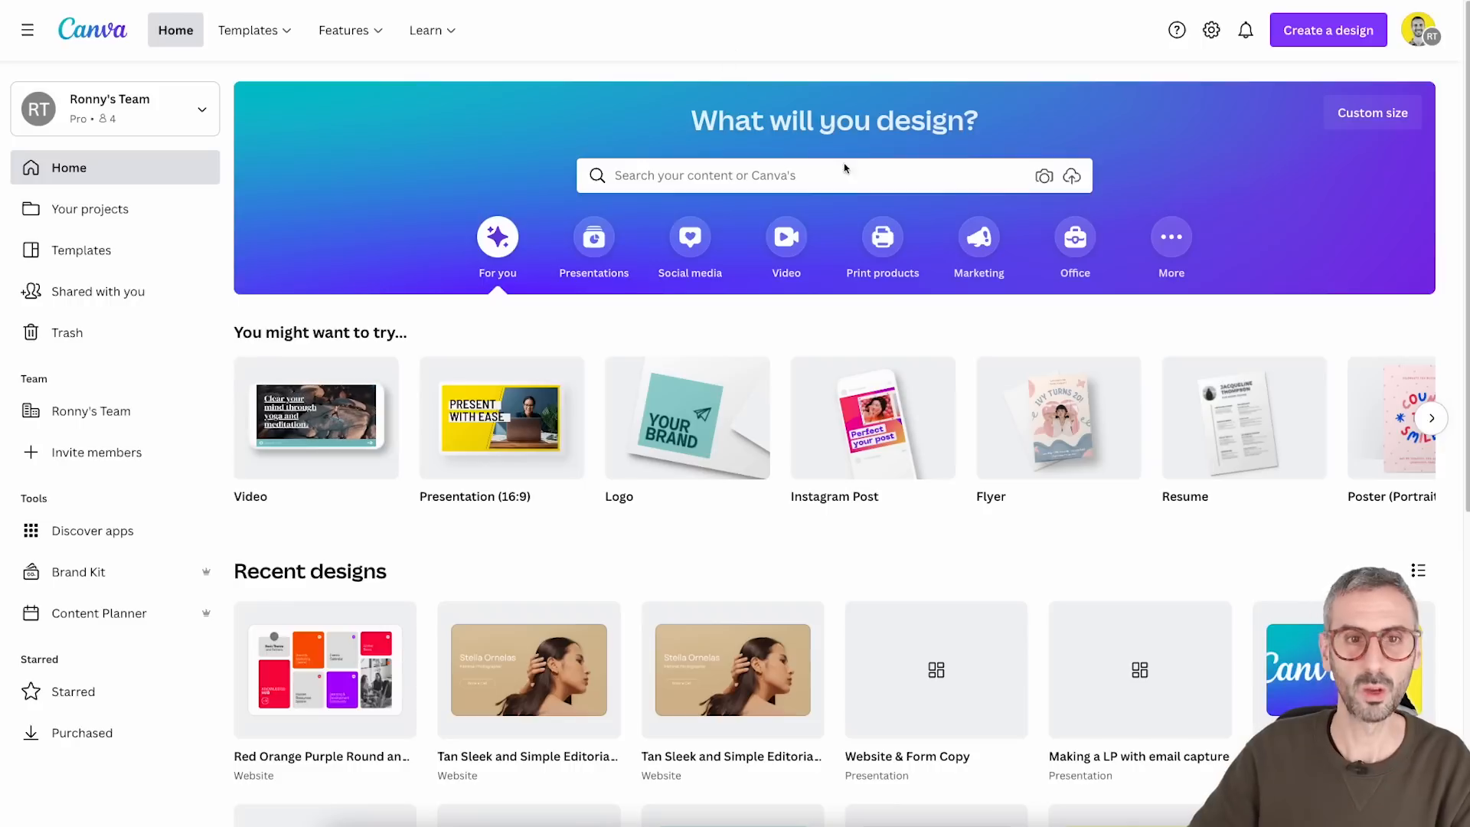
Switch to Canva and create a new custom-size design of 1600 × 400 px for the form's header image
left_click(1369, 115)
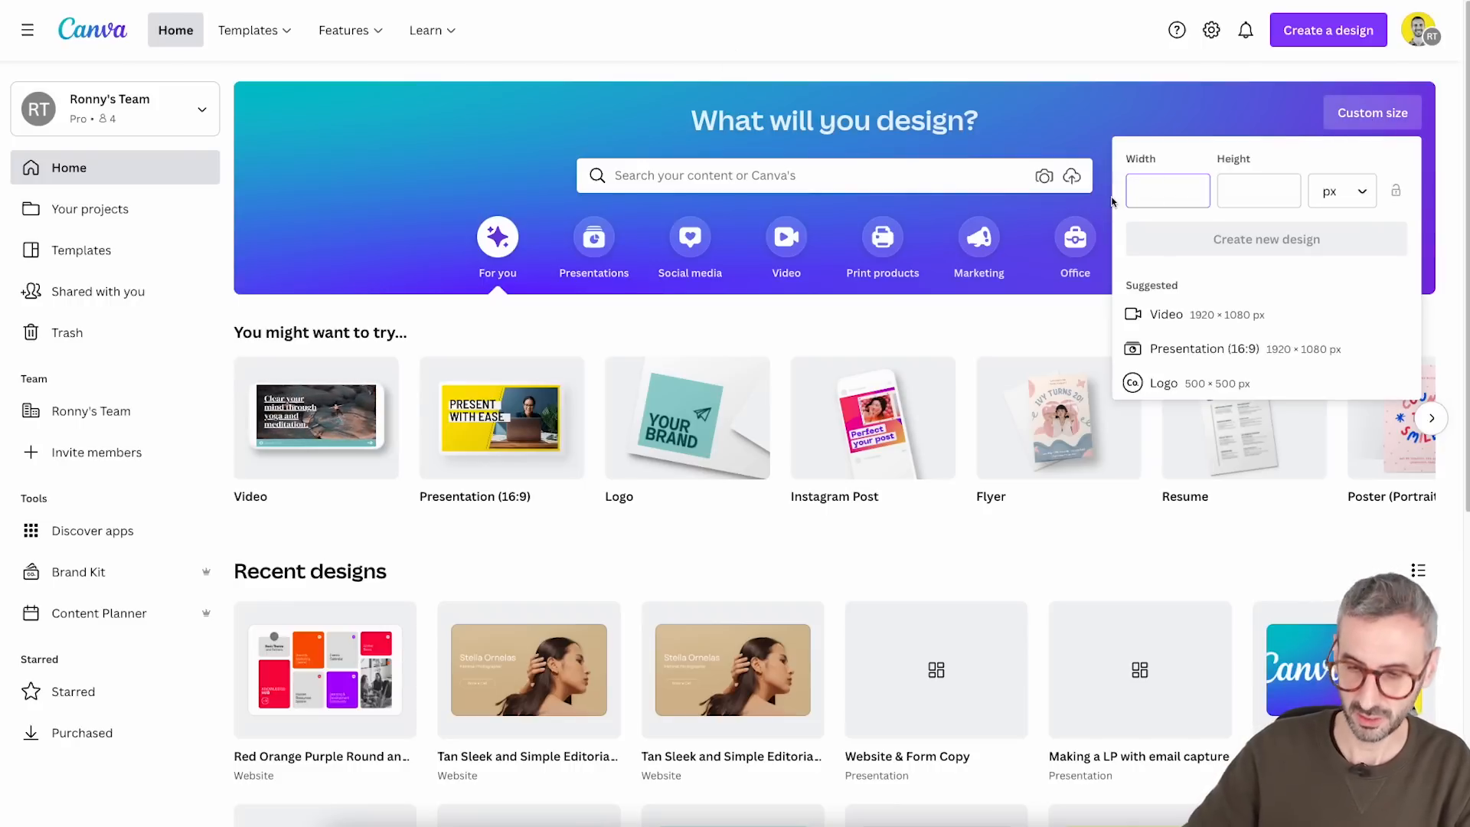
type("1600")
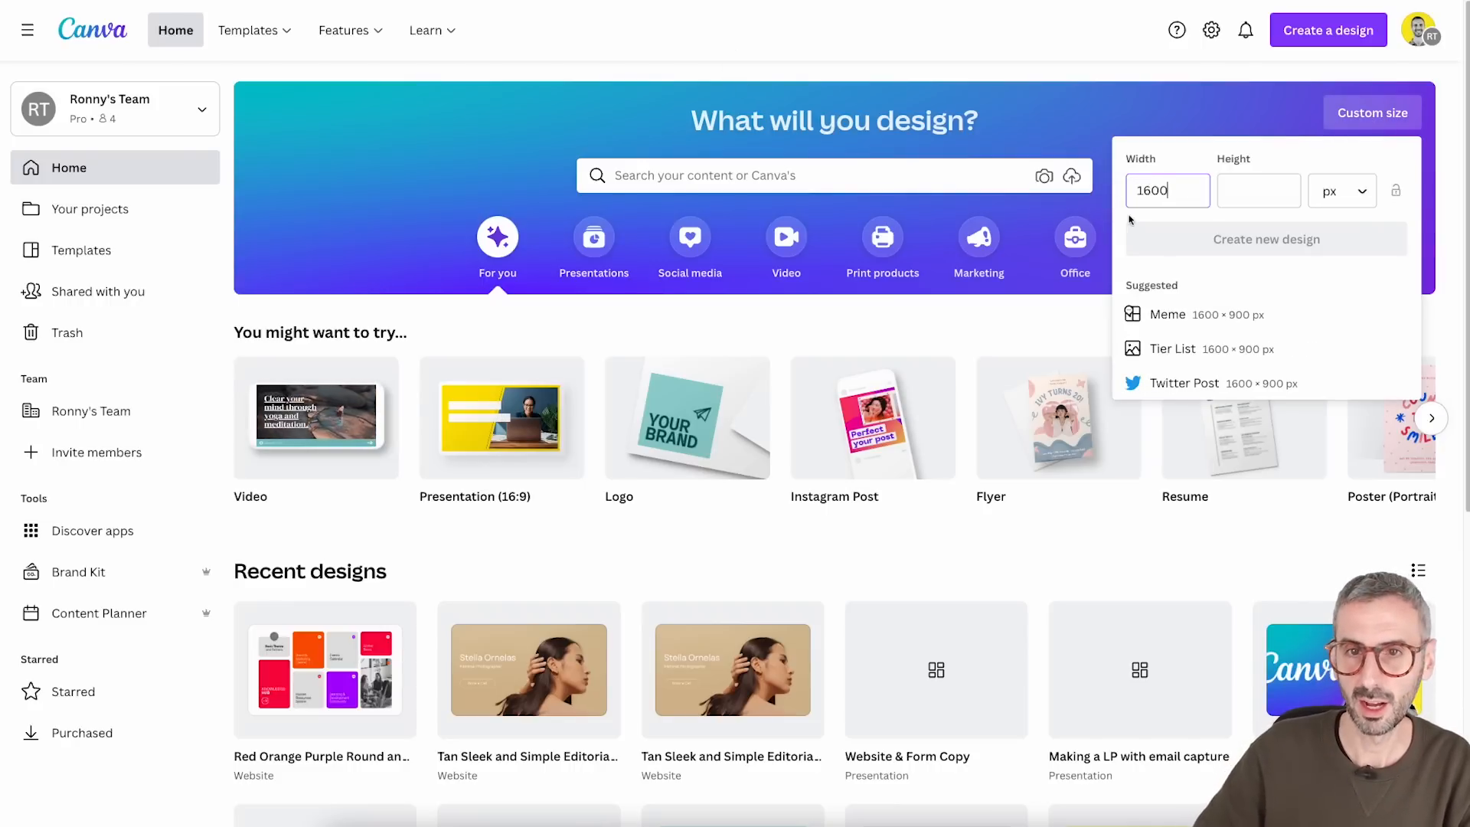
left_click(1249, 195)
type("400")
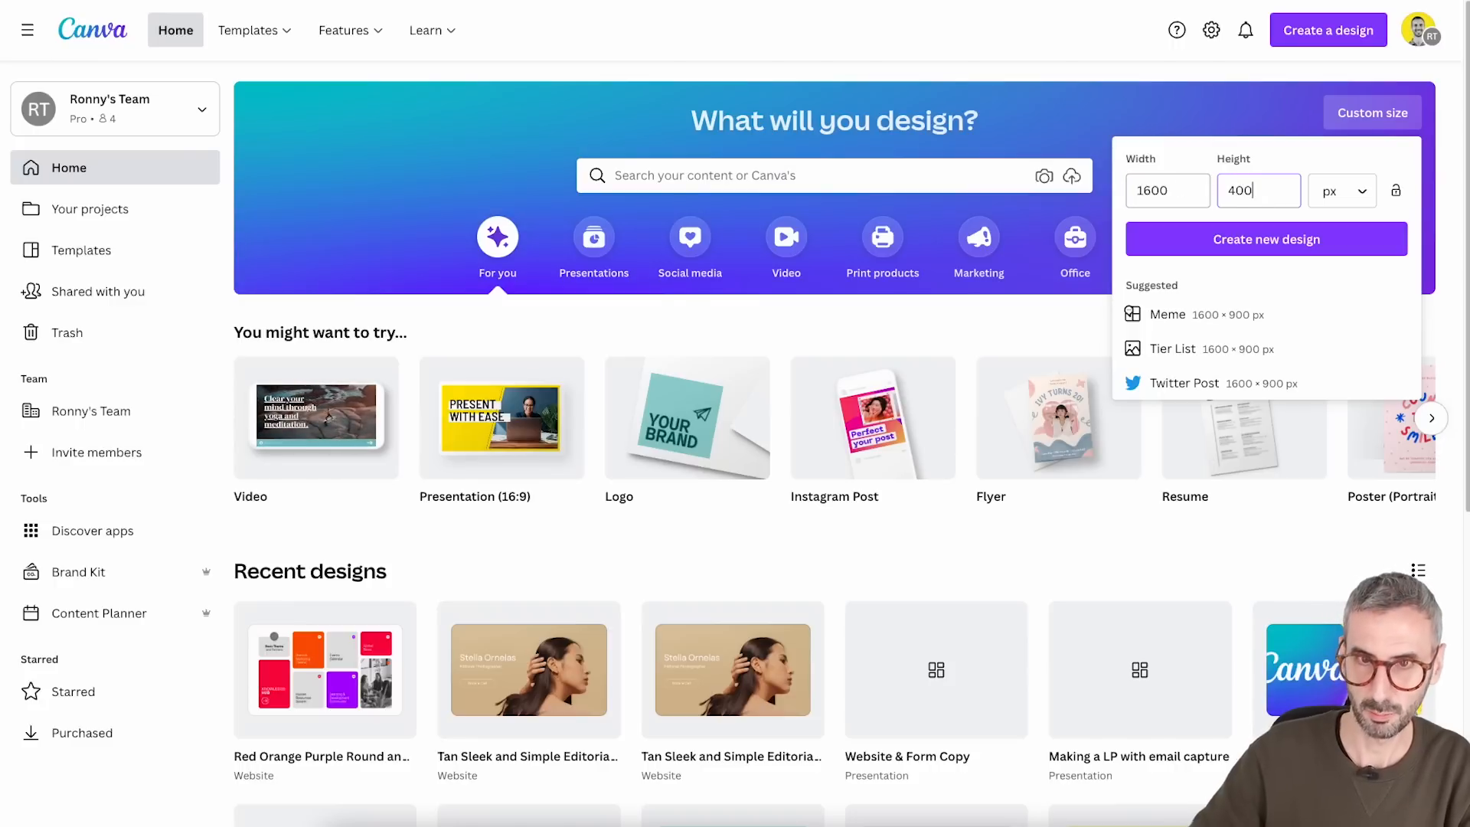
left_click(1201, 241)
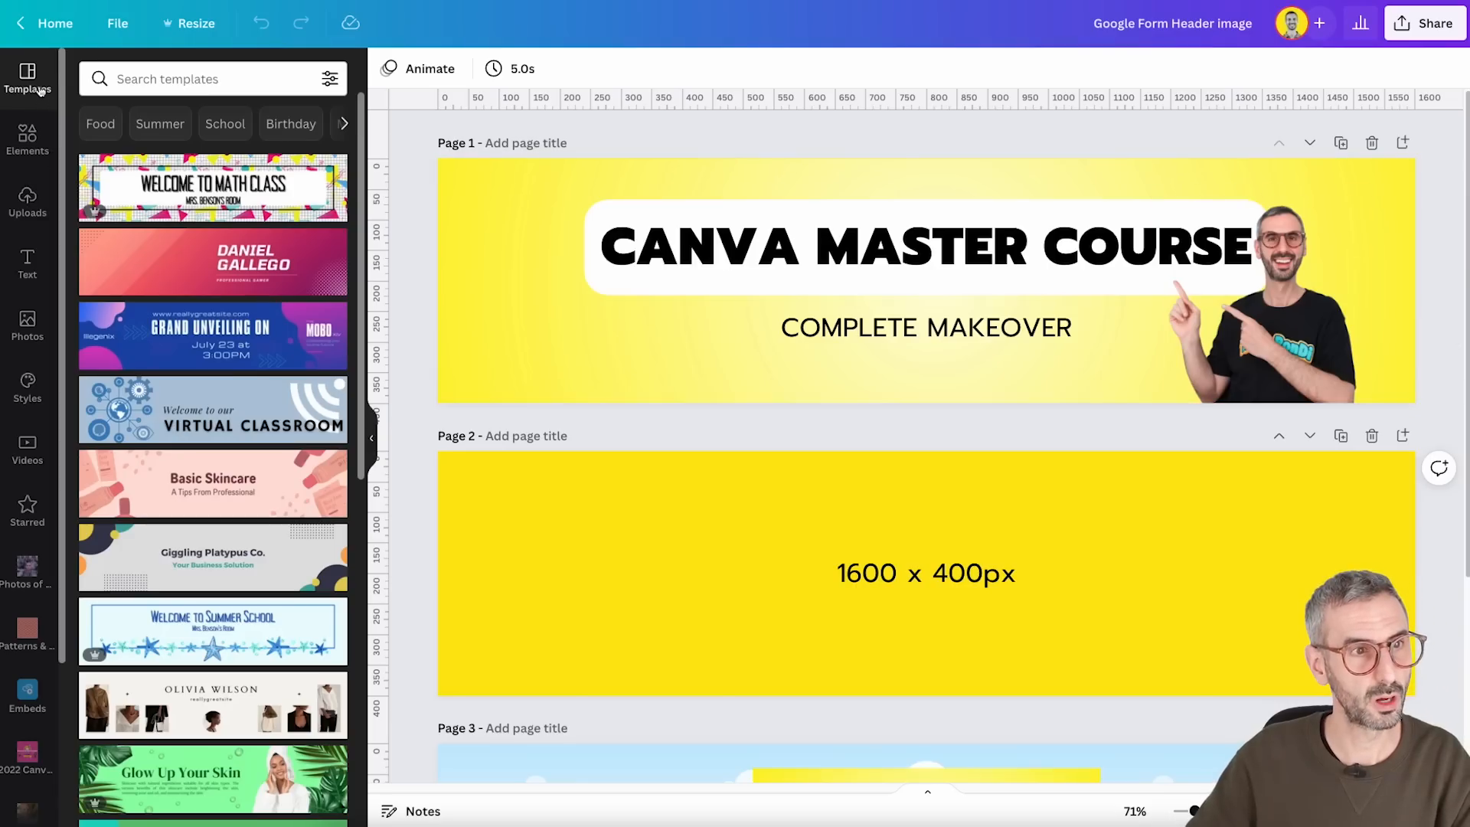
Look through the banner templates and examine the "CANVA MASTER COURSE" header design on page 1
scroll(292, 373, "down", 7)
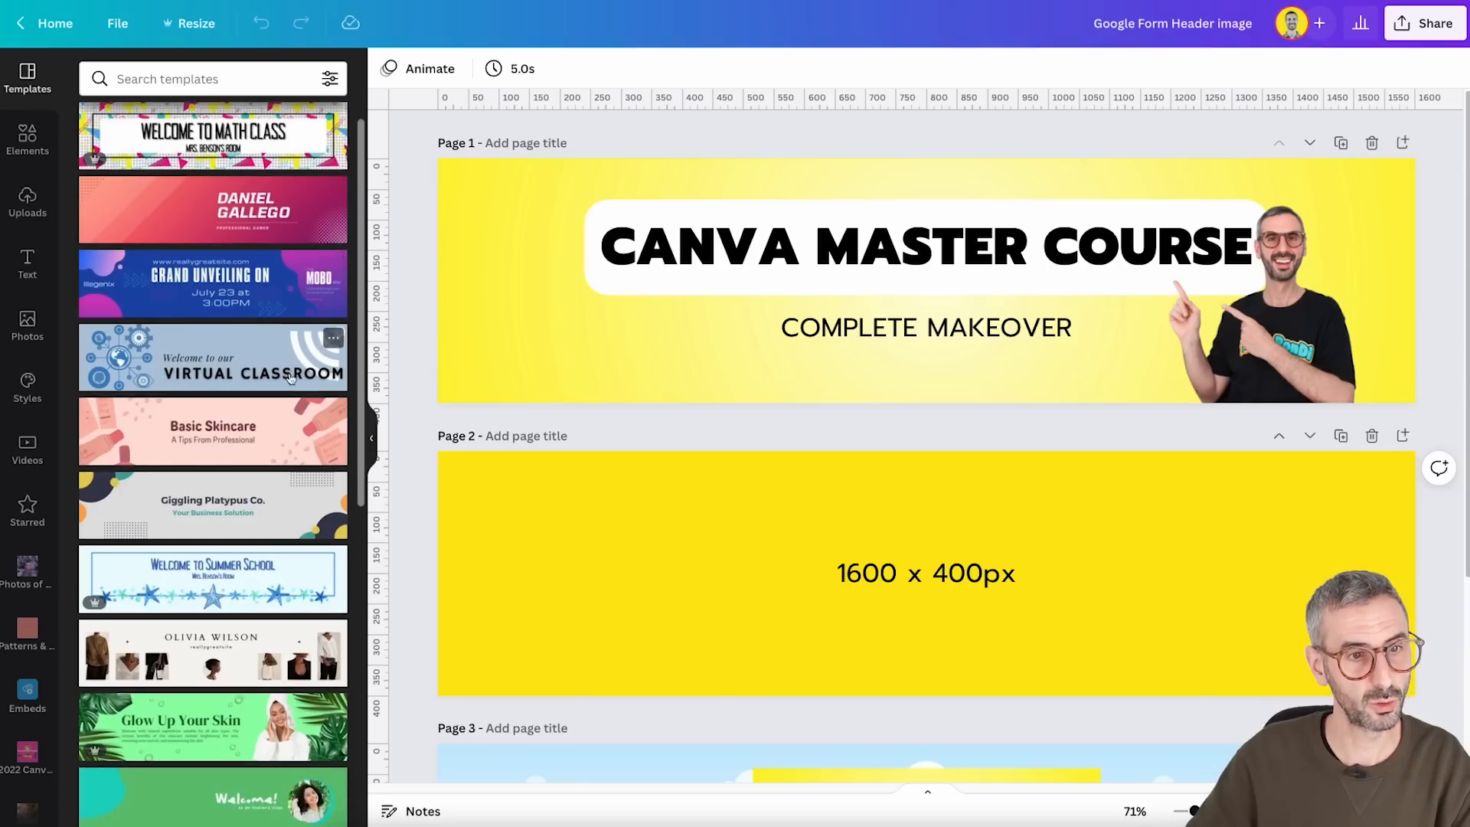
scroll(291, 379, "down", 2)
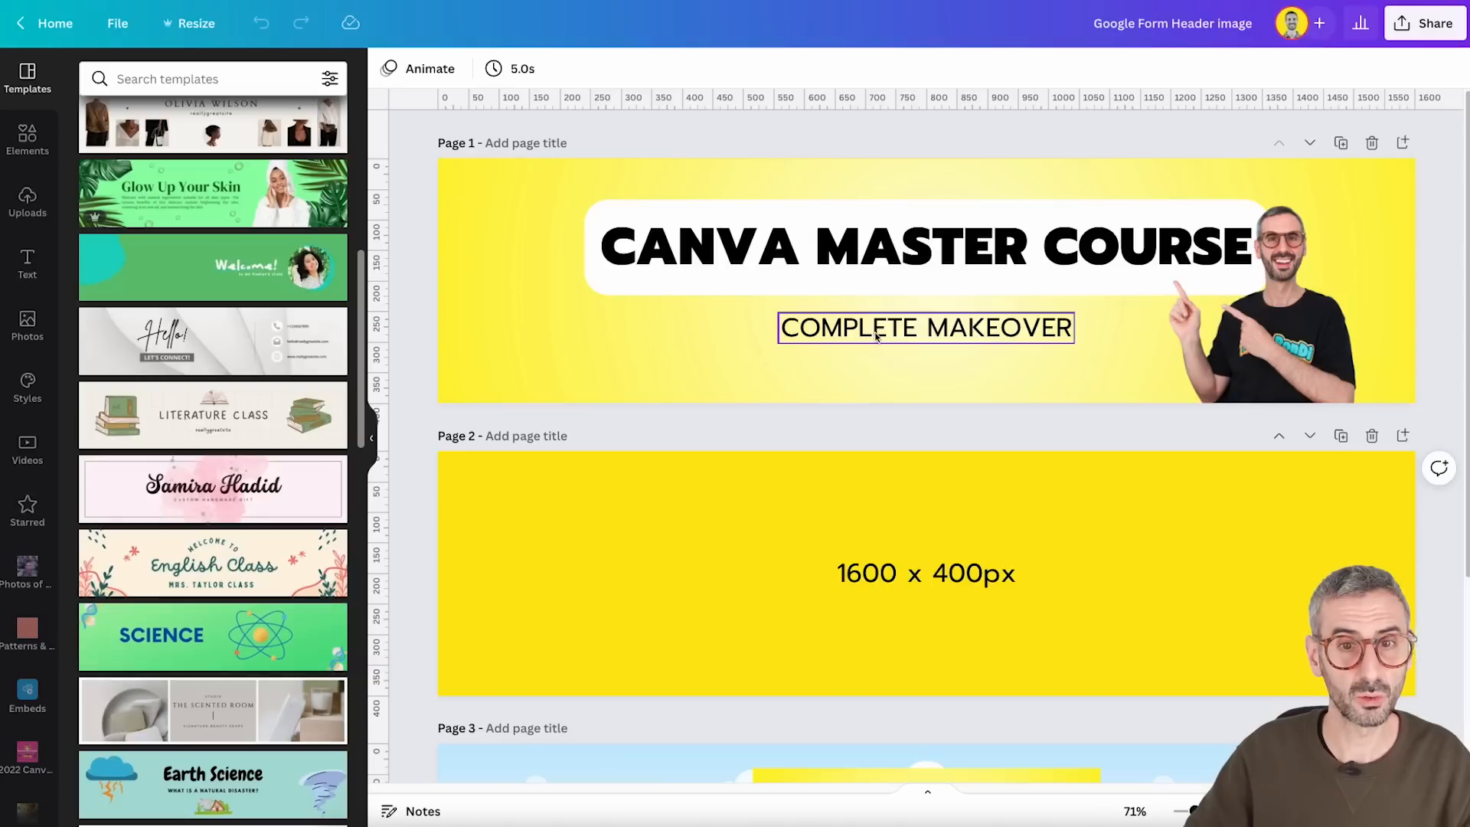
left_click(785, 364)
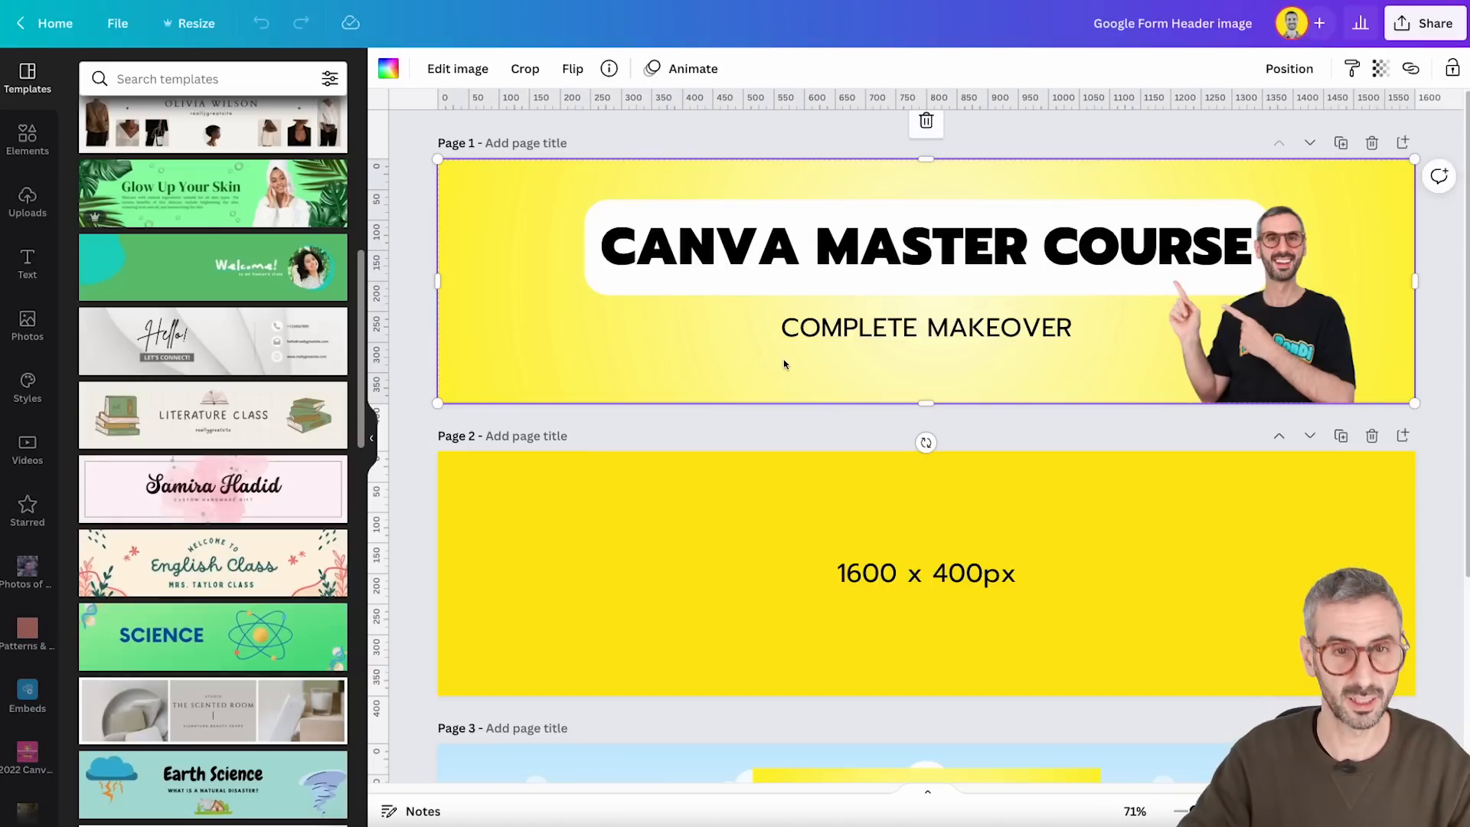
scroll(785, 363, "down", 2)
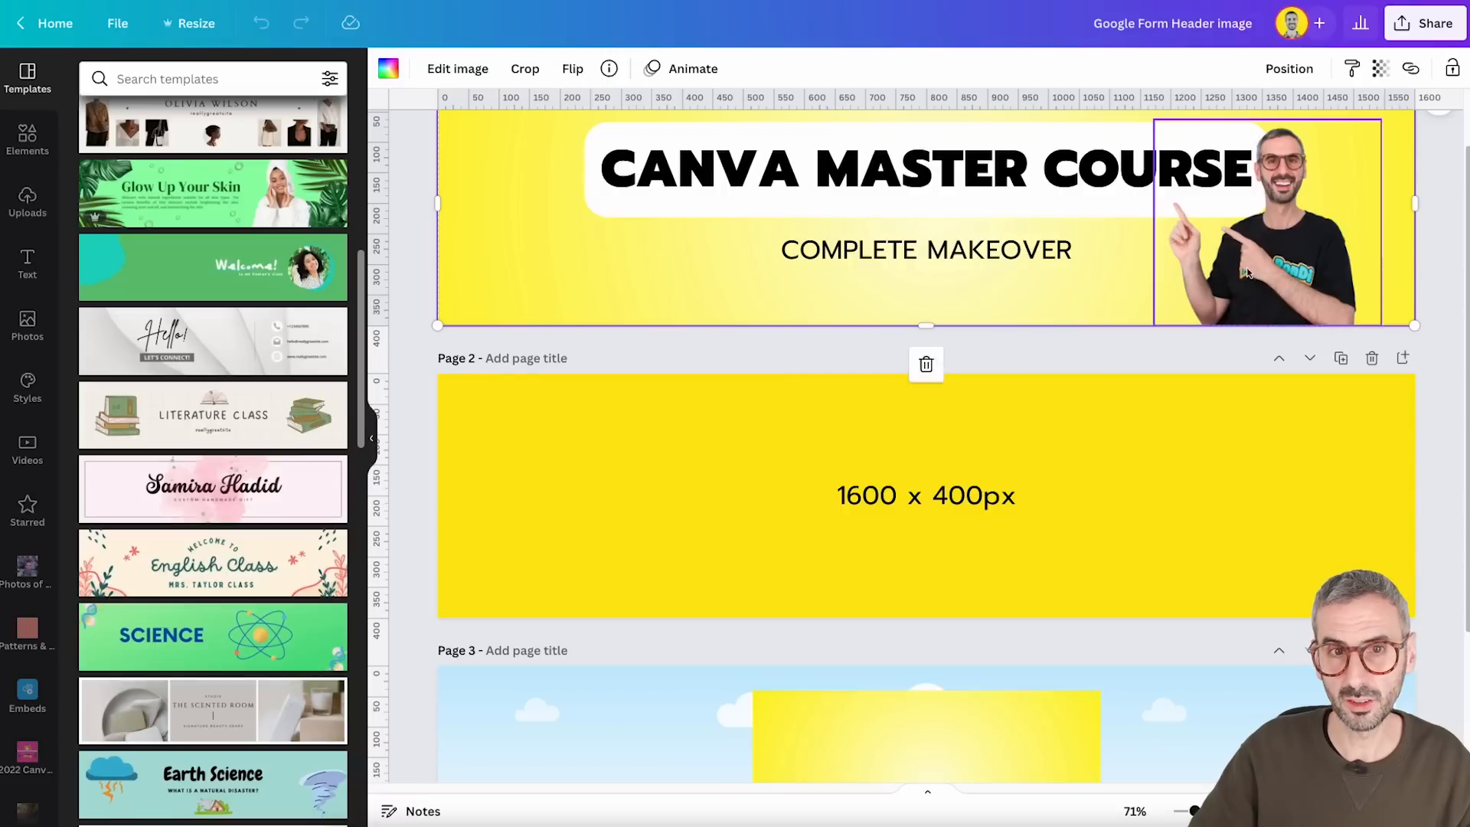
scroll(1250, 271, "up", 2)
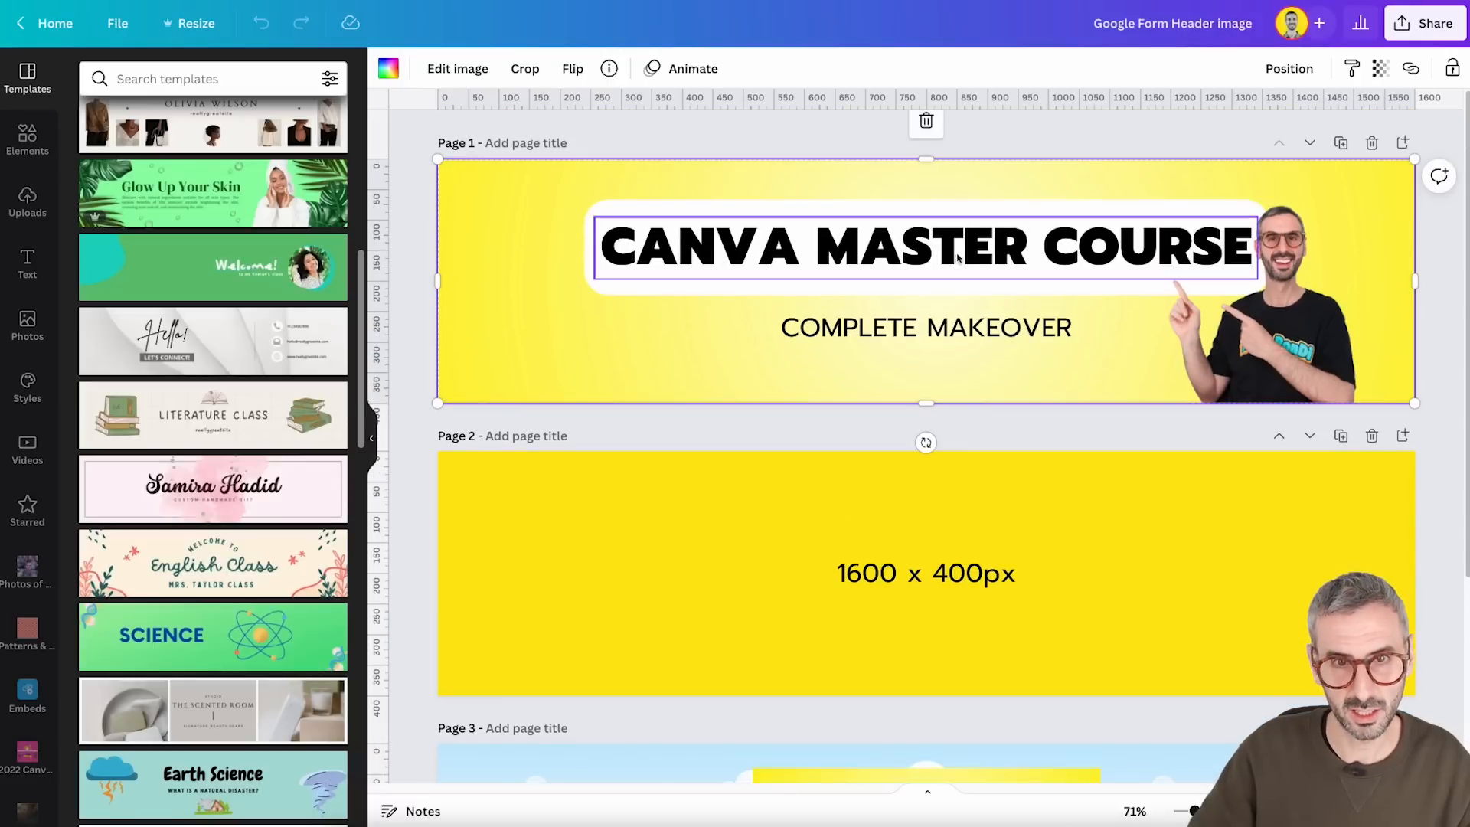
Place the yellow gradient image into the sky-and-hills frame on page 3 so that it fills the whole banner
scroll(926, 298, "down", 1)
scroll(926, 298, "down", 4)
left_click(653, 508)
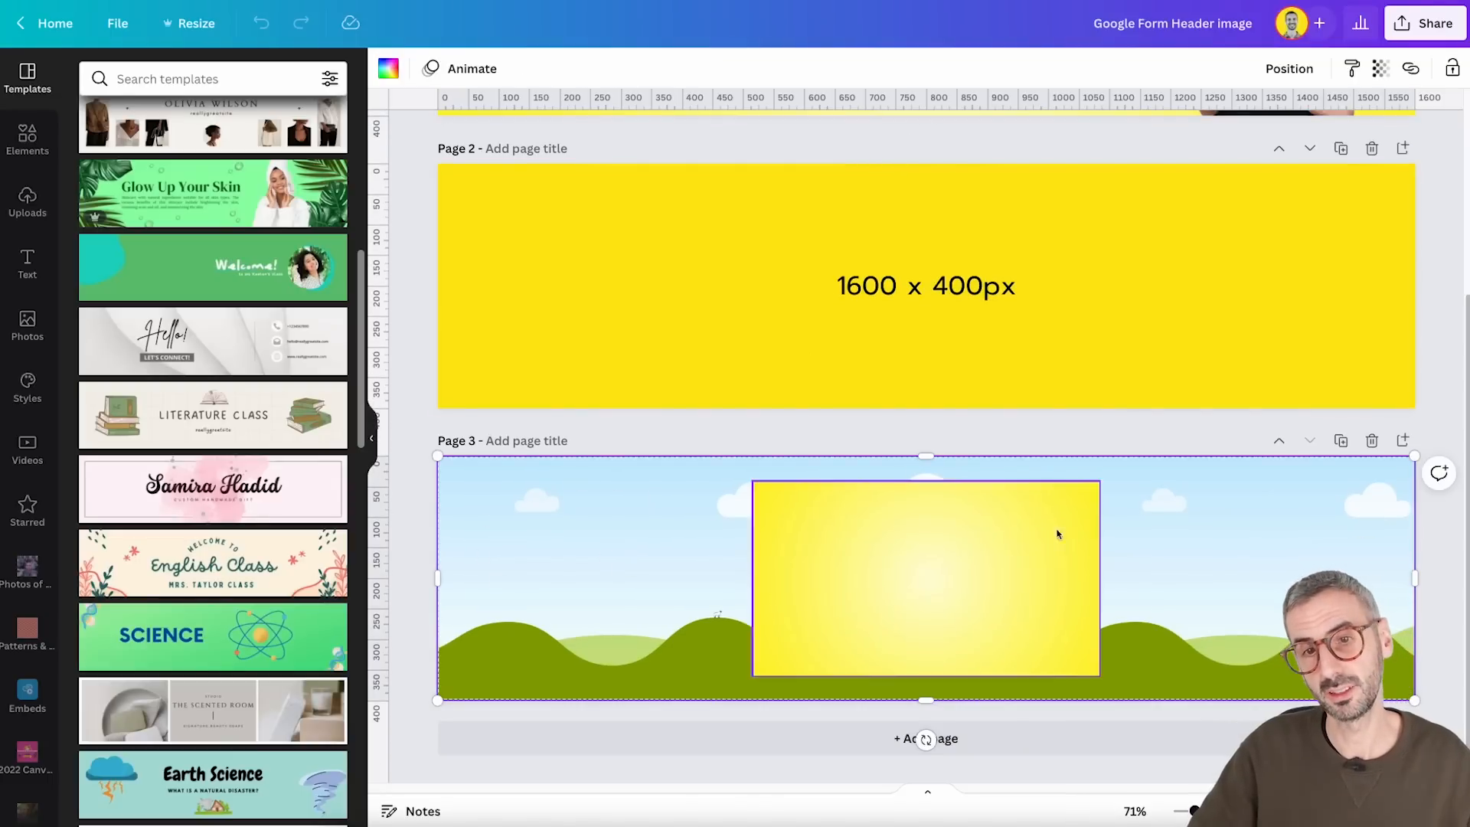
left_click(908, 589)
scroll(1065, 665, "up", 1)
left_click_drag(1008, 612, 1238, 613)
scroll(643, 647, "up", 6)
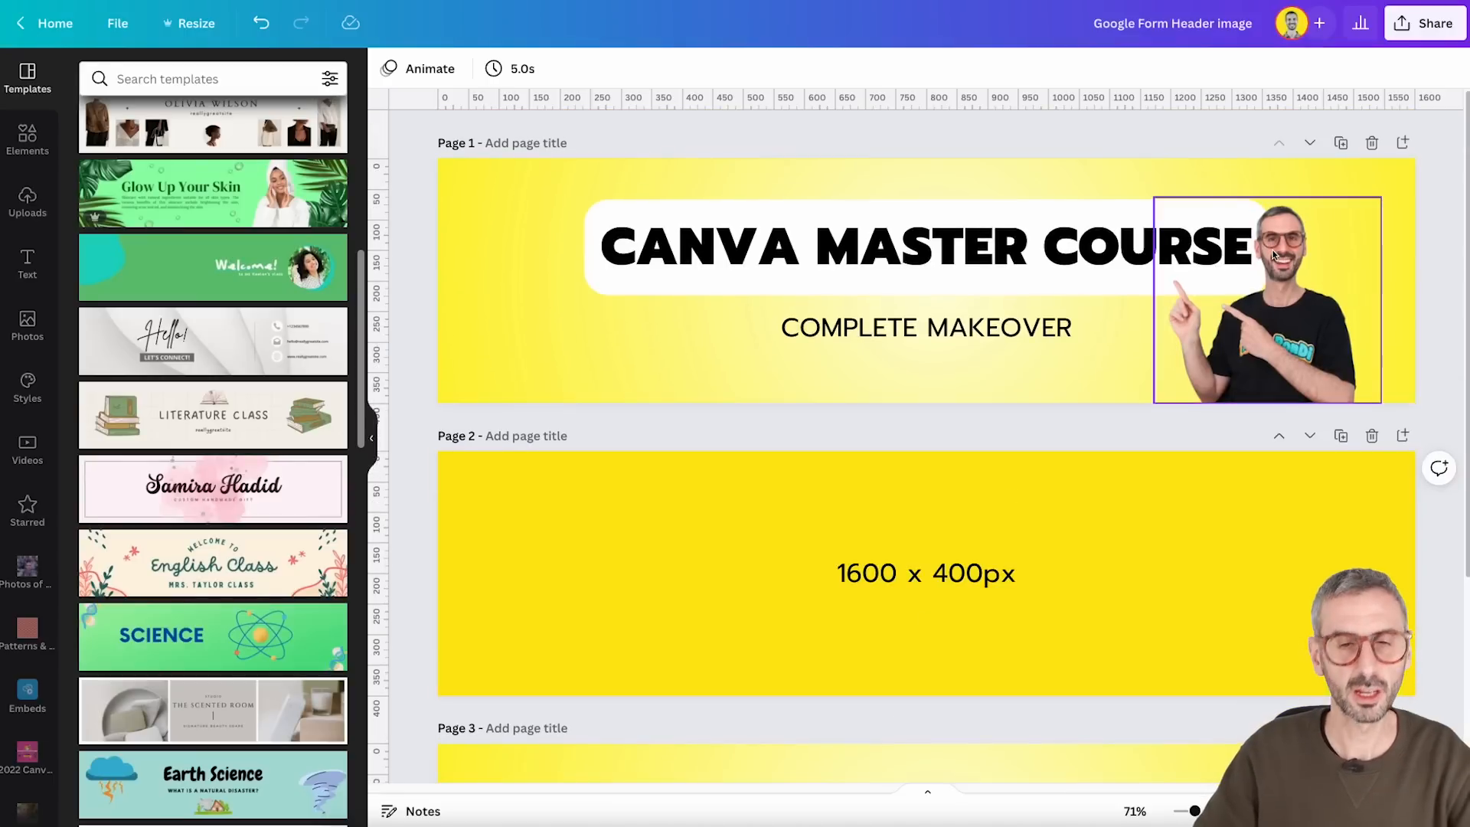
Inspect the title, the "COMPLETE MAKEOVER" subtitle and the cut-out portrait on page 1
left_click(1018, 259)
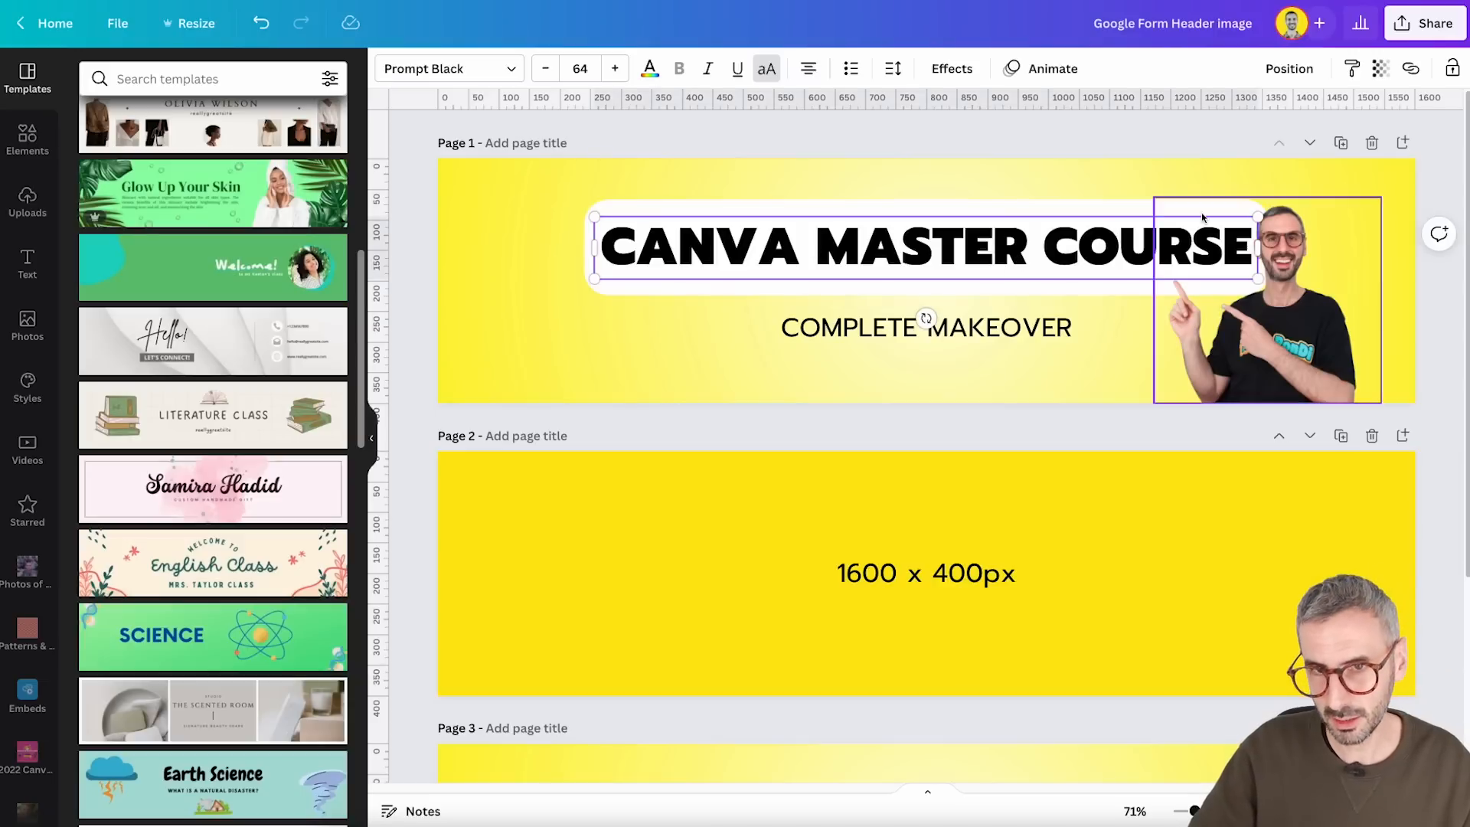
left_click(839, 320)
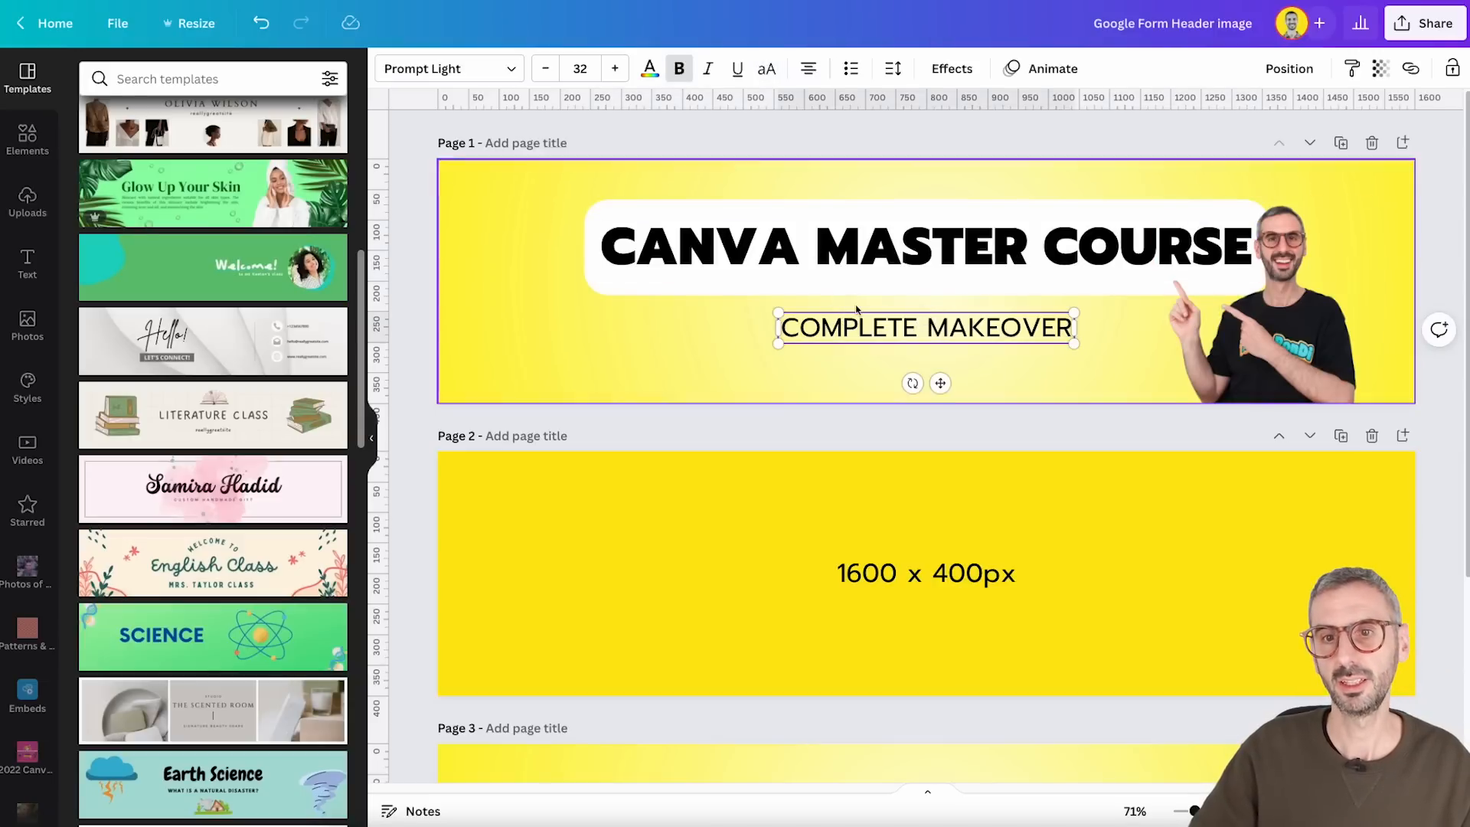
left_click(1241, 322)
Open the project folder that holds the website photos to view the available portraits
scroll(23, 757, "down", 3)
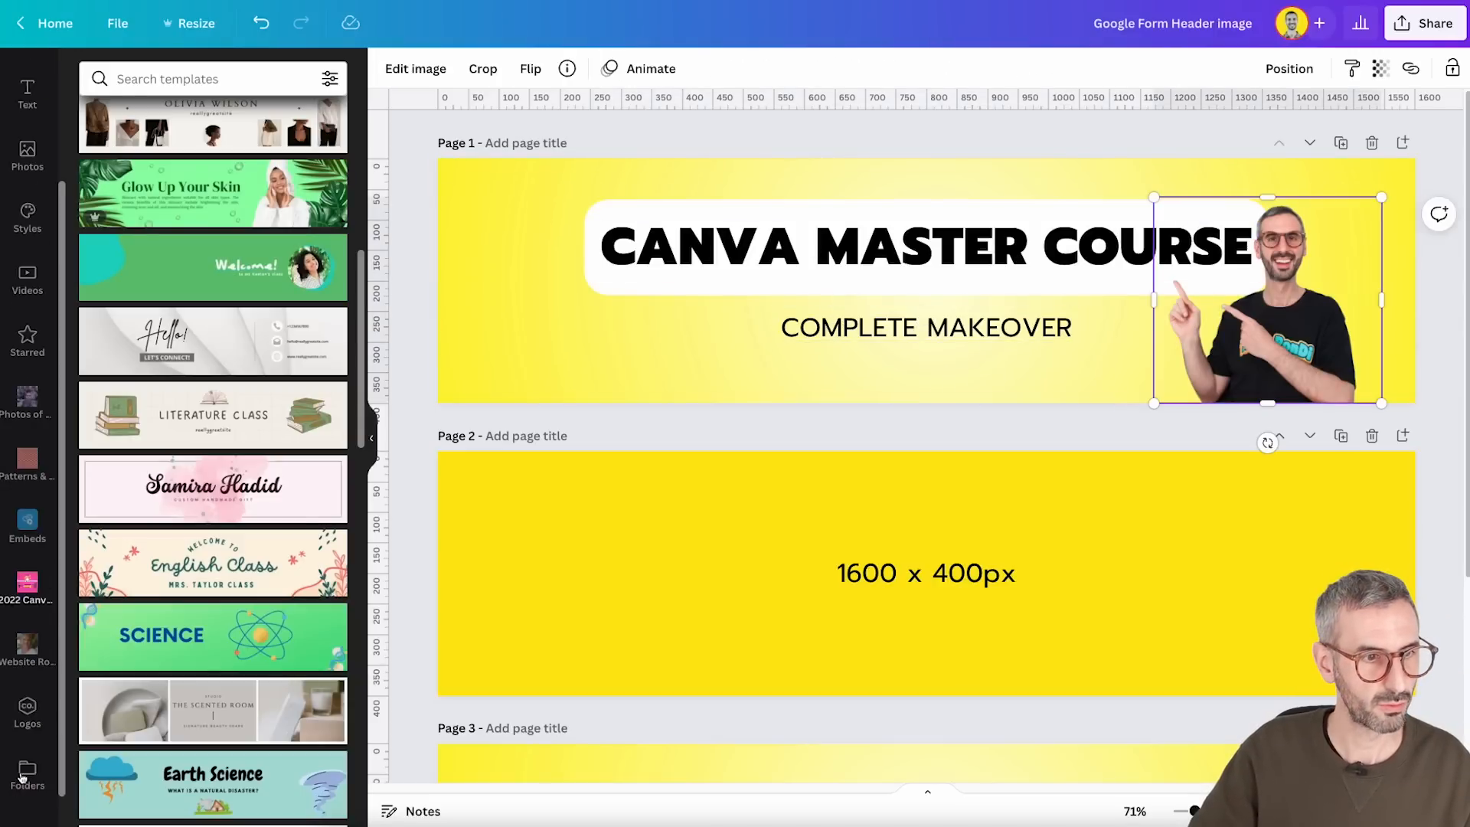
left_click(28, 734)
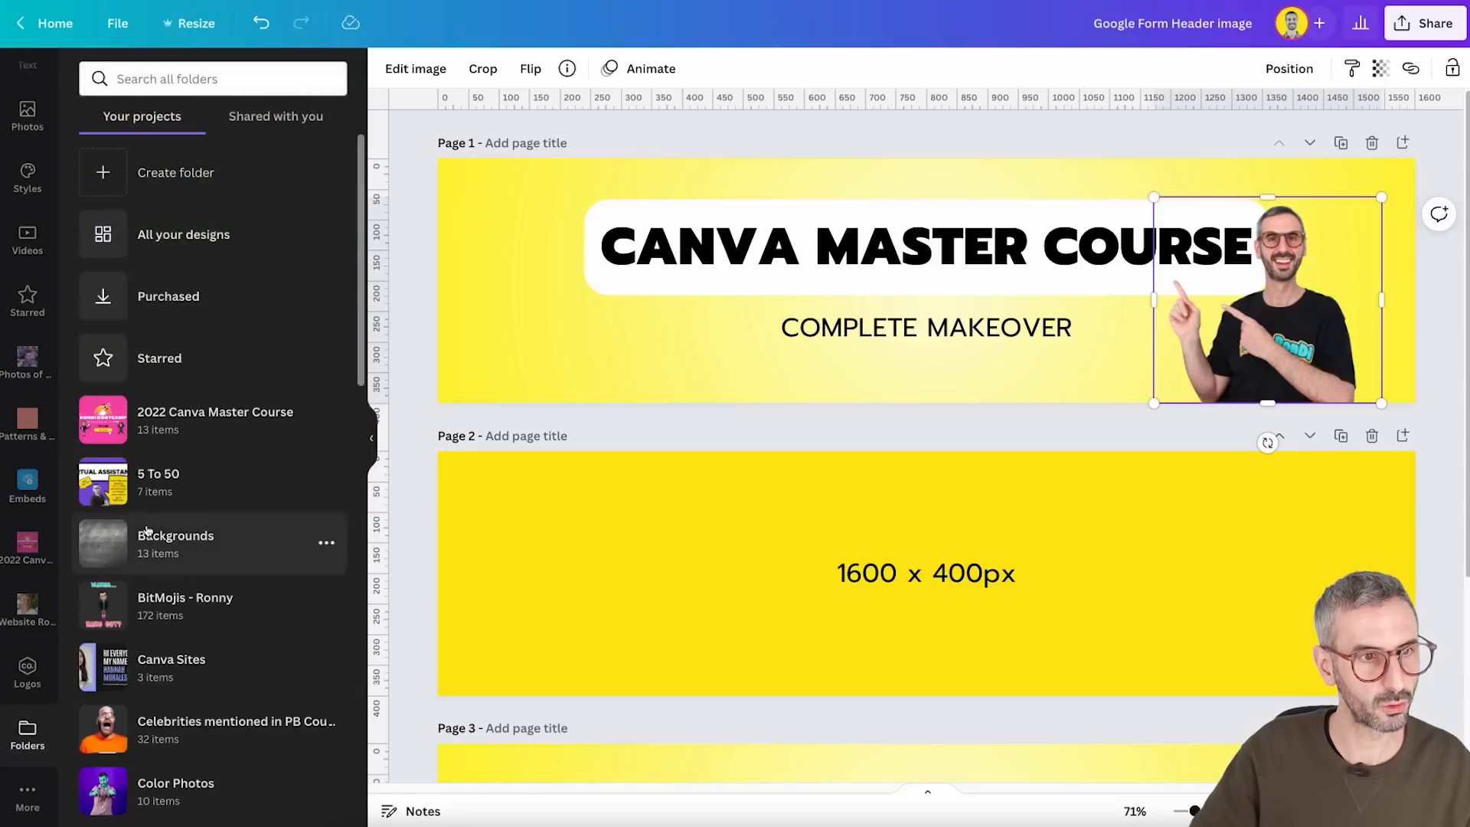
scroll(159, 599, "down", 15)
scroll(159, 599, "down", 2)
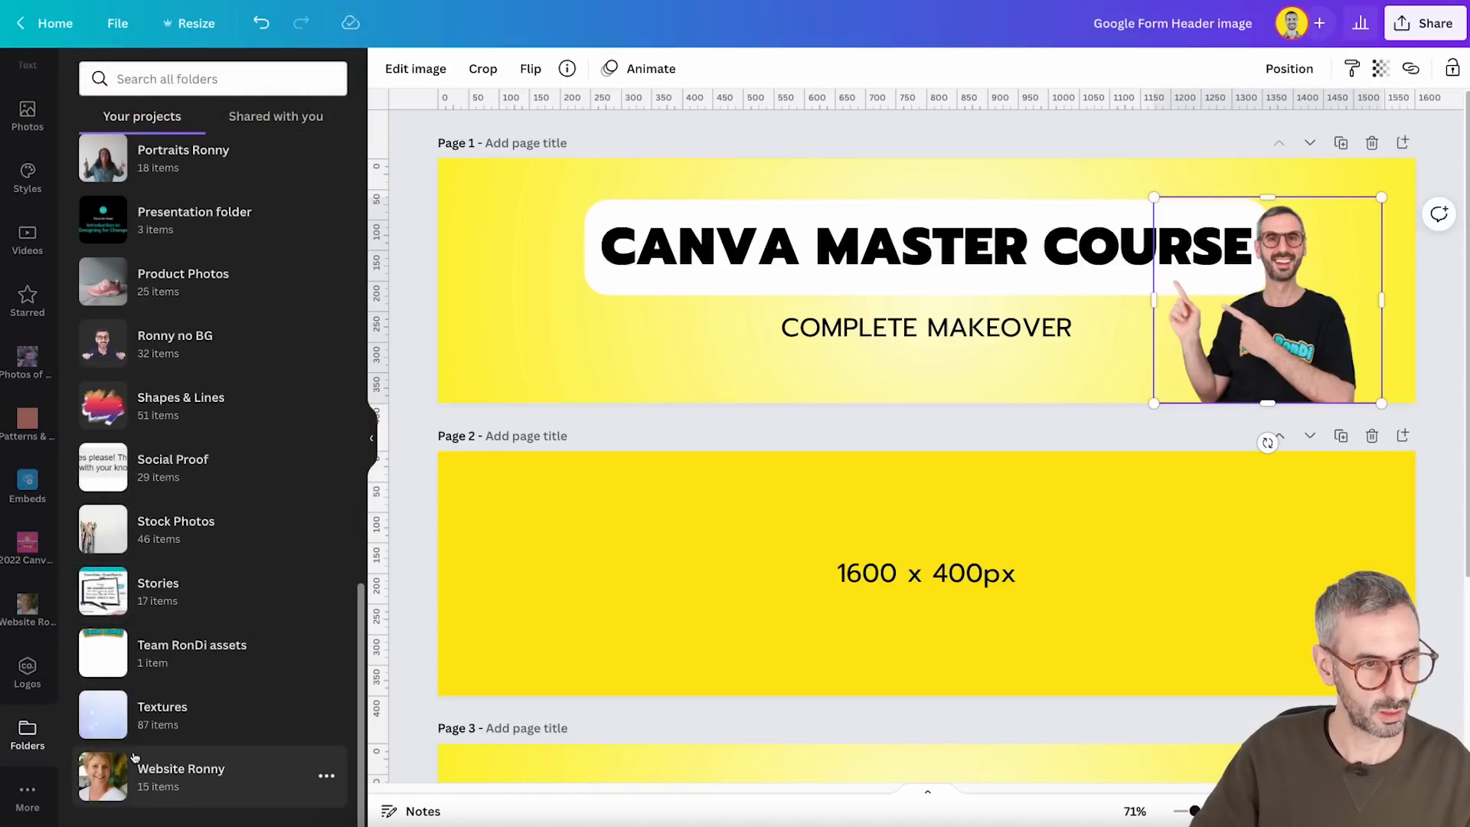
left_click(184, 779)
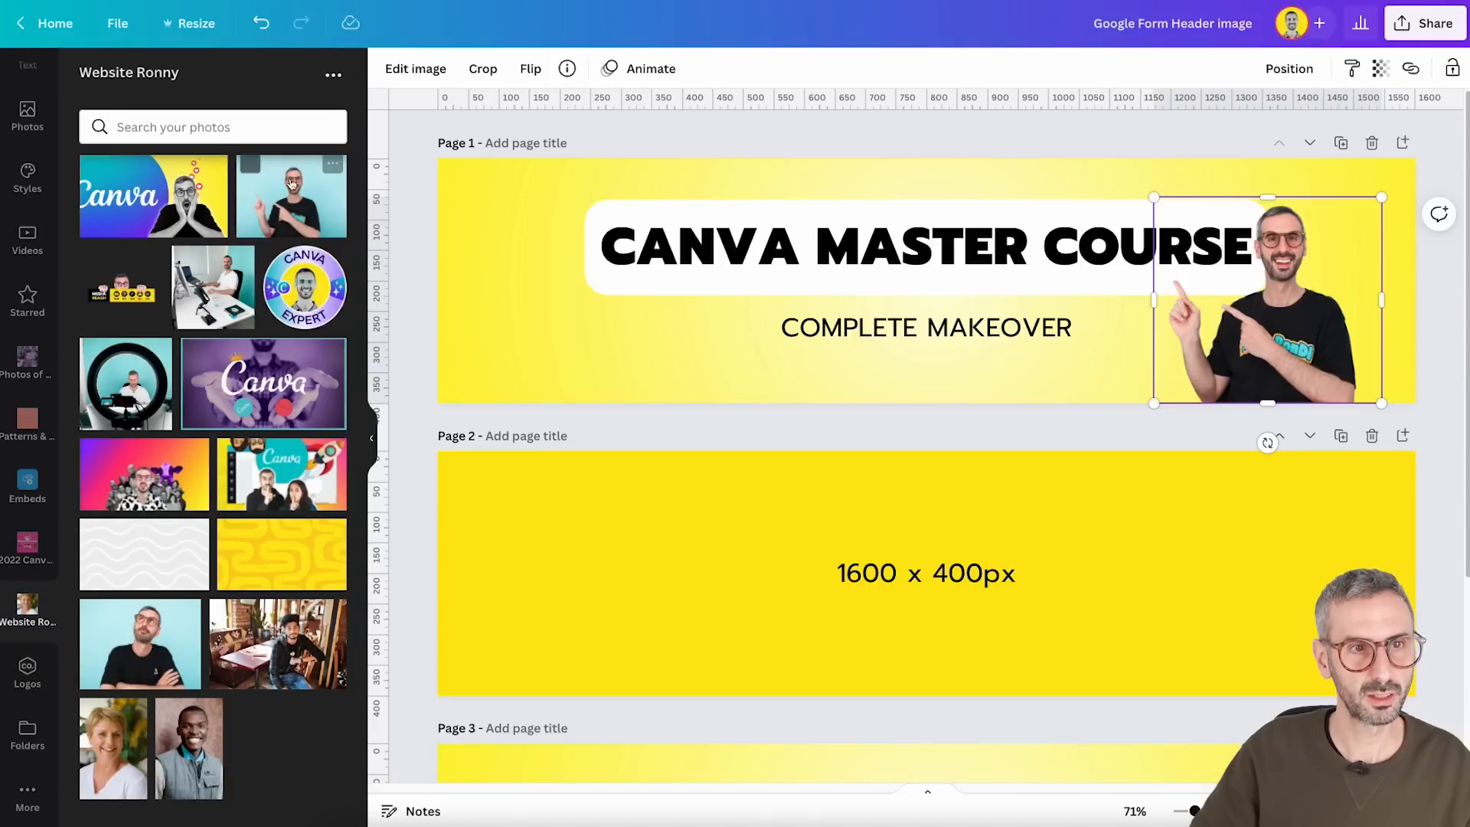